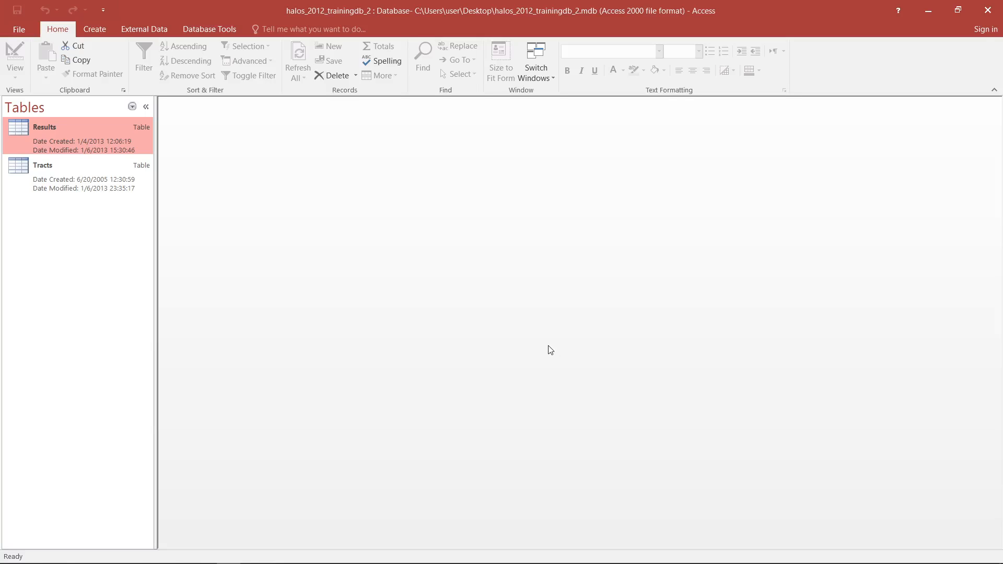
left_click(15, 30)
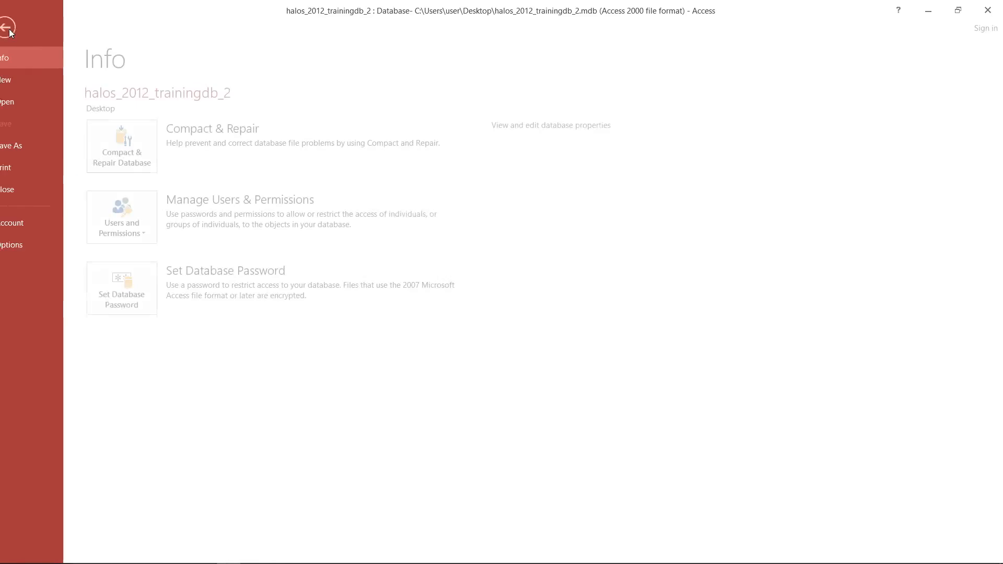
left_click(42, 102)
left_click(152, 243)
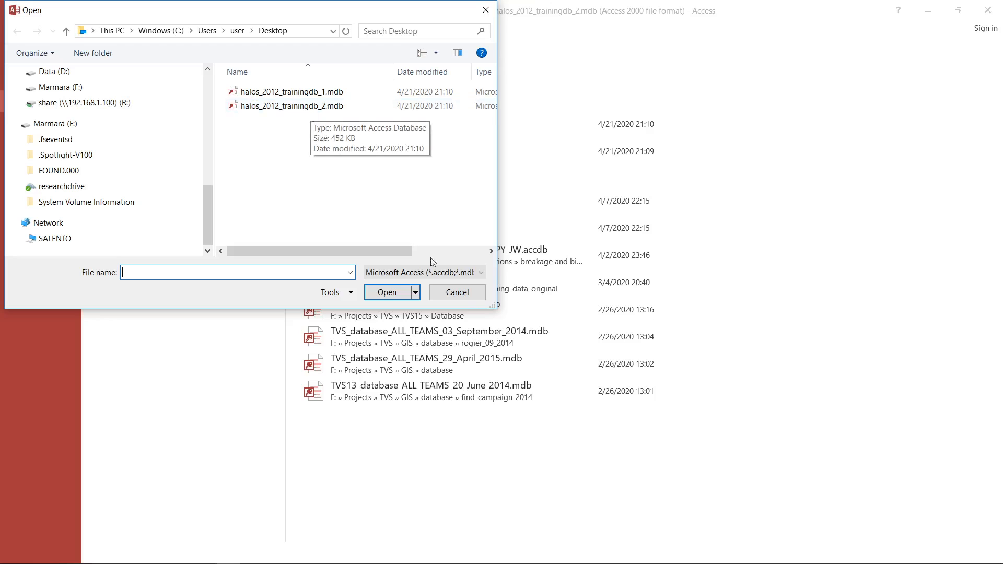
left_click(479, 294)
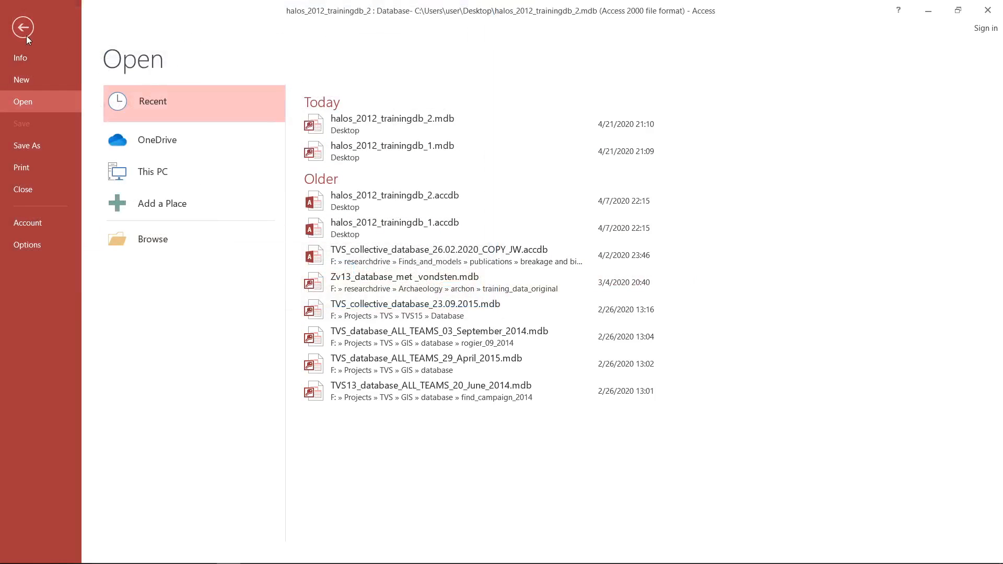
left_click(24, 31)
- Open the Results table, look through its records and close it again
left_click(74, 173)
double_click(73, 143)
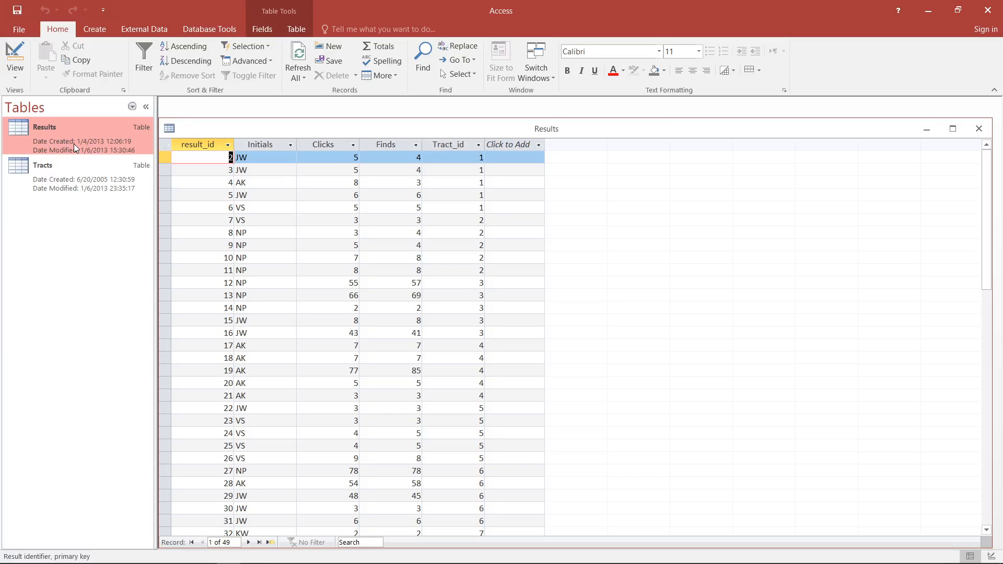
scroll(680, 193, "down", 9)
scroll(712, 193, "up", 9)
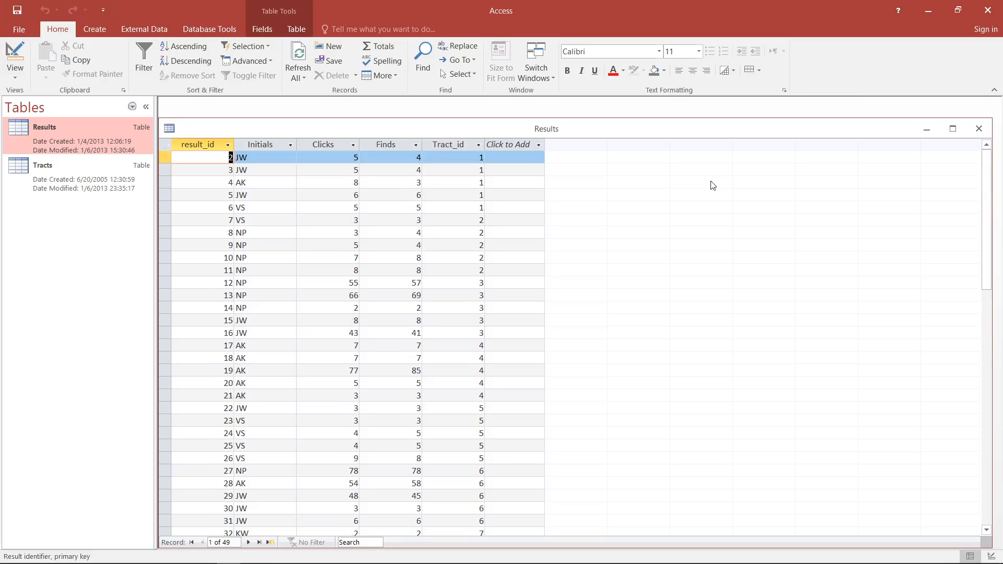
left_click(987, 130)
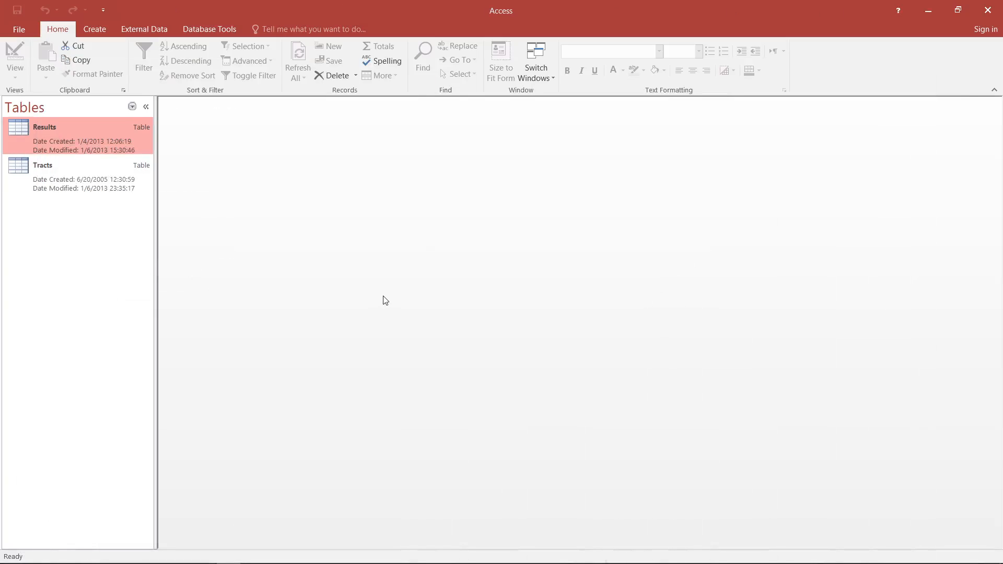
- Create a new query in Design view with the Tracts table as its only source
left_click(99, 30)
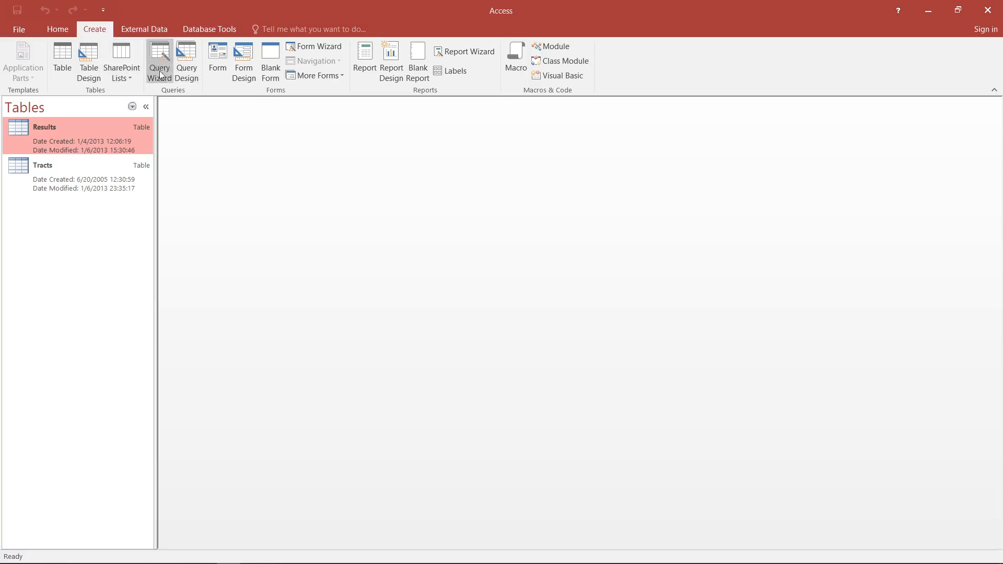
left_click(191, 55)
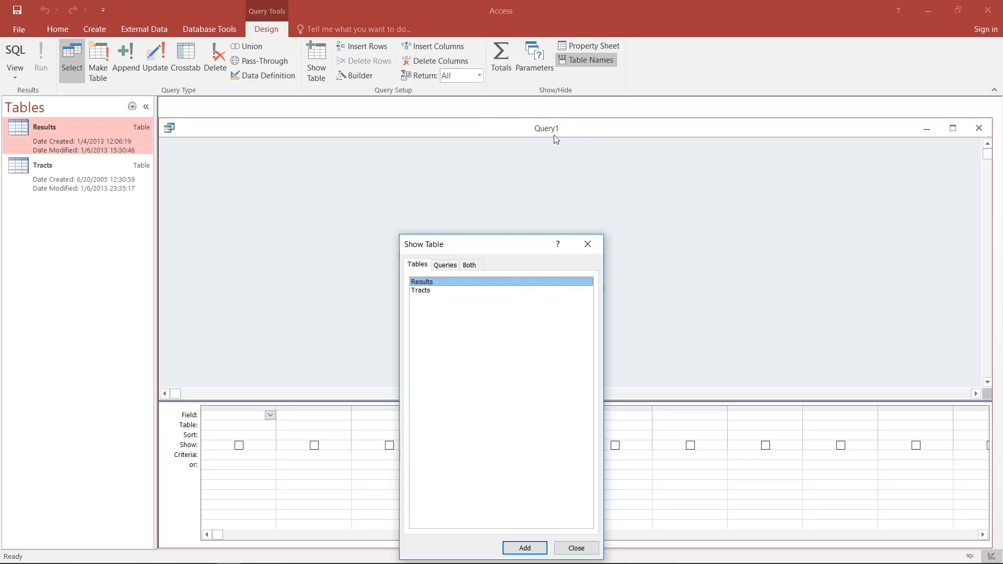
left_click_drag(526, 247, 519, 170)
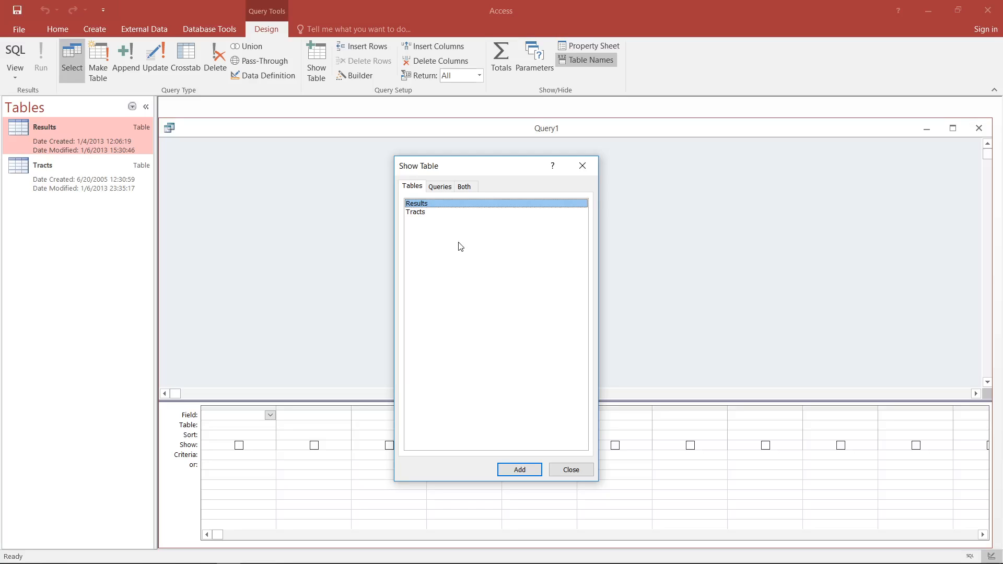
left_click(455, 213)
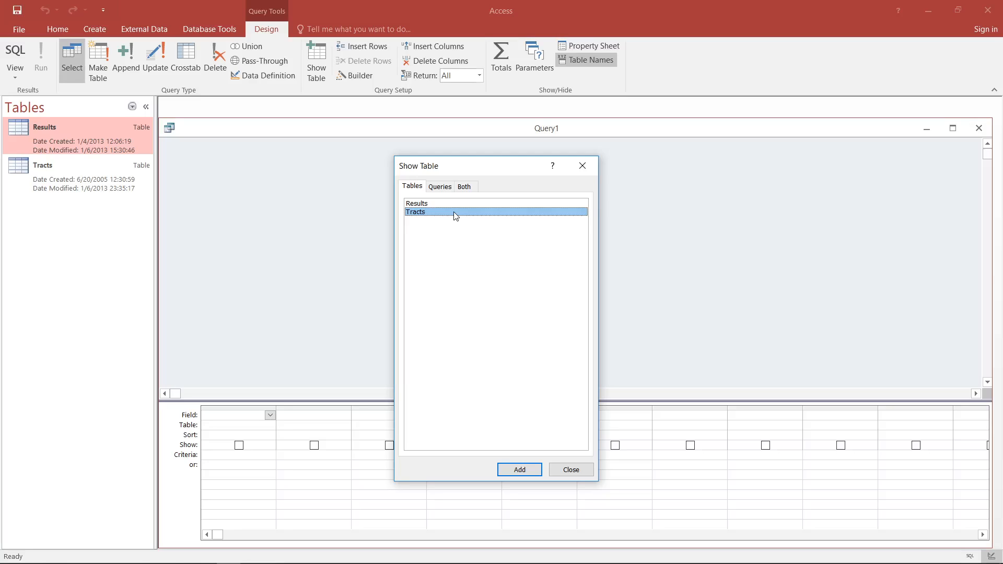
double_click(455, 212)
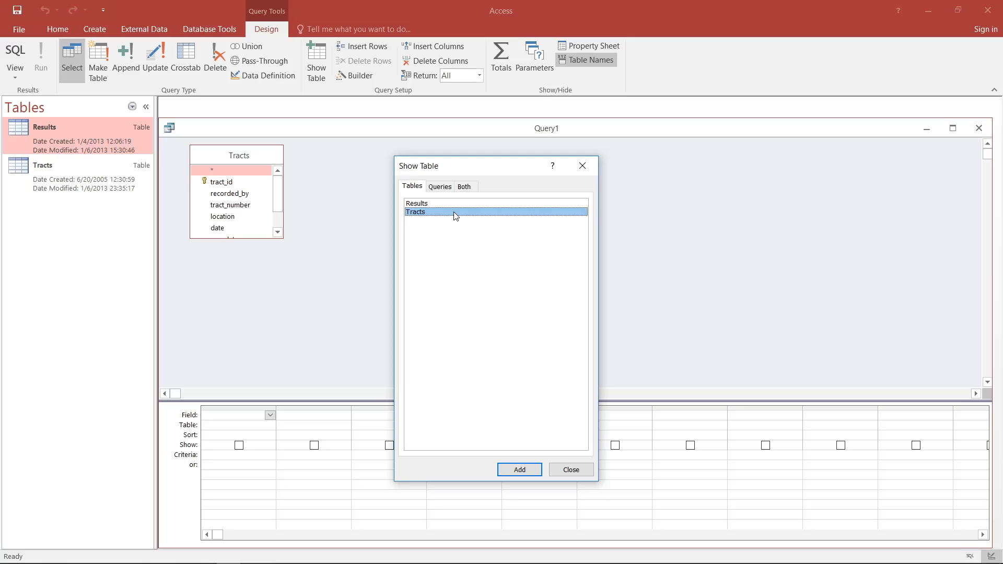
left_click(584, 470)
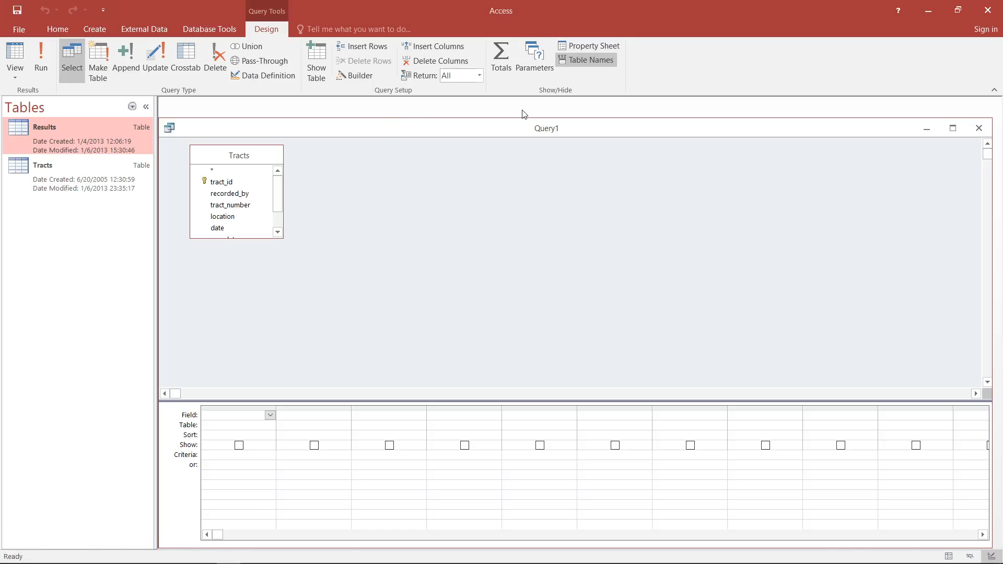
- Maximize the query window and enlarge the Tracts field list so that all its fields fit
left_click(953, 128)
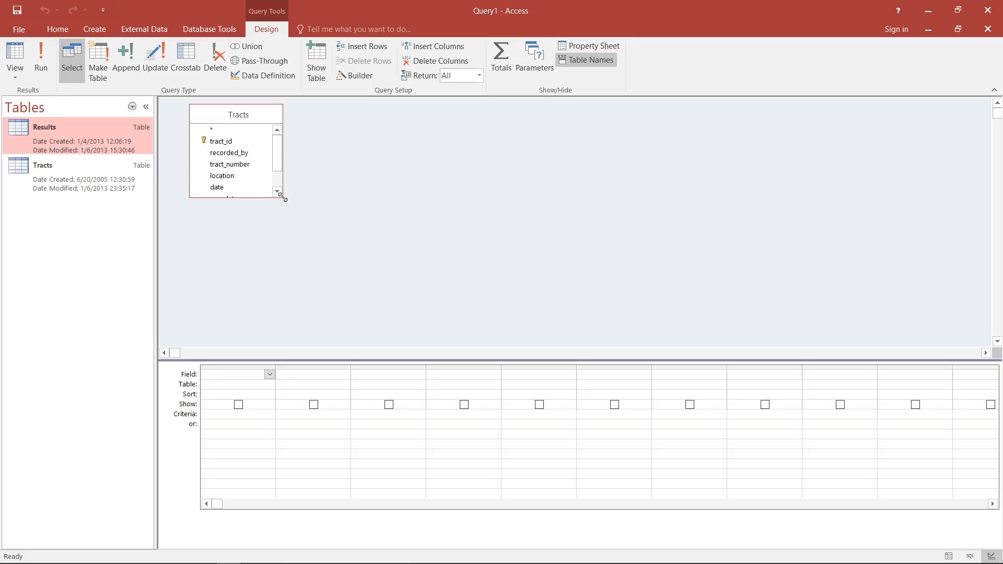
left_click_drag(285, 200, 331, 257)
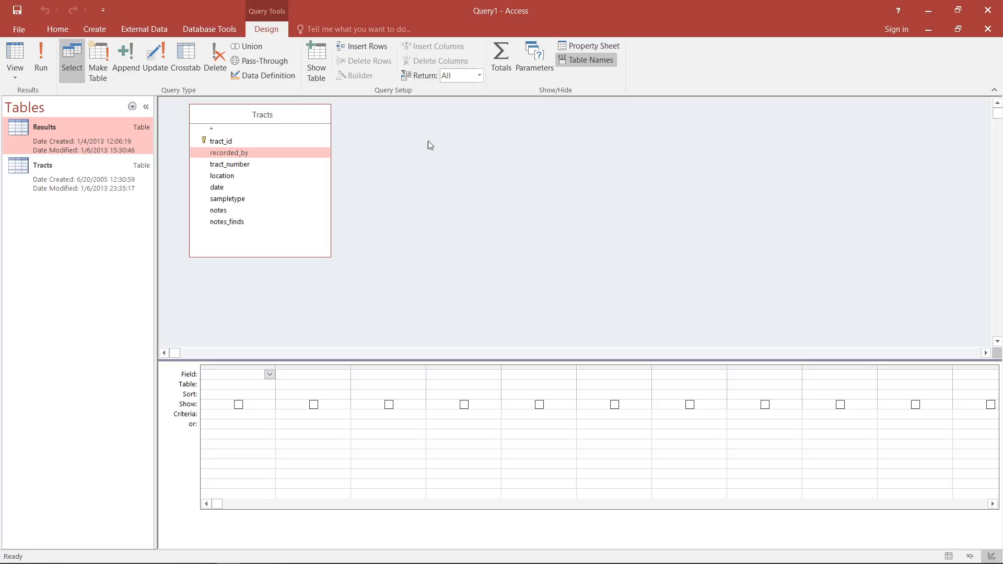
left_click(320, 141)
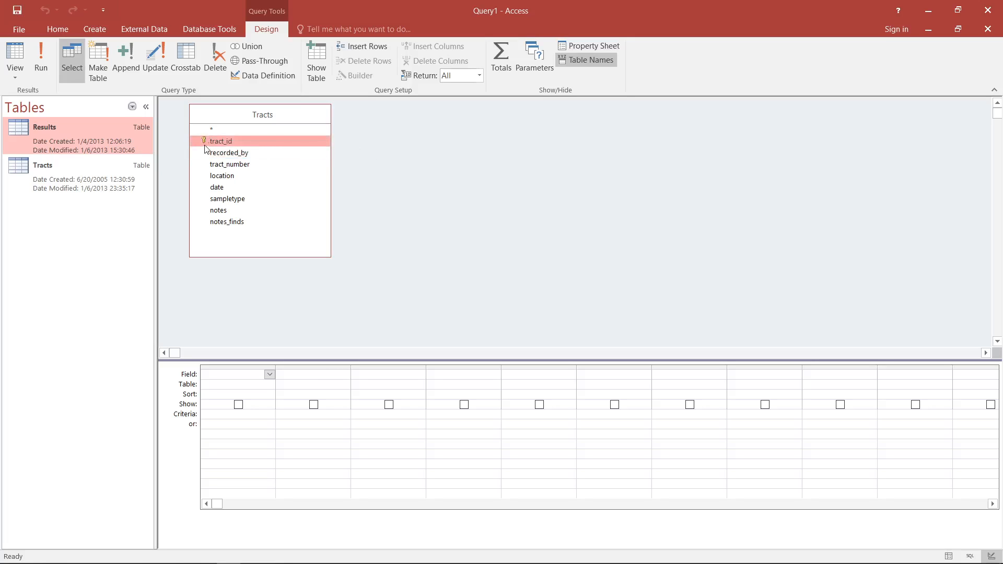
left_click(219, 153)
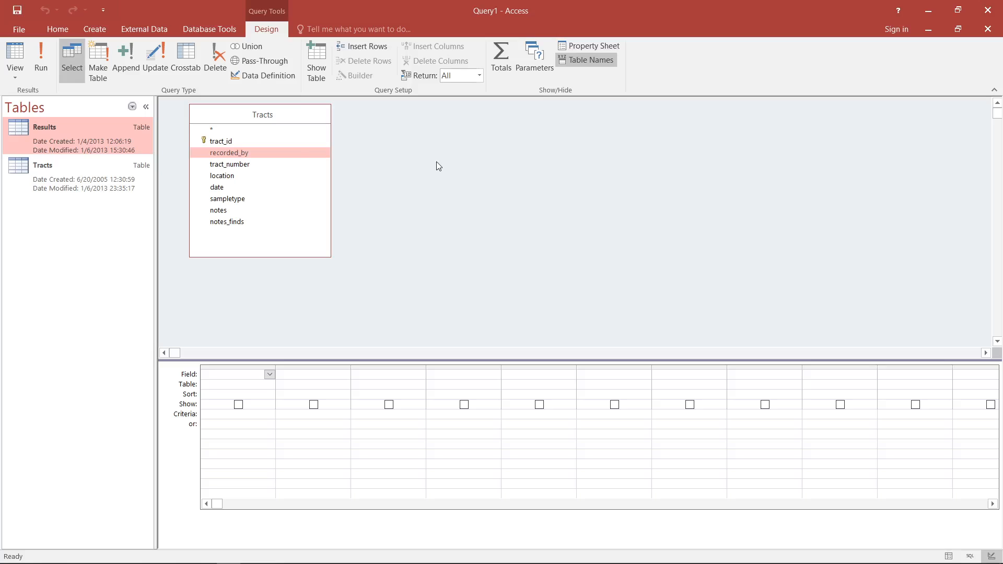
left_click(237, 176)
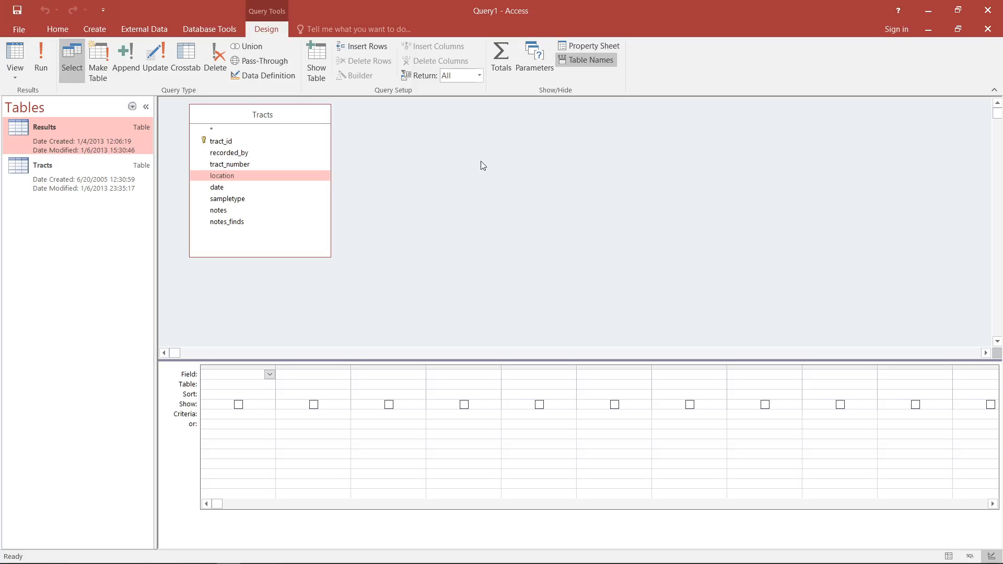
- Open the Tracts table to review its records, then close it and return to the query design
double_click(56, 174)
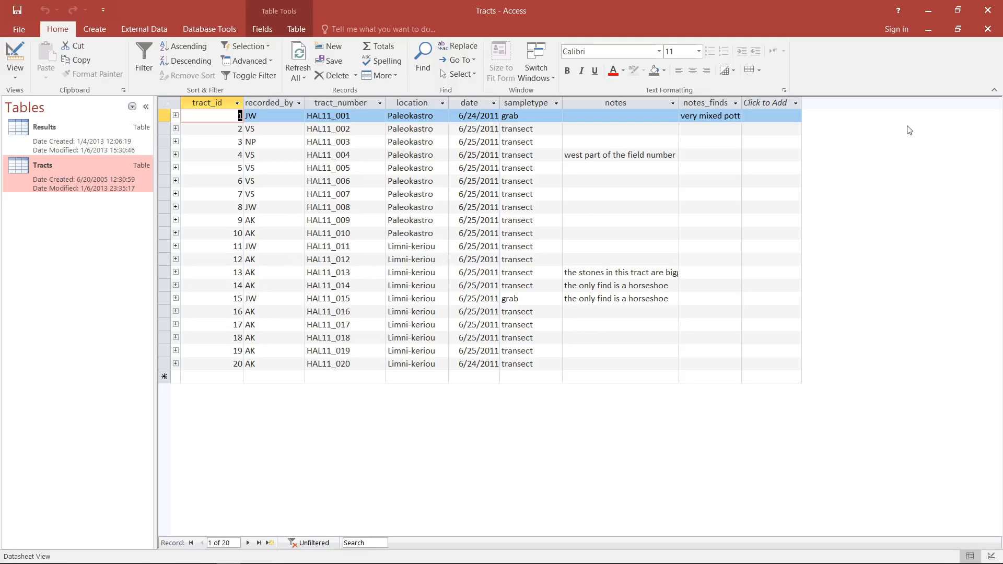
left_click(997, 32)
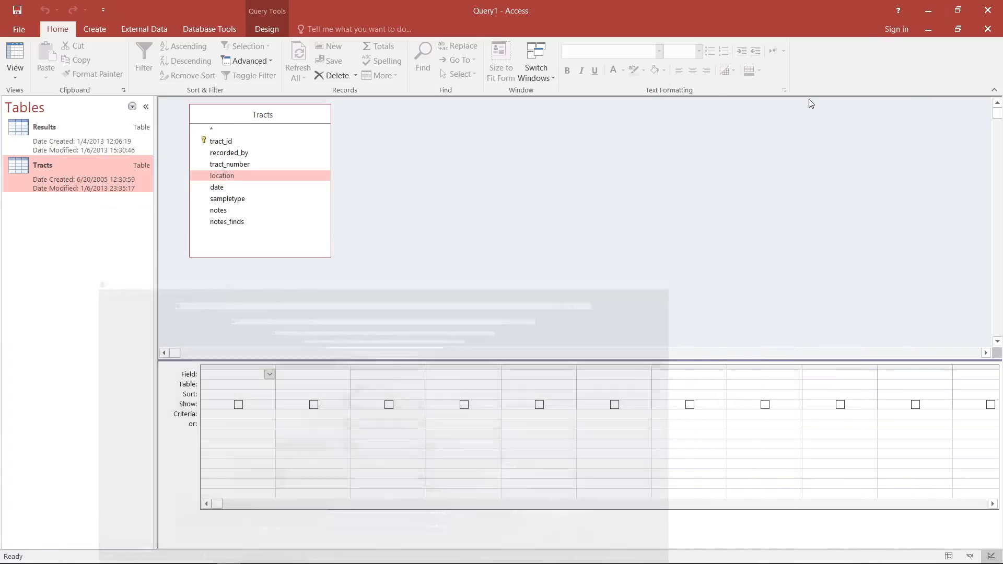
left_click(582, 281)
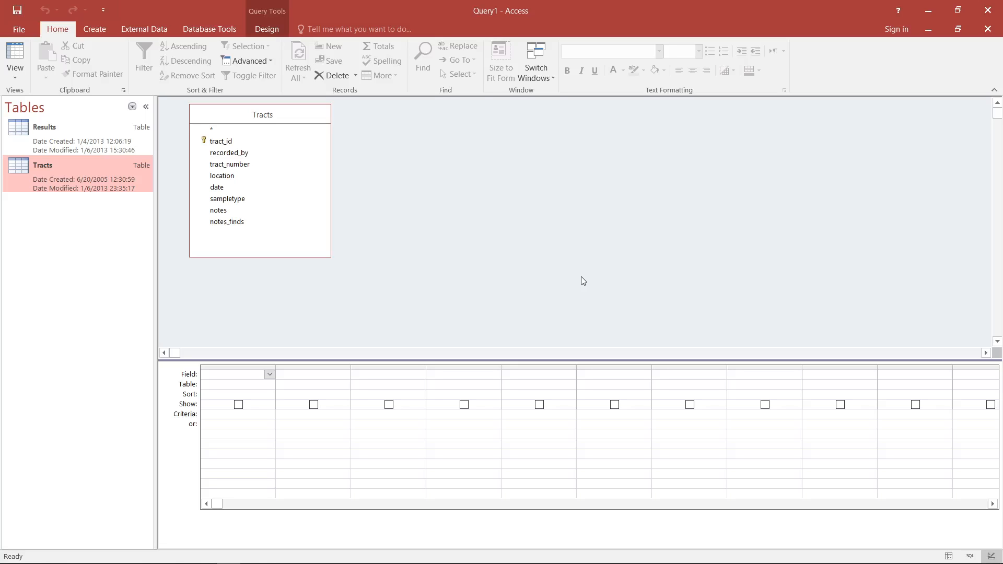
left_click(233, 556)
- Add the recorded_by, tract_number, location, date and sampletype fields to the query and display its results
left_click(247, 155)
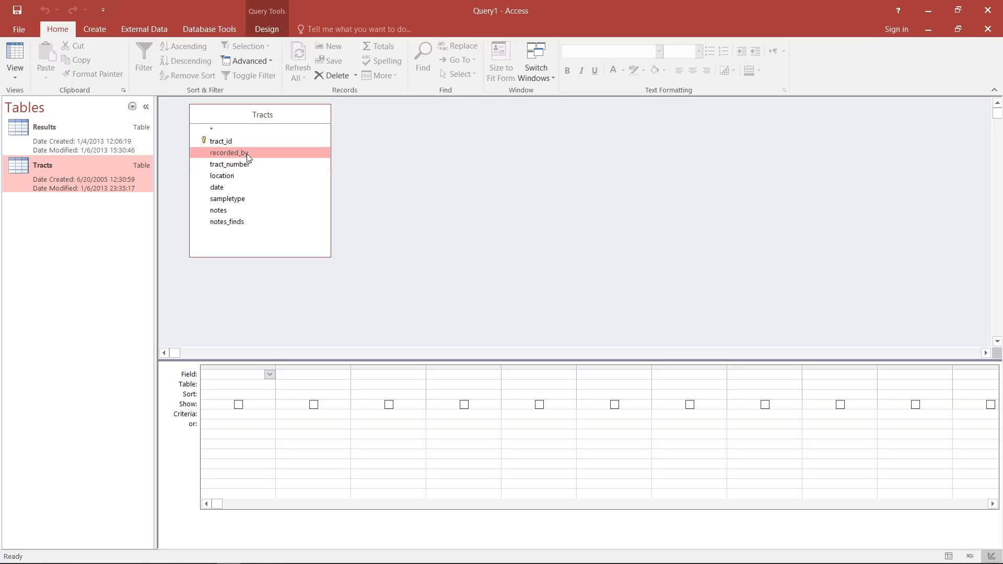
double_click(248, 154)
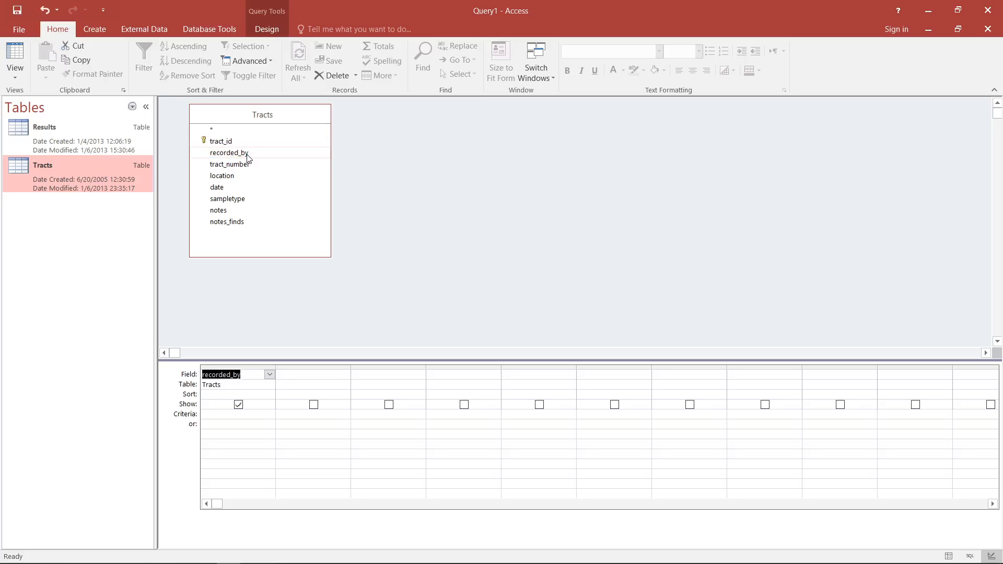
double_click(248, 166)
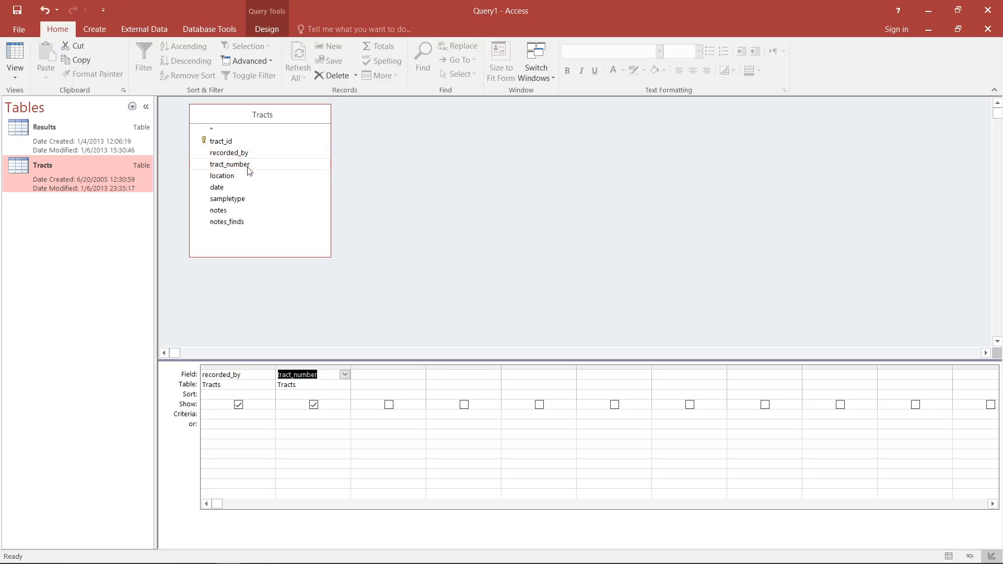
double_click(248, 176)
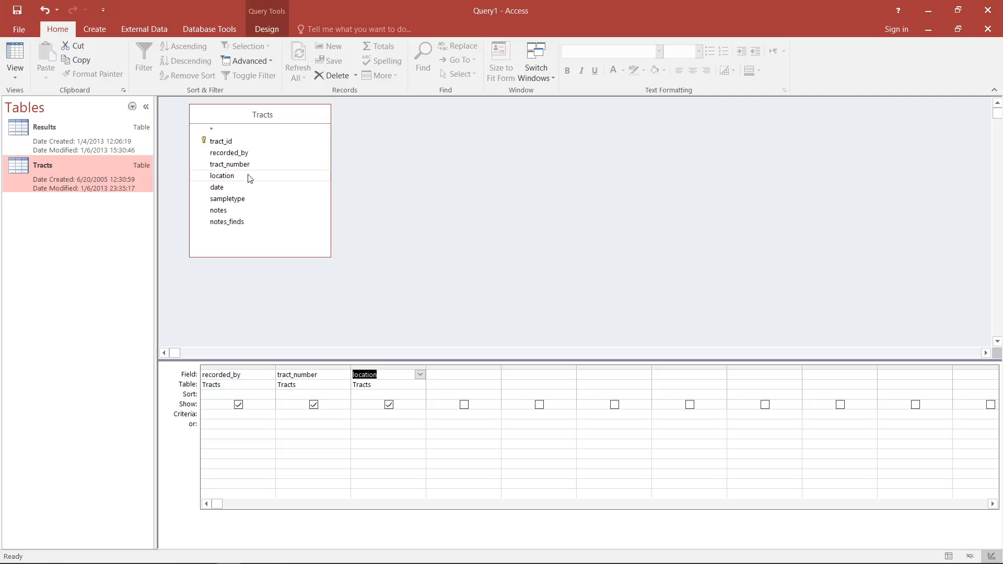
double_click(242, 188)
double_click(243, 198)
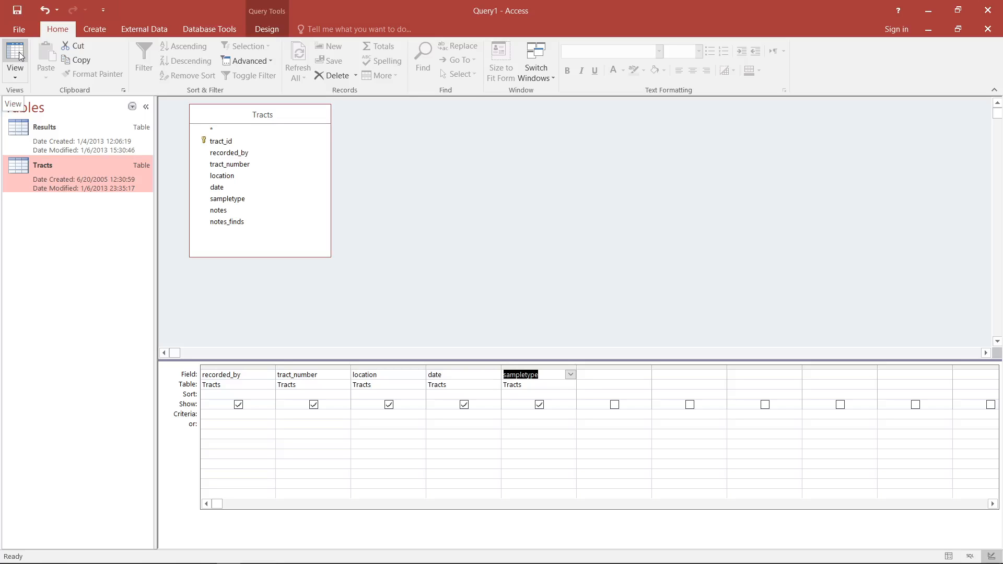
left_click(20, 56)
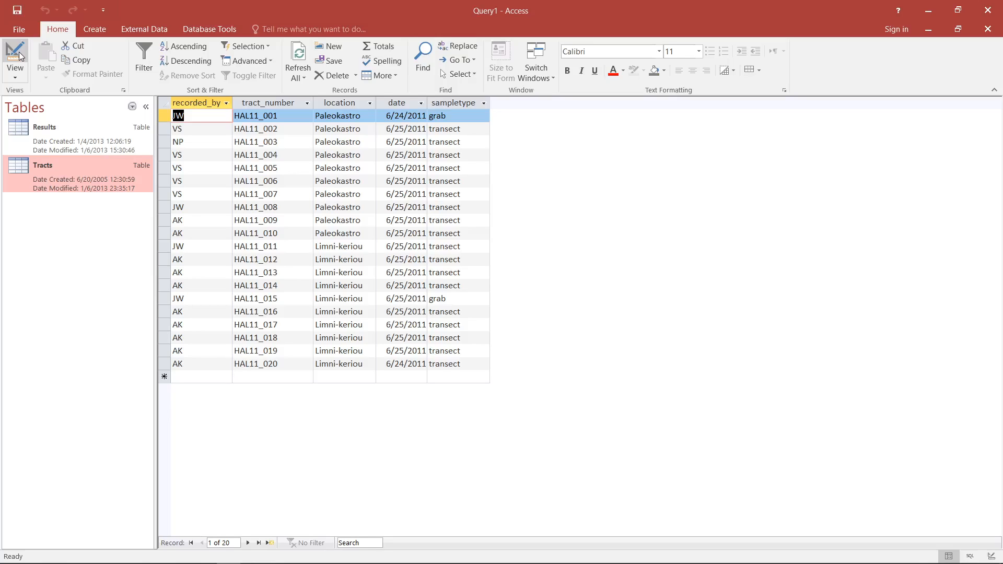
- Restrict the query to records whose recorded_by is "AK" and display the results
left_click(18, 55)
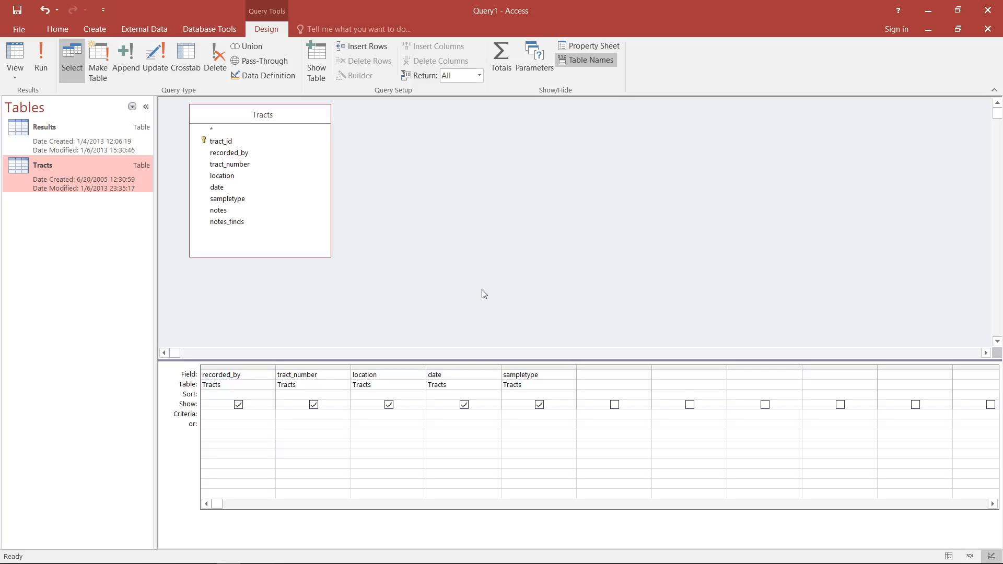
left_click(257, 413)
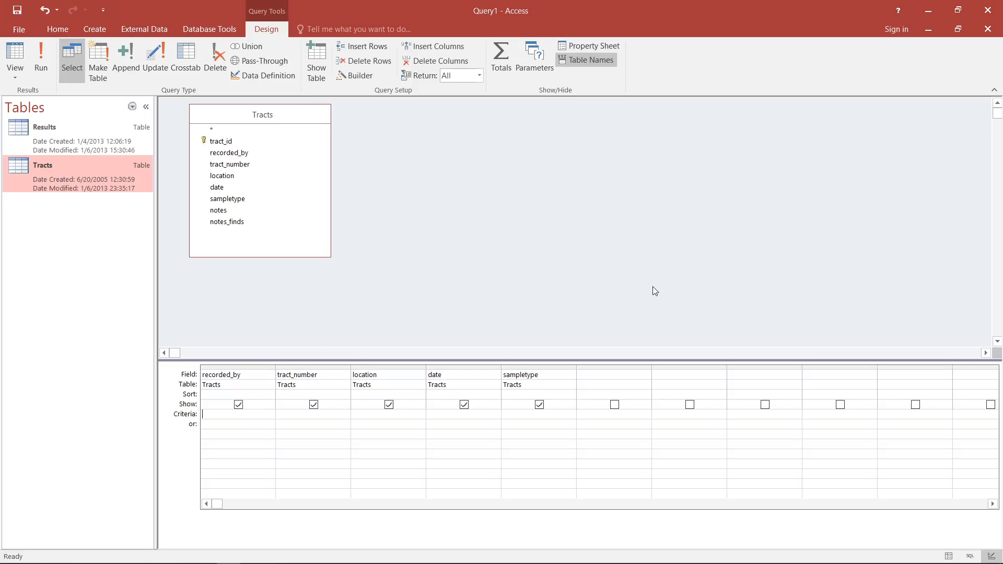
type("AK")
key("Tab")
left_click(12, 49)
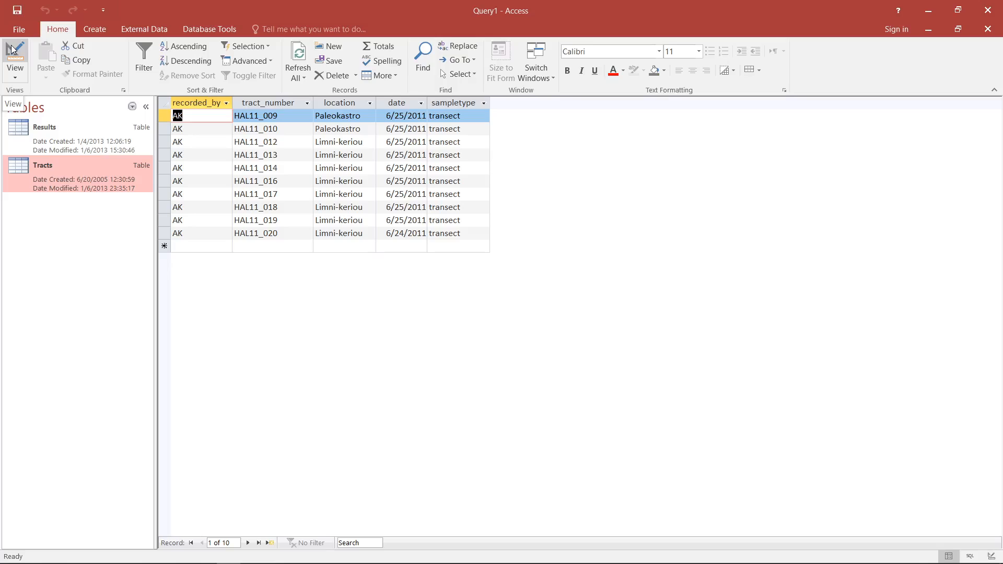
- Add the criterion "Limni-keriou" for the location field and display the query results
left_click(11, 50)
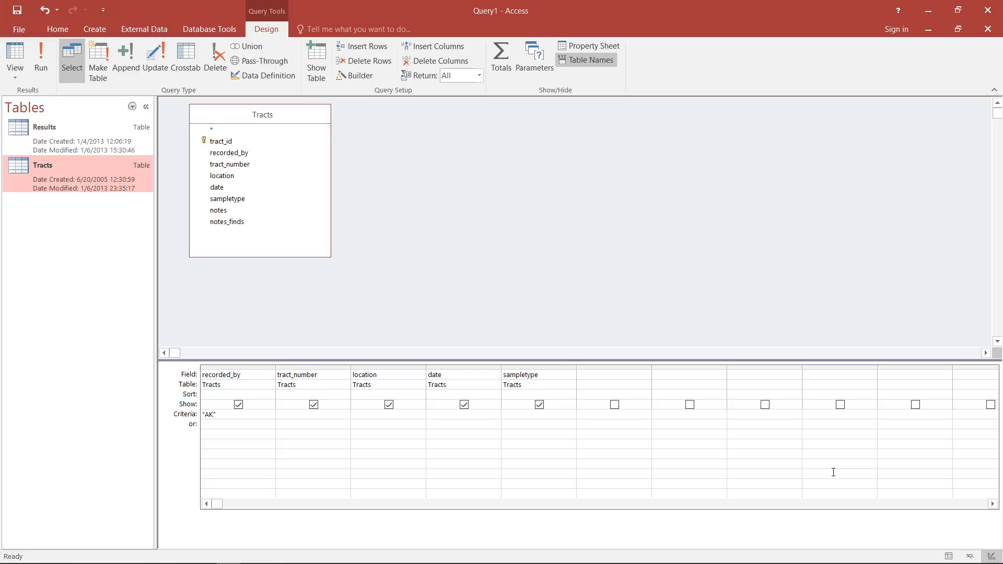
type("\"Limni-keriou")
left_click(11, 56)
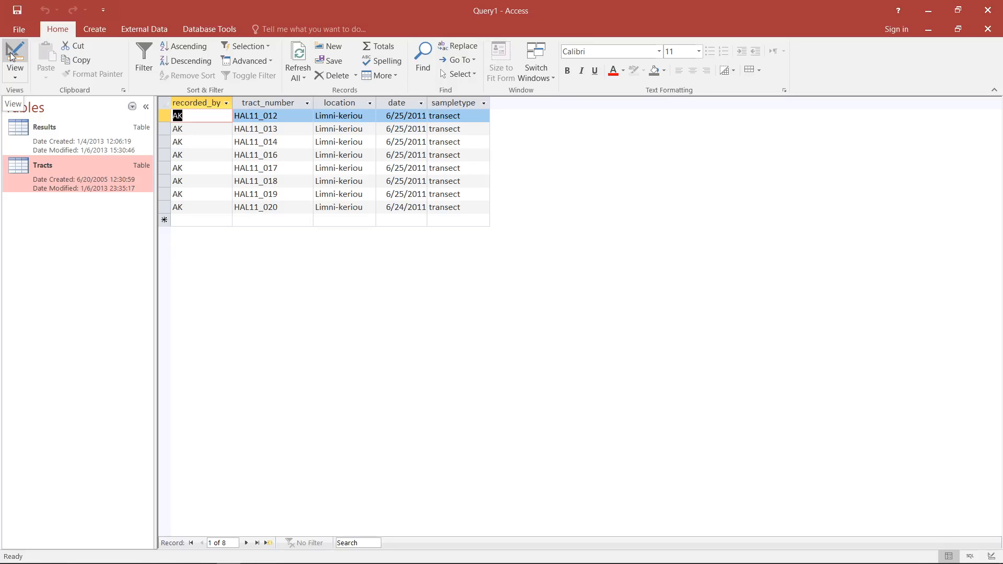
- Sort the query by date in ascending order and display the results
left_click(12, 56)
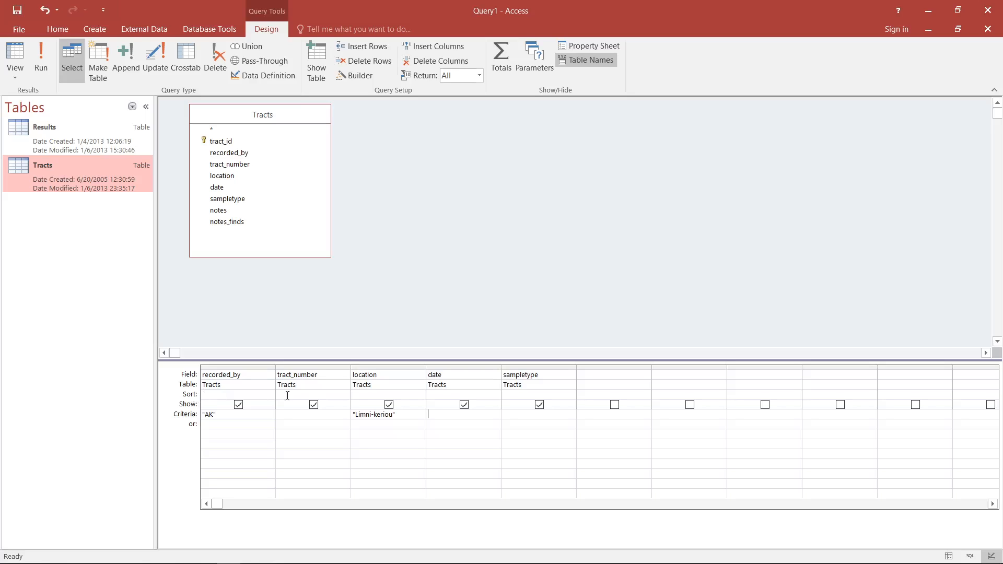
left_click(493, 395)
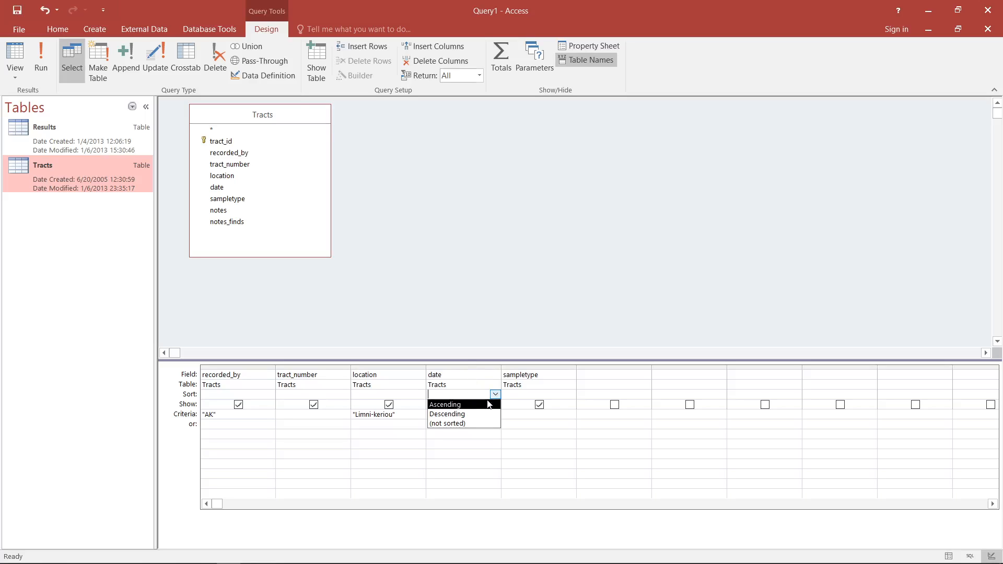
left_click(471, 405)
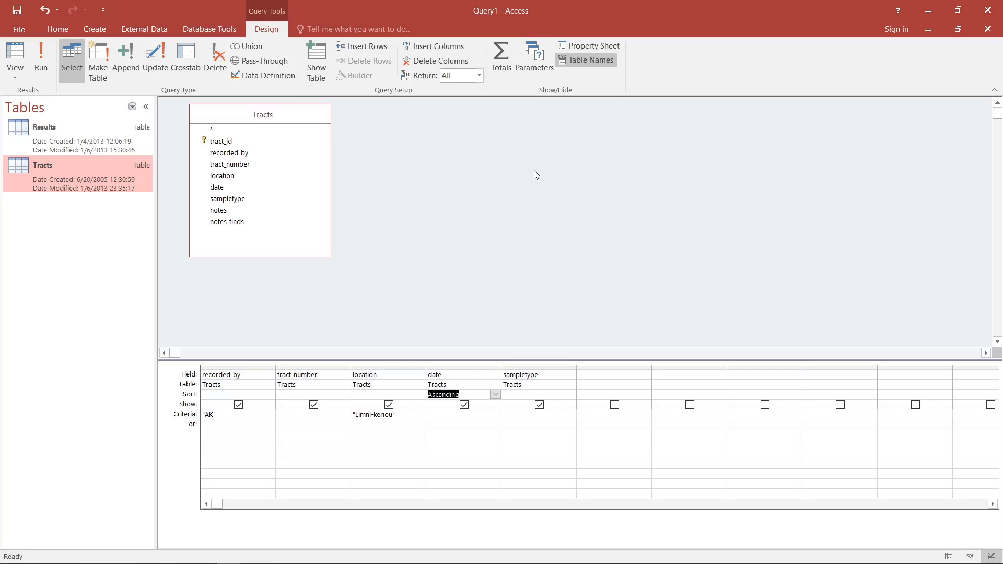
left_click(16, 50)
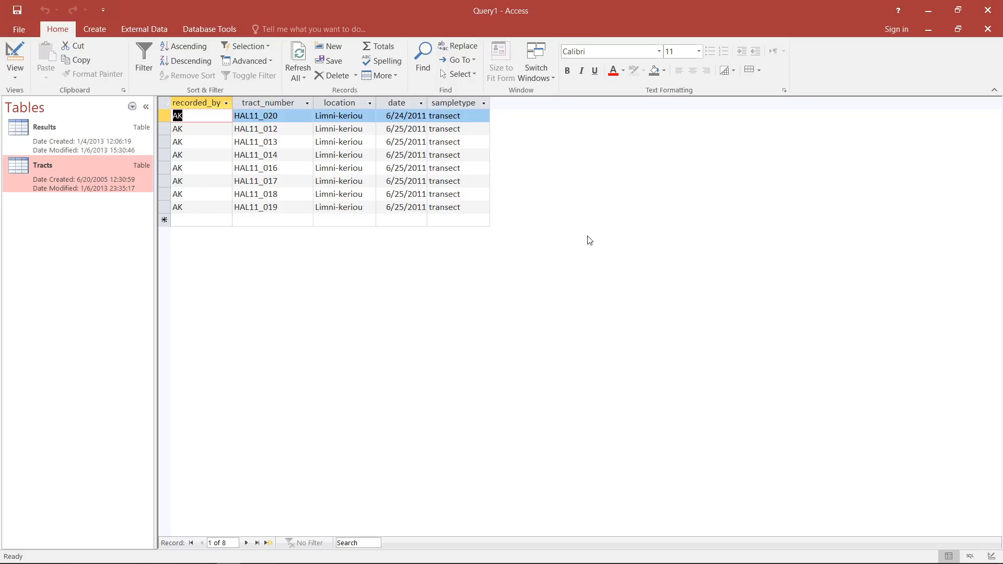
- Add the notes field to the query design, and delete its column from the grid again
left_click(15, 54)
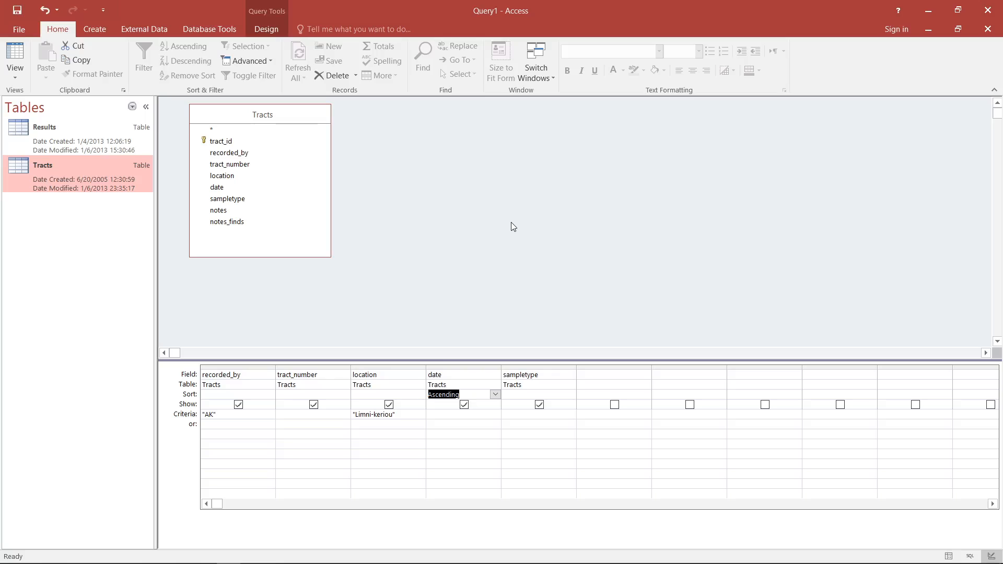
double_click(252, 212)
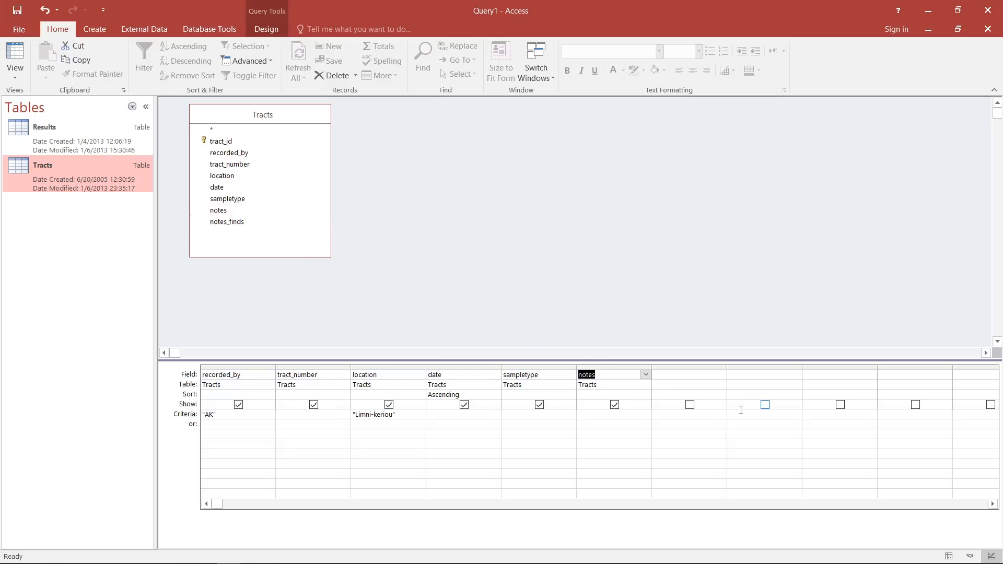
left_click(629, 367)
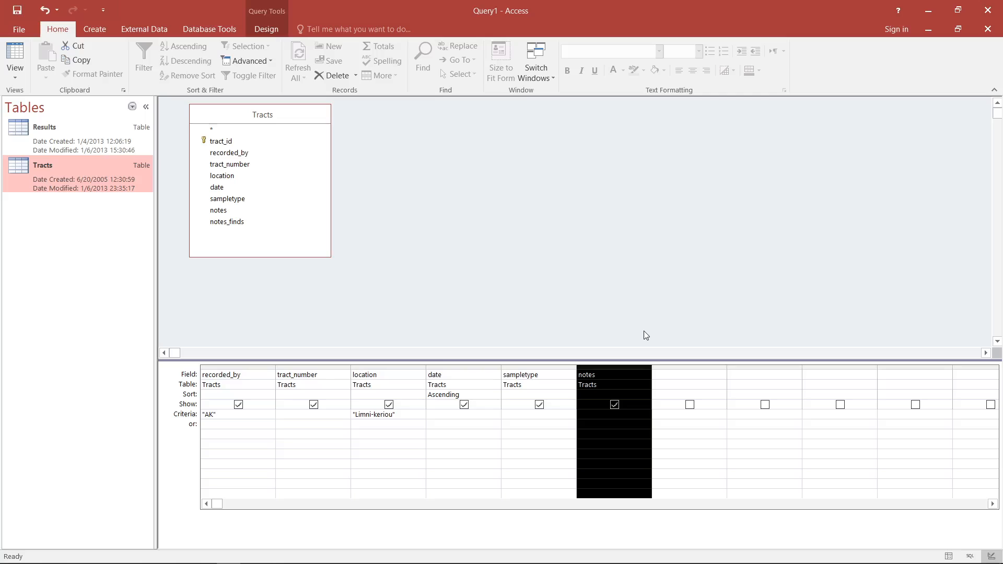
key("Delete")
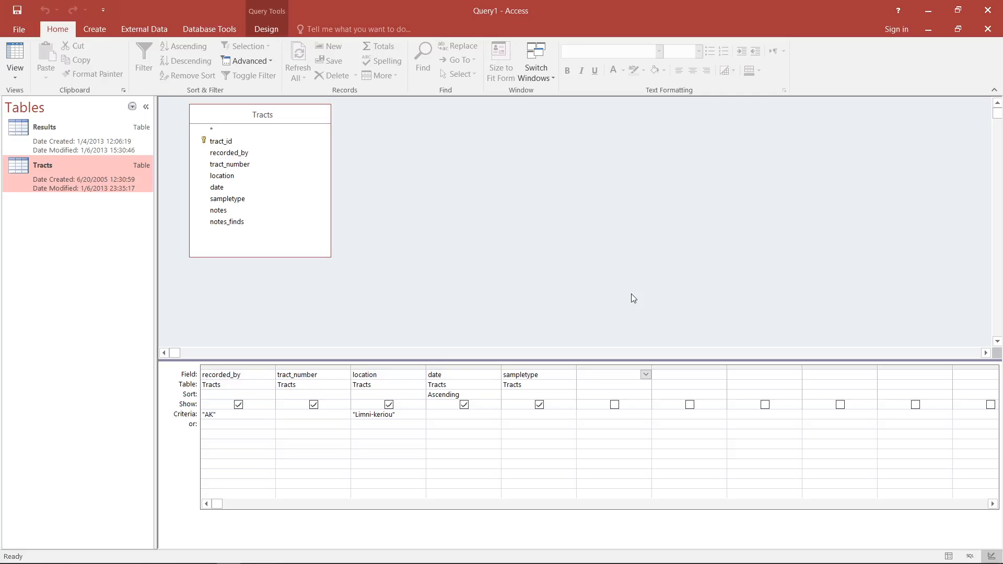
- Move the sampletype column before date, hide the recorded_by column from the output, and display the query results
left_click(554, 368)
left_click_drag(552, 367, 489, 367)
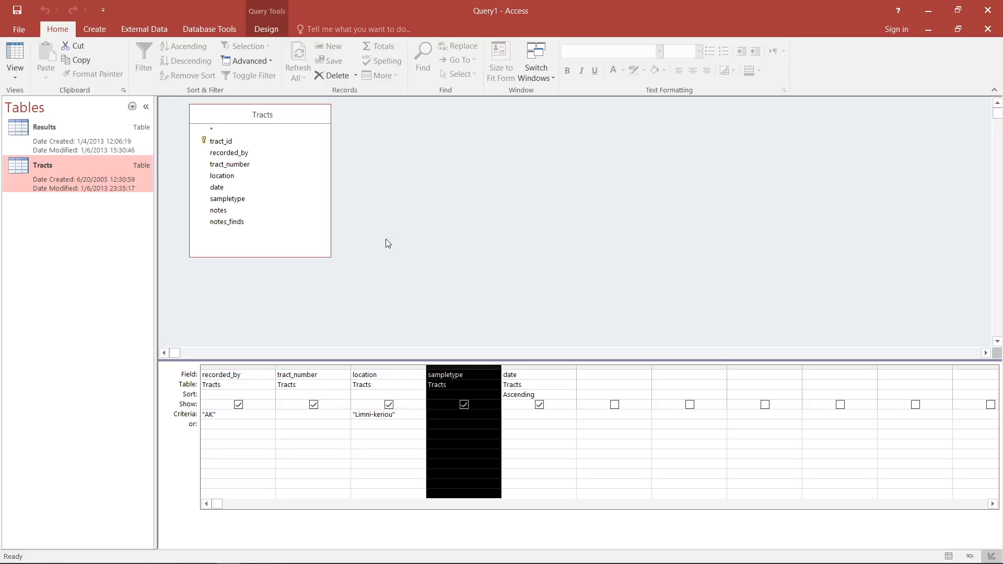
left_click(238, 405)
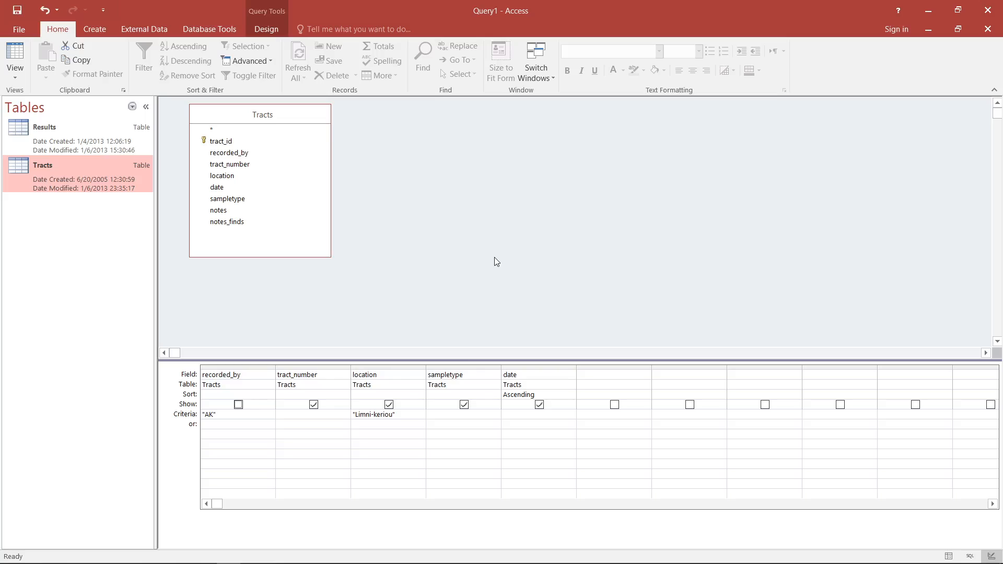
left_click(21, 52)
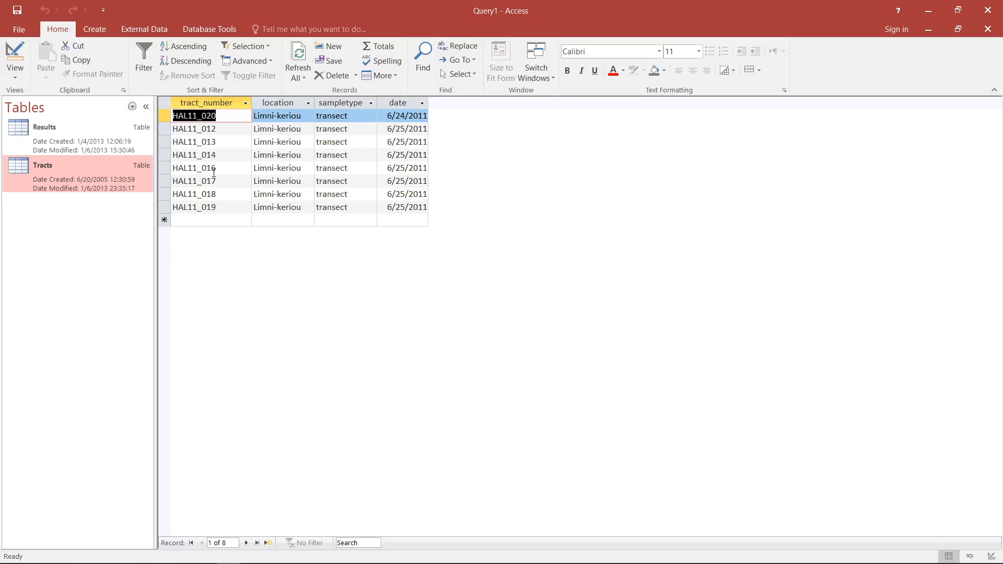
- Return to the query design, show recorded_by in the output again and move the sampletype column back behind date
left_click(15, 55)
left_click(238, 406)
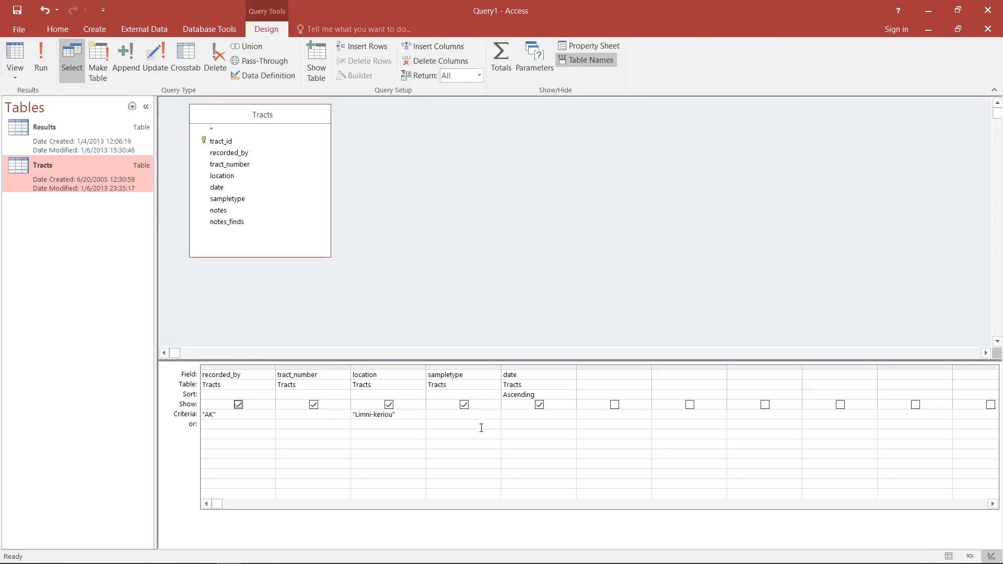
left_click(454, 365)
left_click_drag(444, 366, 580, 375)
left_click(531, 304)
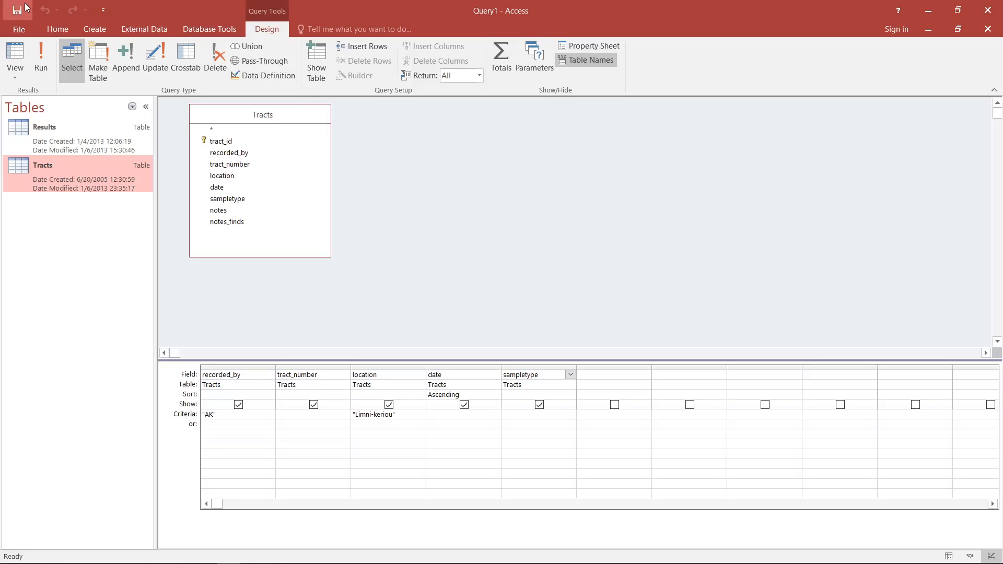
- Save the current query object under the name tracts_AK_LK
left_click(26, 28)
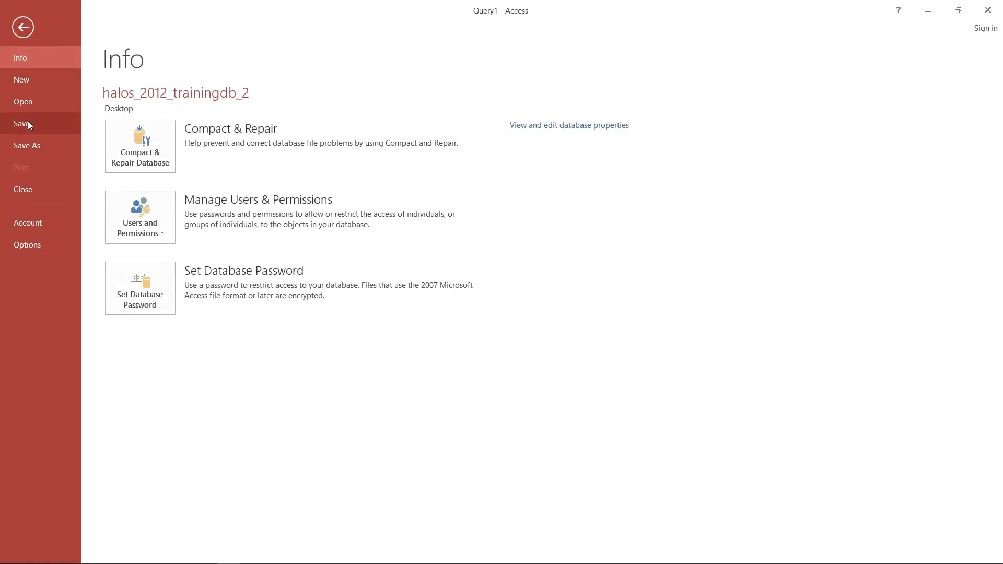
left_click(30, 146)
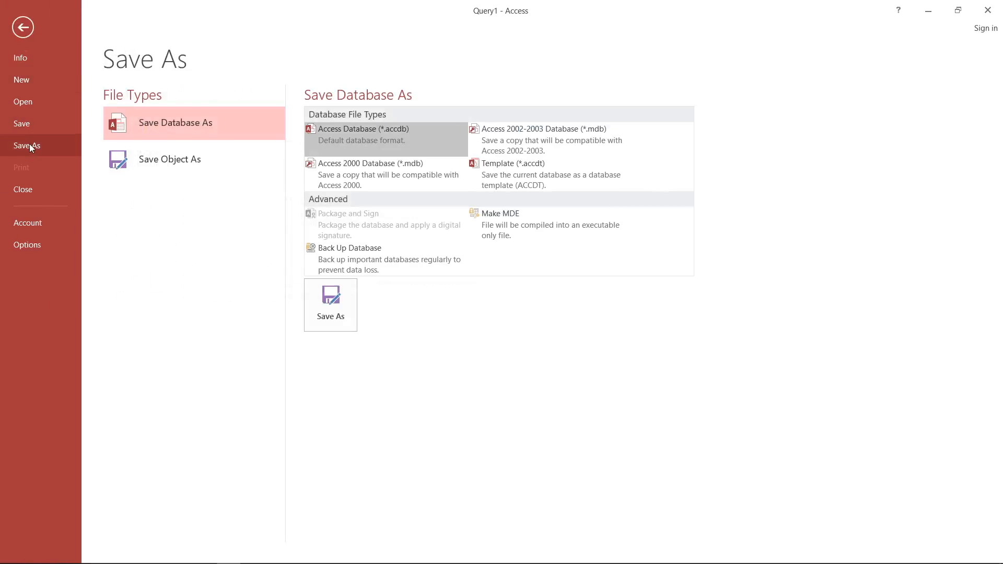
left_click(186, 159)
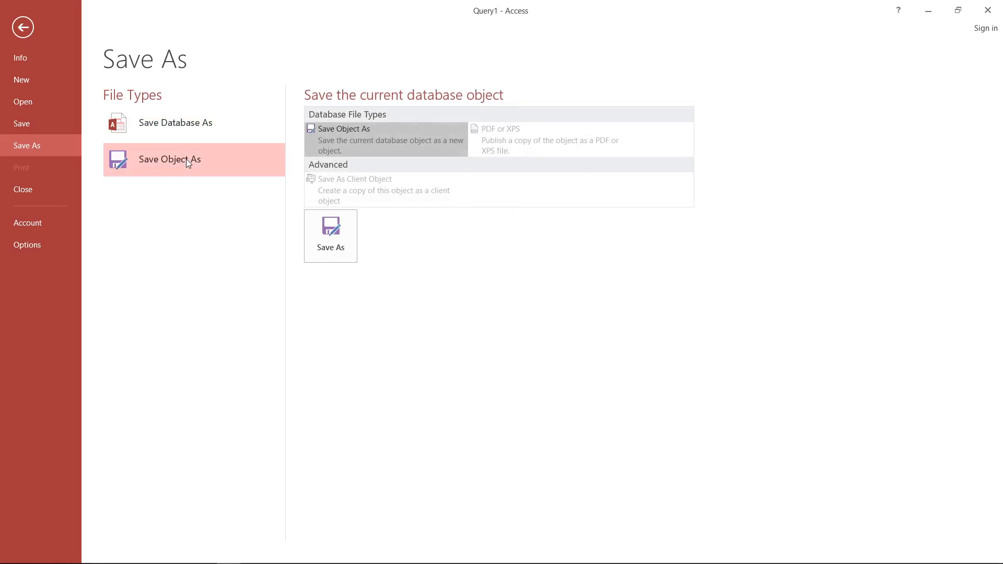
left_click(348, 230)
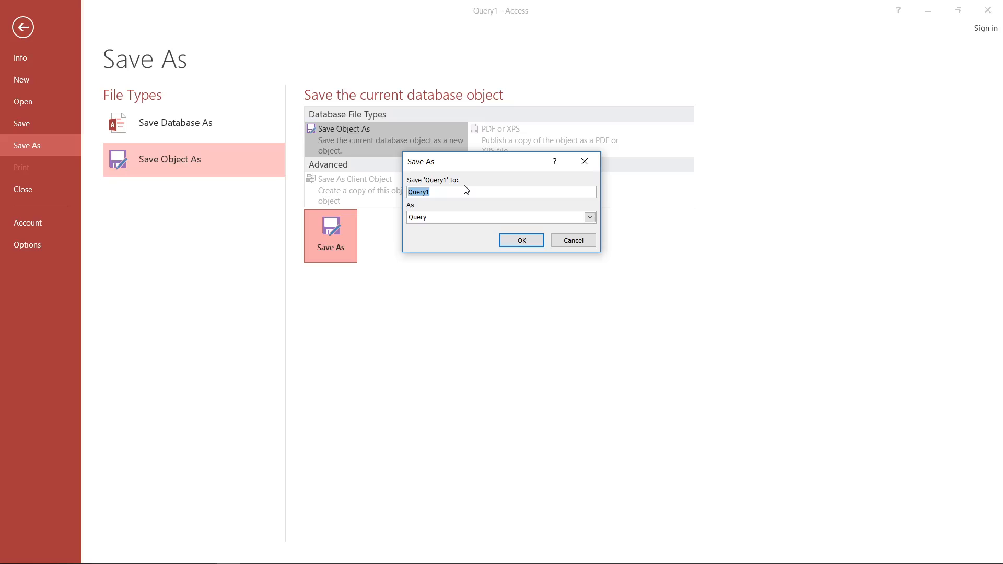
type("tracts_AK_LK")
left_click(520, 243)
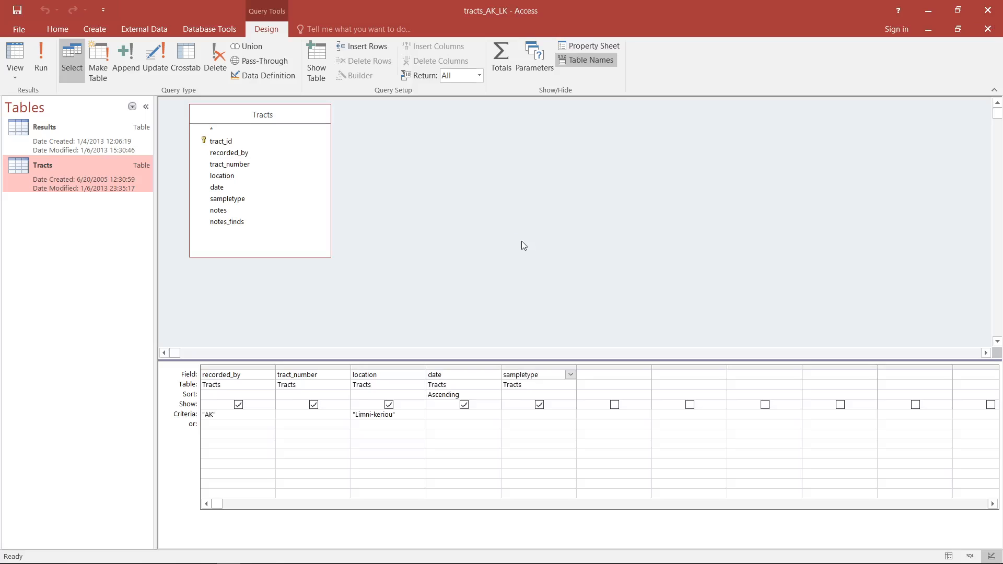
- List the database's queries in the navigation pane and open tracts_AK_LK to view its records
left_click(132, 107)
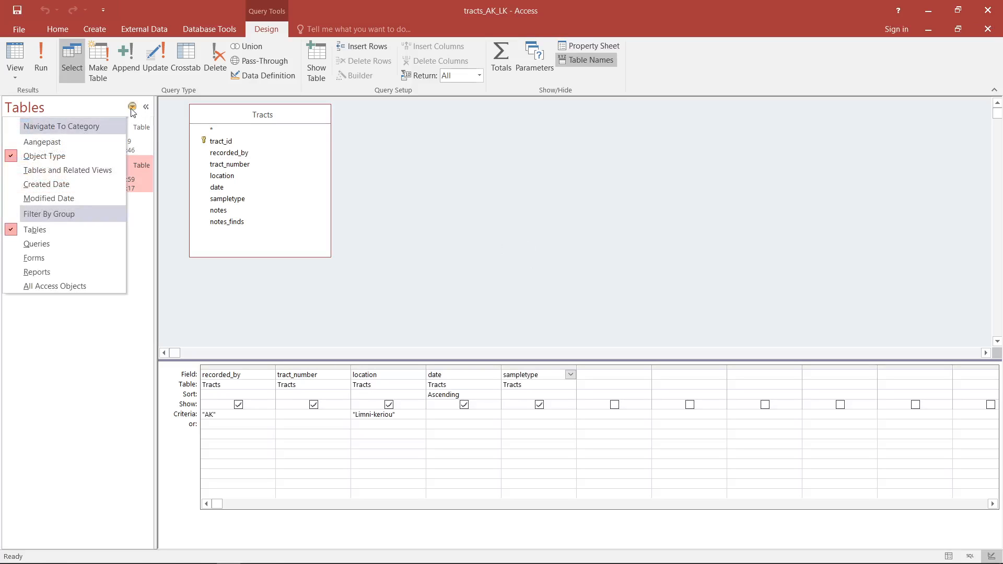
left_click(59, 244)
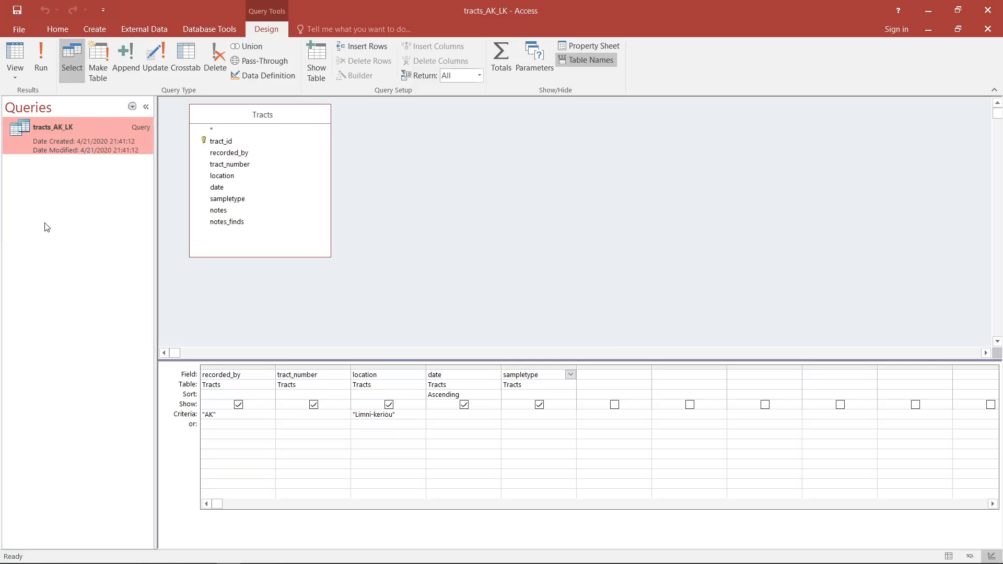
double_click(70, 140)
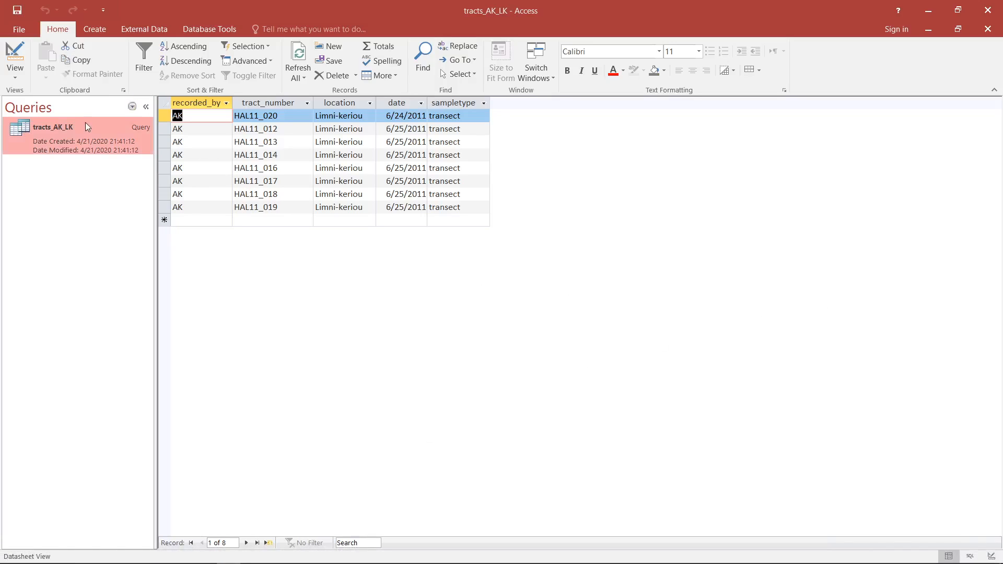
- Close tracts_AK_LK, reopen it, and show it in Design View with its window maximized
left_click(987, 29)
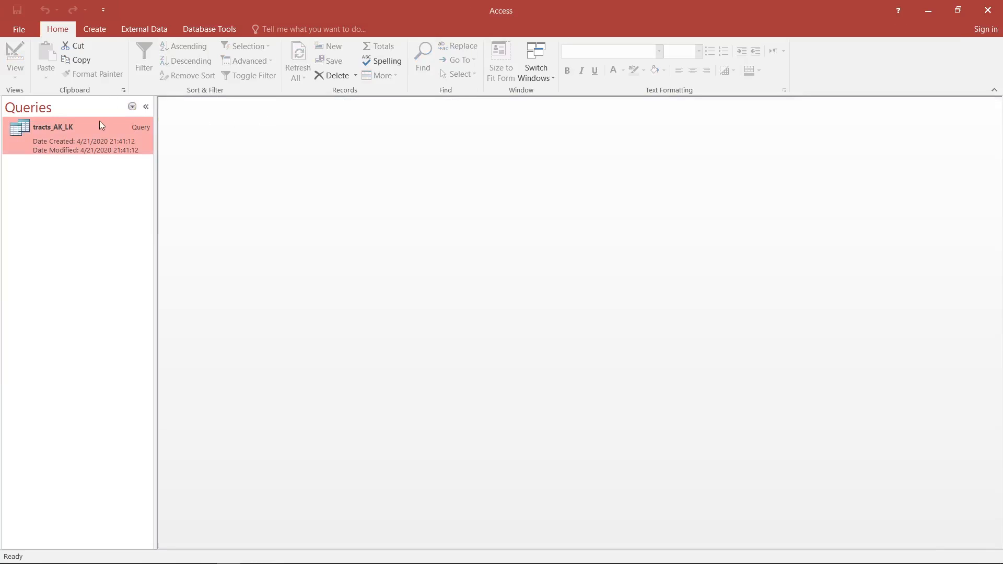
double_click(87, 139)
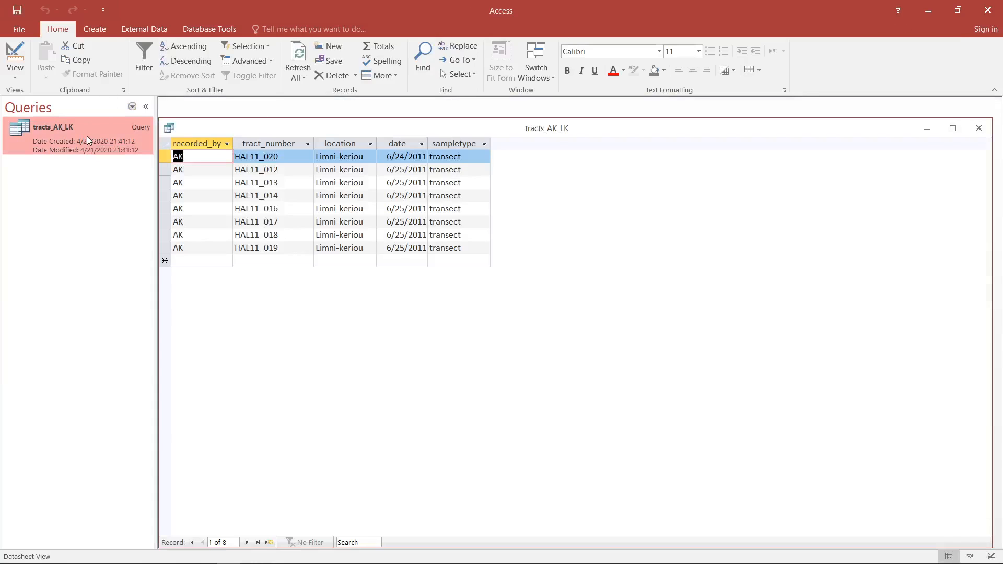
left_click(15, 50)
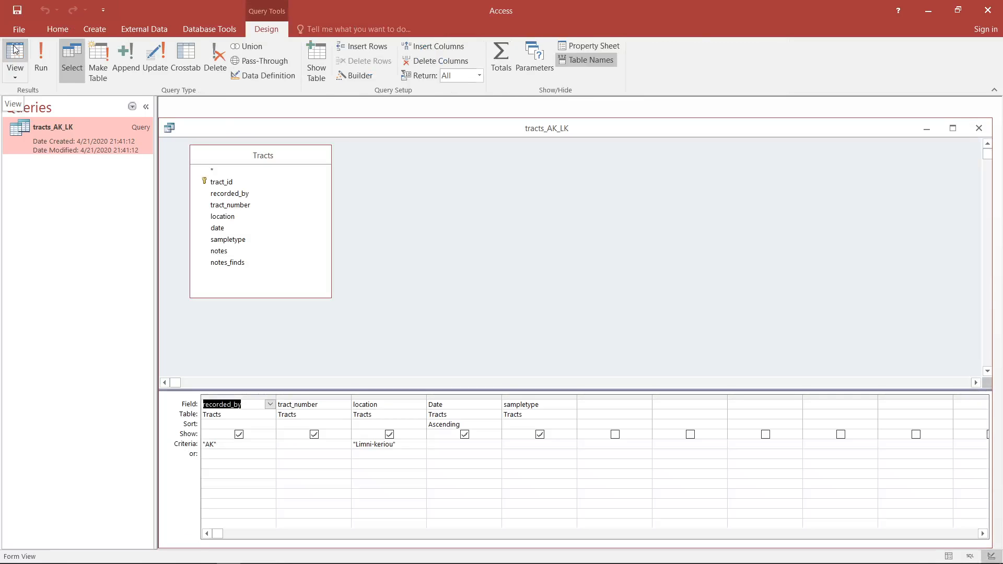
left_click(949, 130)
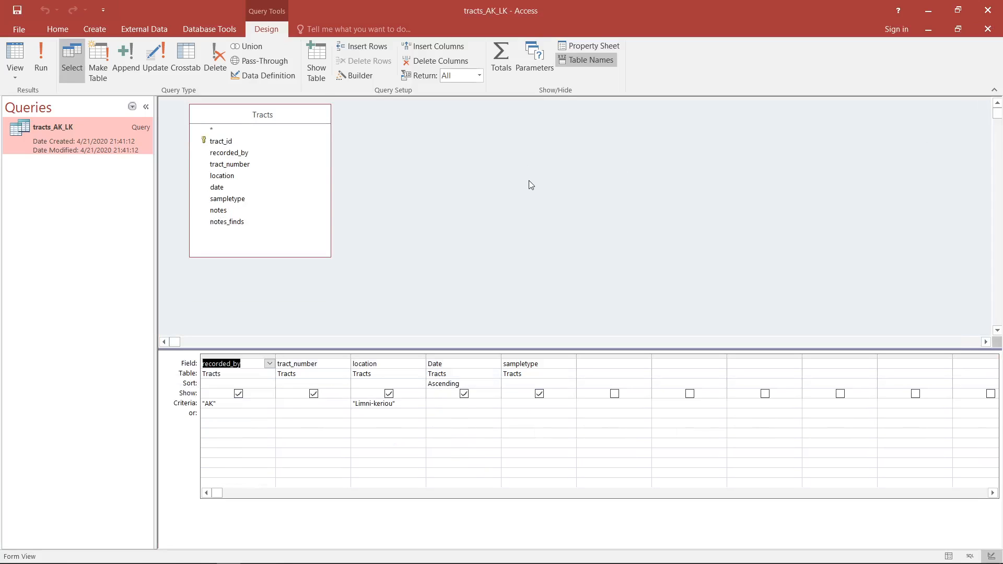
- List the database's tables in the navigation pane and add the Results table to the query design beside Tracts
left_click(131, 107)
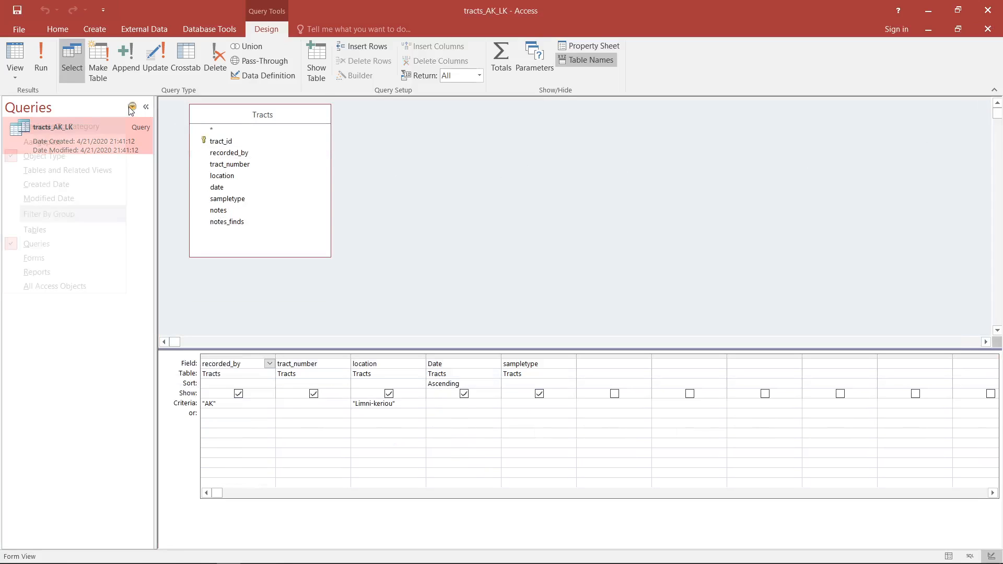
left_click(84, 234)
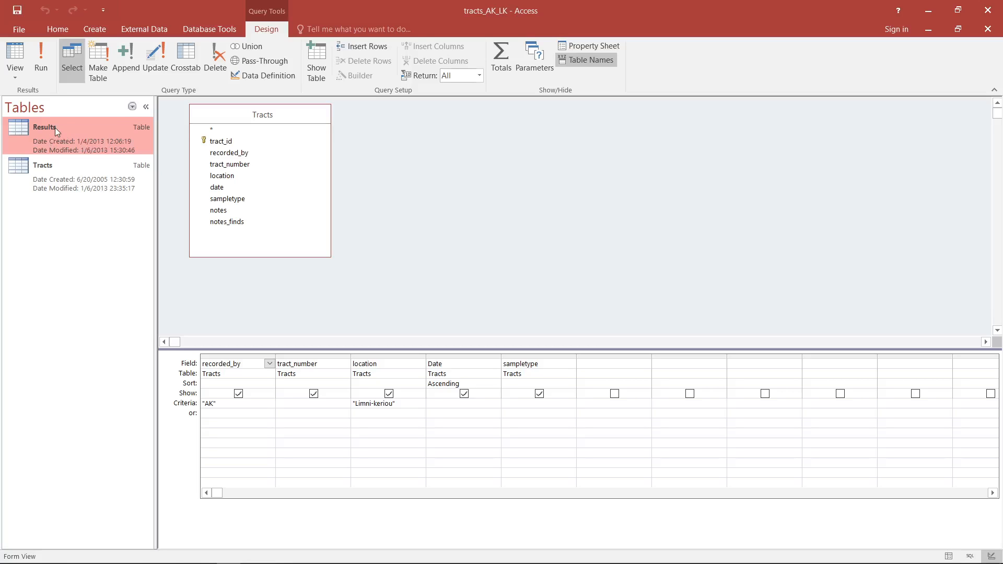
left_click_drag(57, 131, 439, 122)
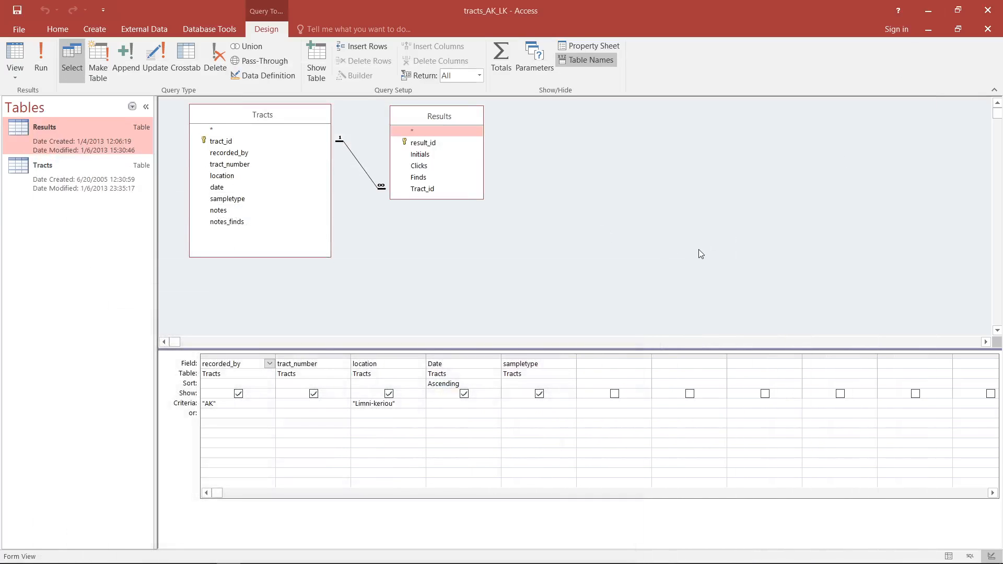
- Delete all five field columns, recorded_by through sampletype, from the query design grid
left_click(184, 374)
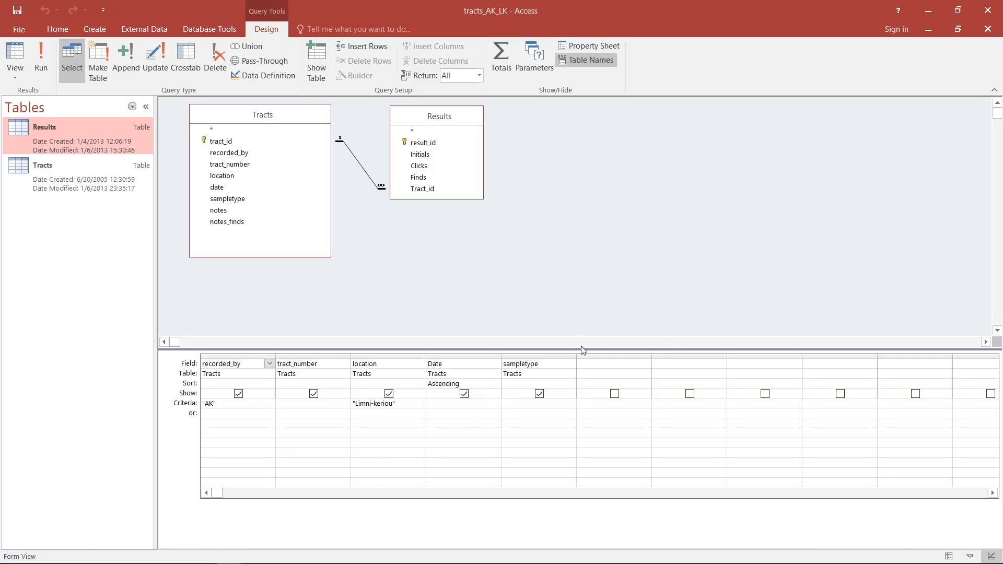
left_click_drag(572, 358, 220, 340)
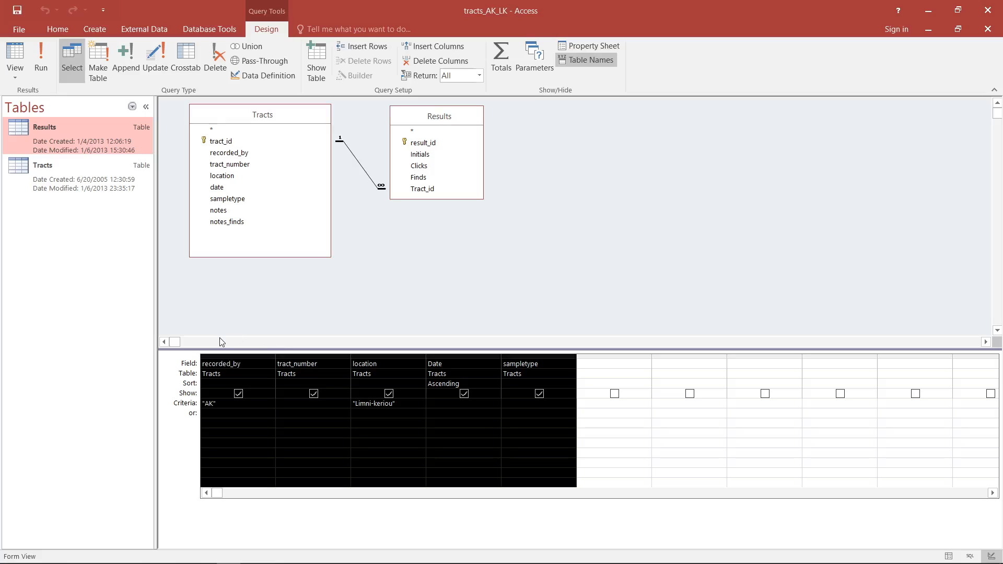
key("Delete")
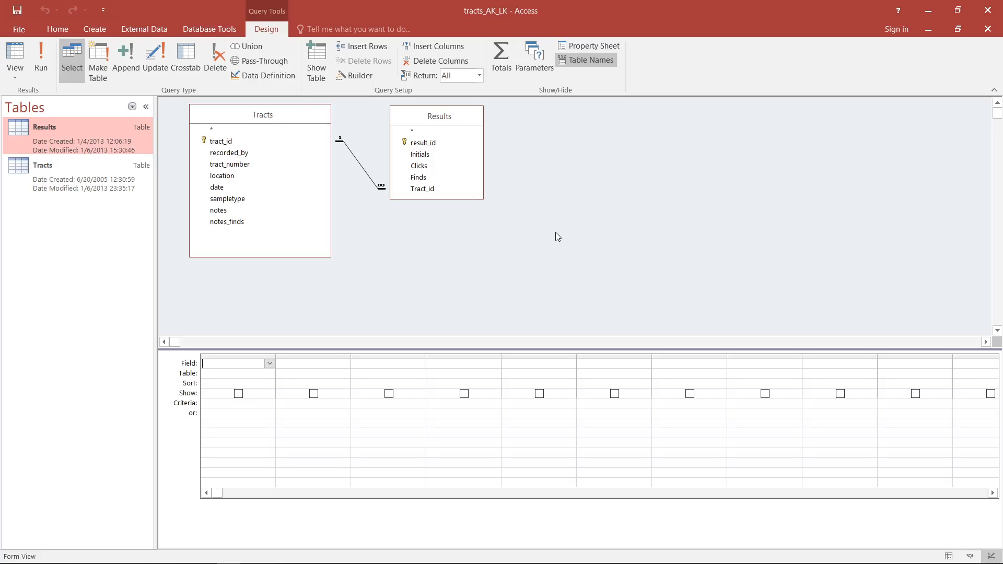
- Add the Initials, Clicks and Finds fields of the Results table to the query
left_click(444, 155)
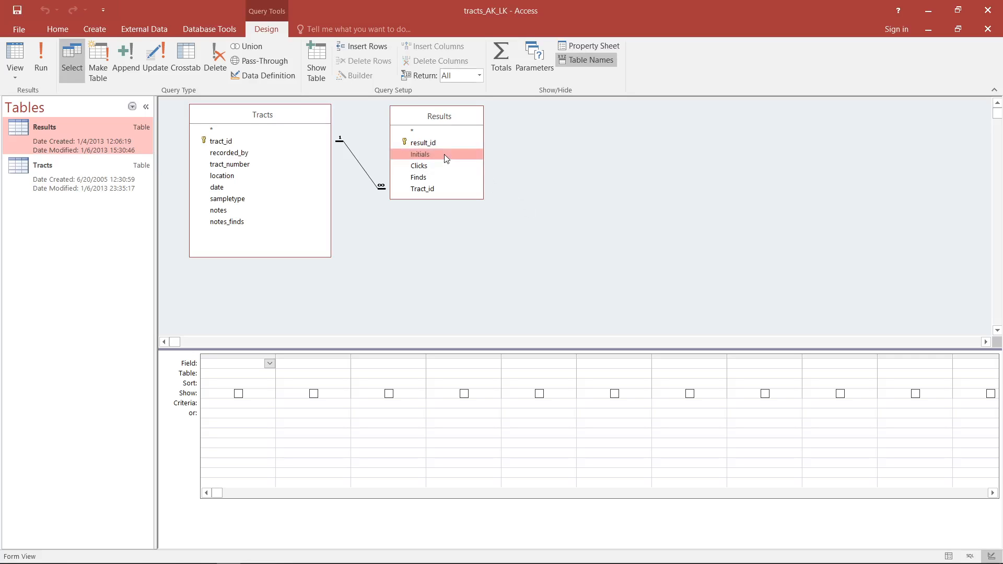
left_click(291, 158)
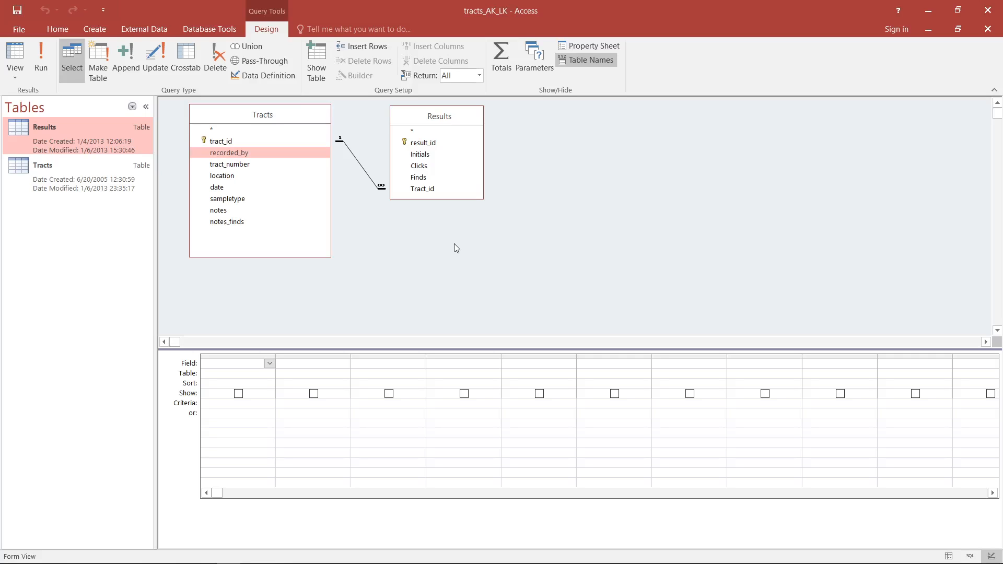
left_click(446, 155)
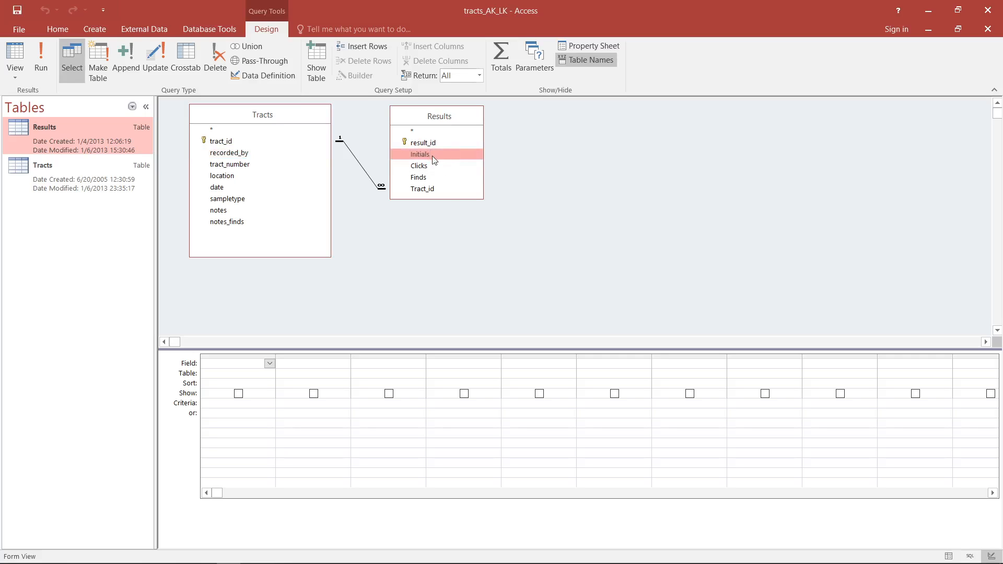
double_click(442, 154)
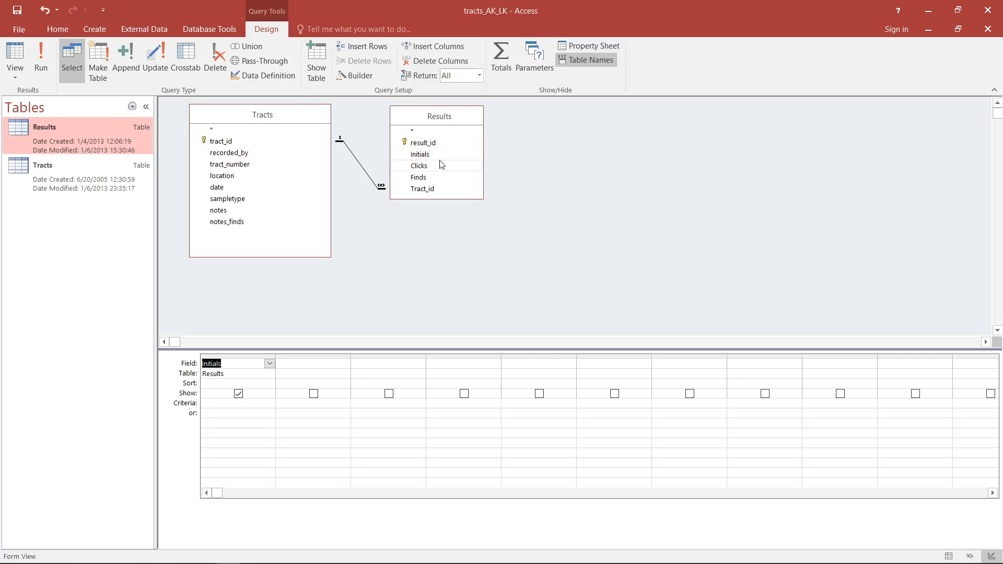
double_click(436, 166)
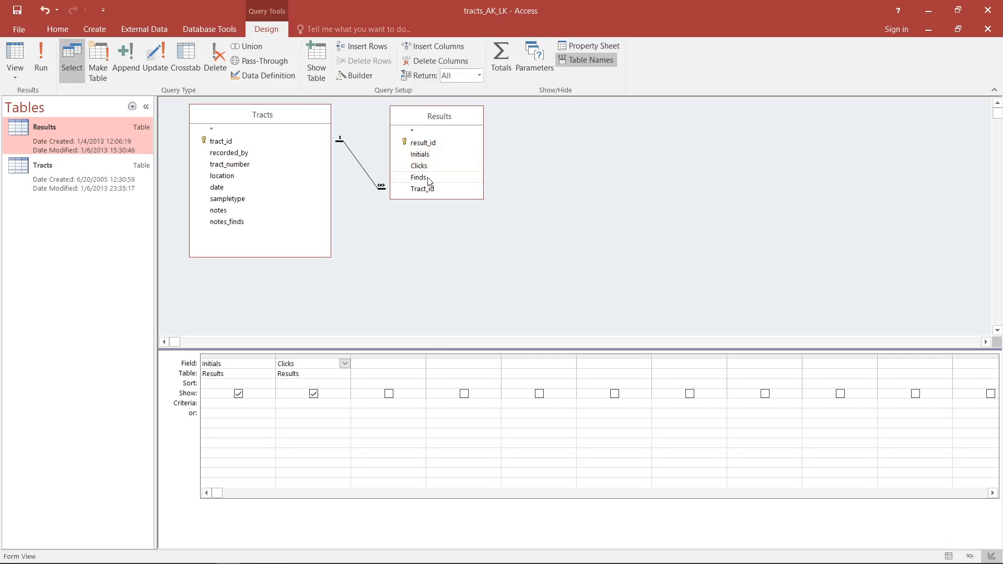
double_click(428, 178)
- Add the tract_number, location and date fields of the Tracts table to the query
left_click(289, 166)
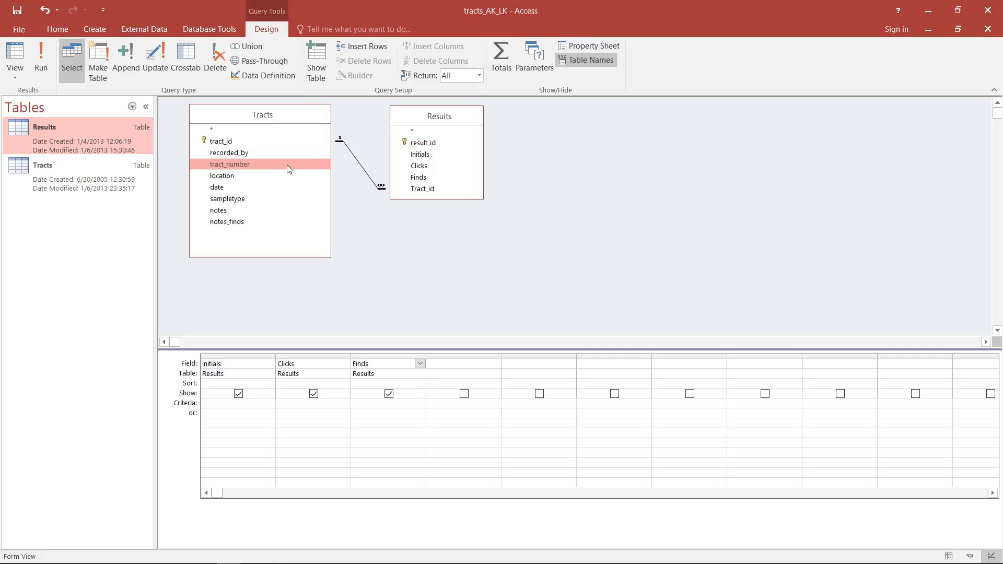
double_click(287, 164)
double_click(289, 176)
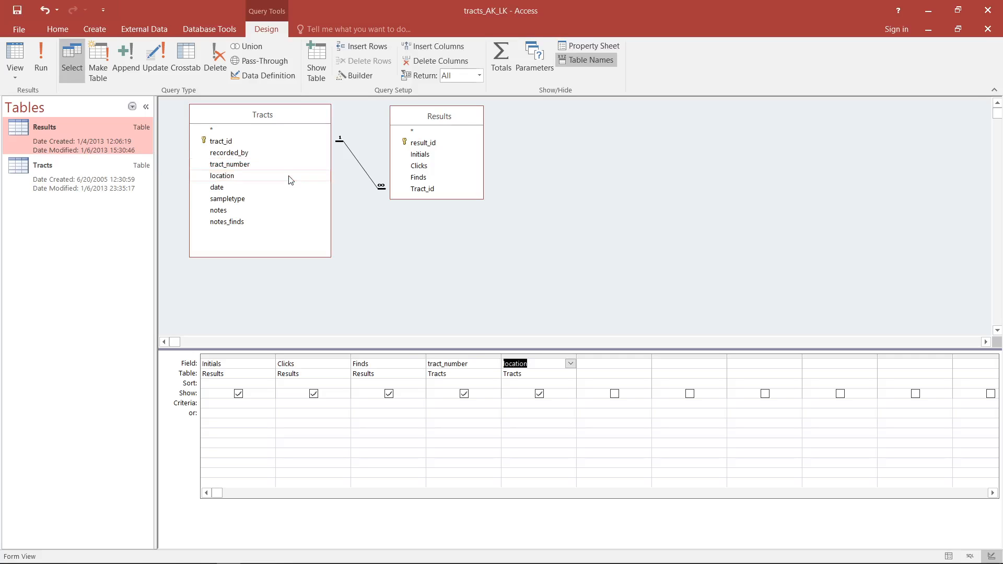
double_click(290, 187)
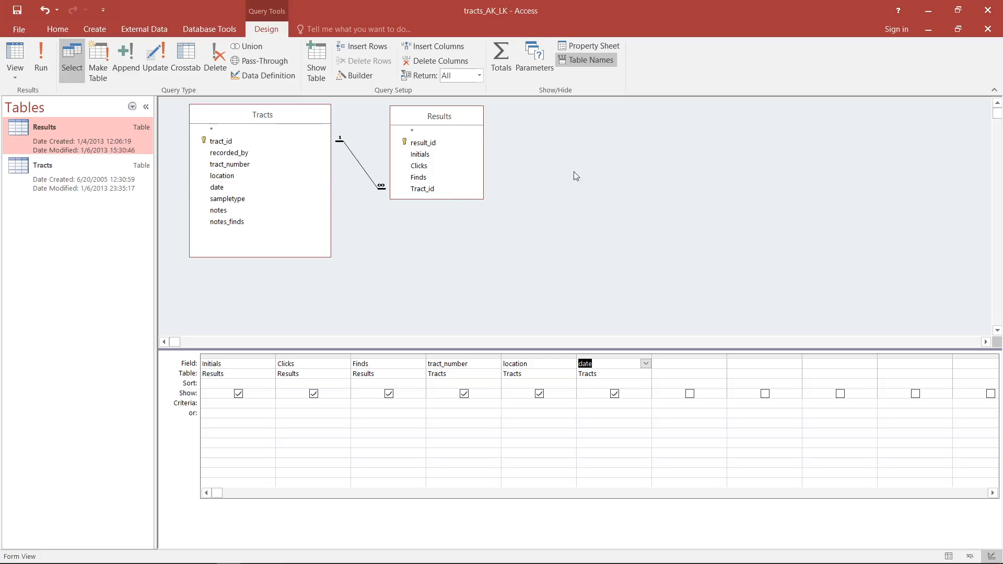
- Filter the query to records whose Initials are "NP" and display the results
left_click(207, 403)
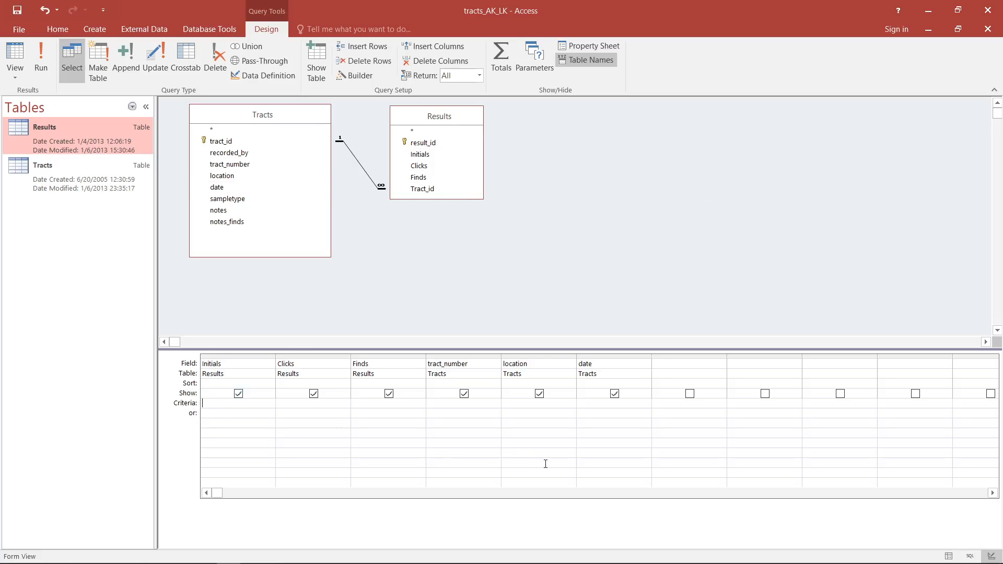
type("NP")
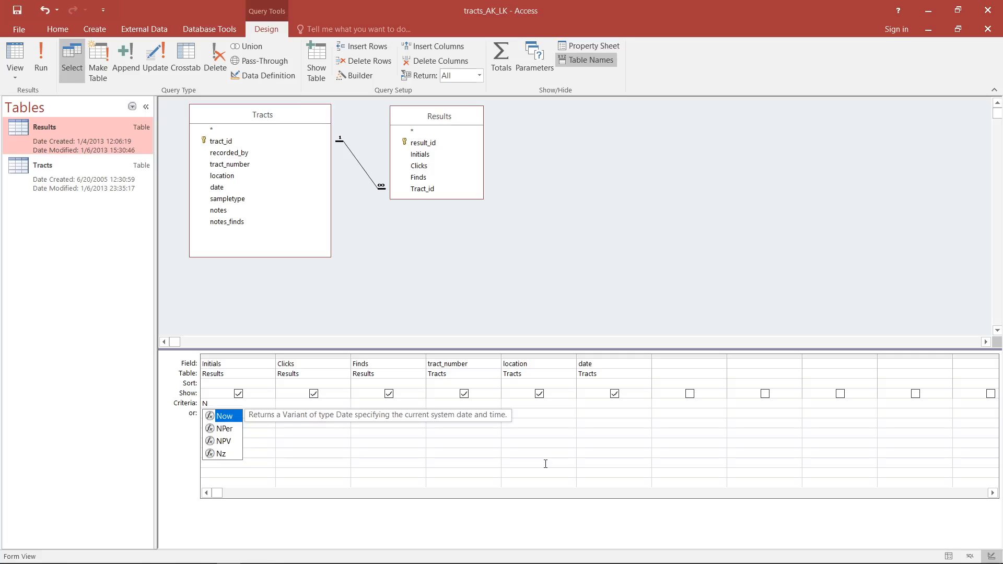
key("Tab")
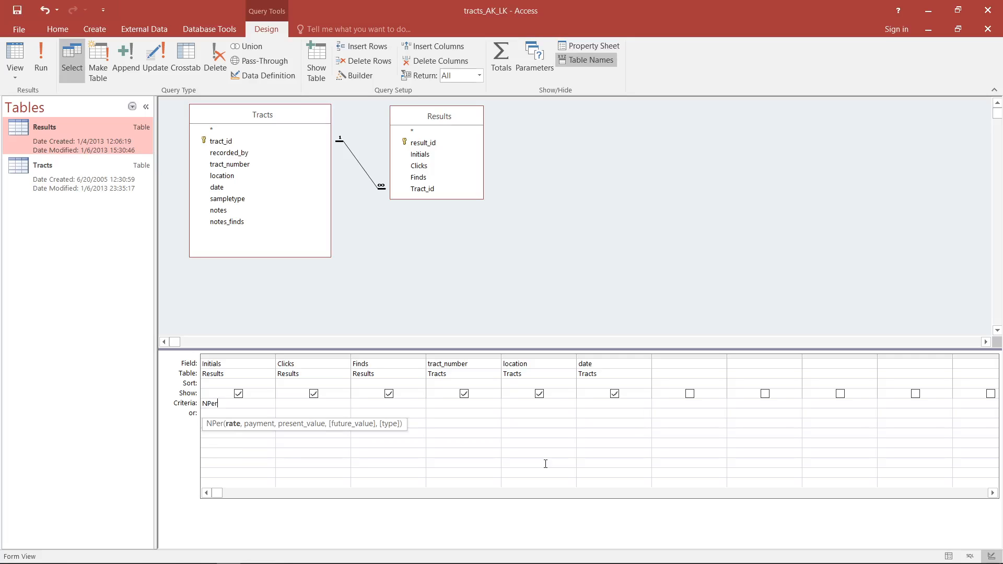
key("BackSpace")
key("BackSpace")
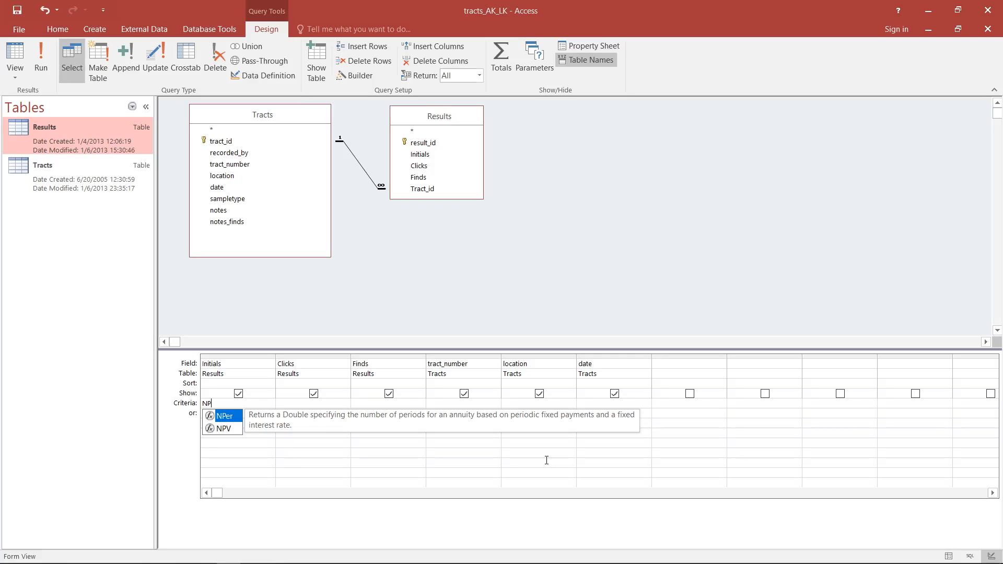
type("\"")
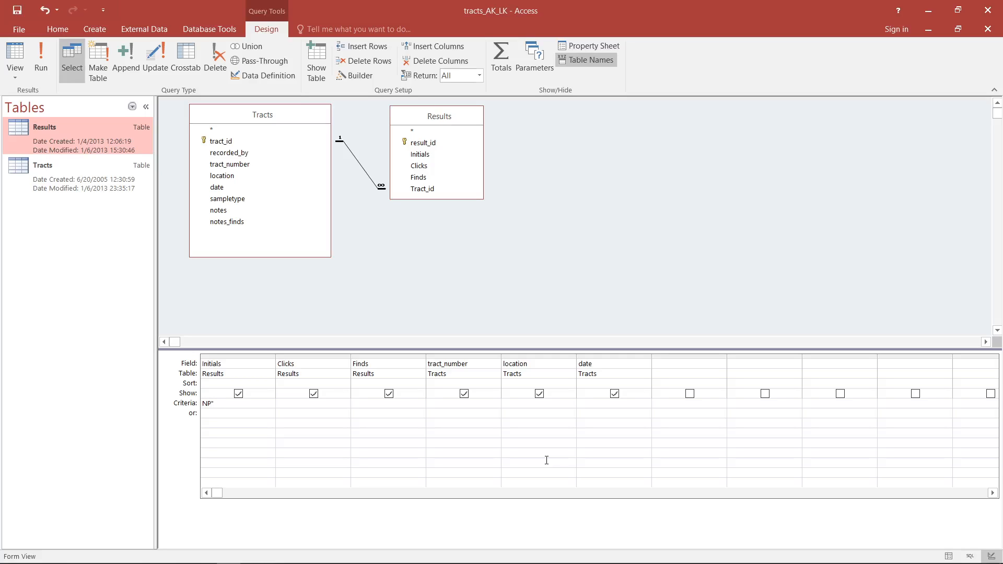
type("NP\"")
key("Tab")
left_click(14, 55)
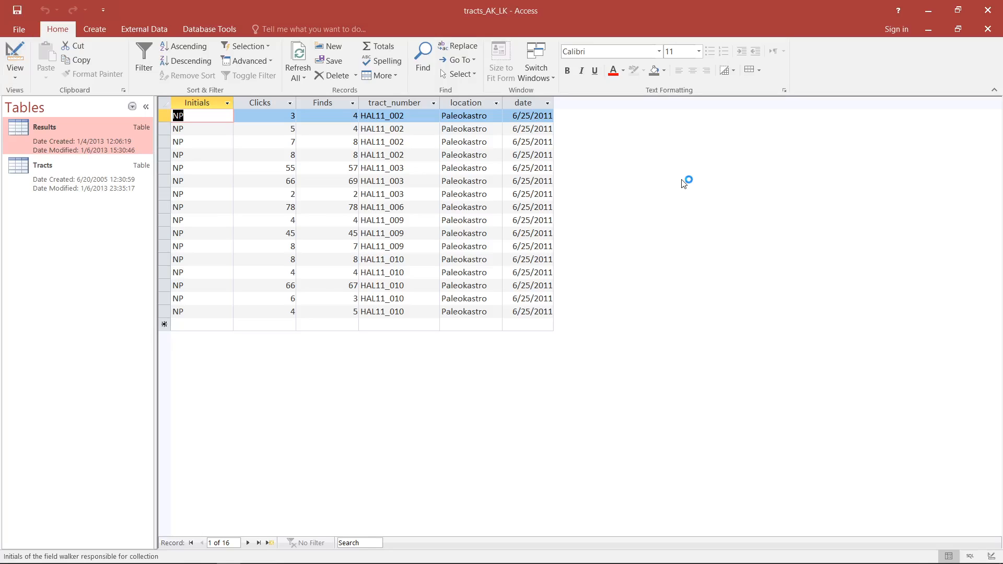
- Examine how tract_id in Tracts links to Tract_id in Results, and highlight the HAL11_002 rows in the query results
left_click(194, 114)
key("F2")
left_click(19, 46)
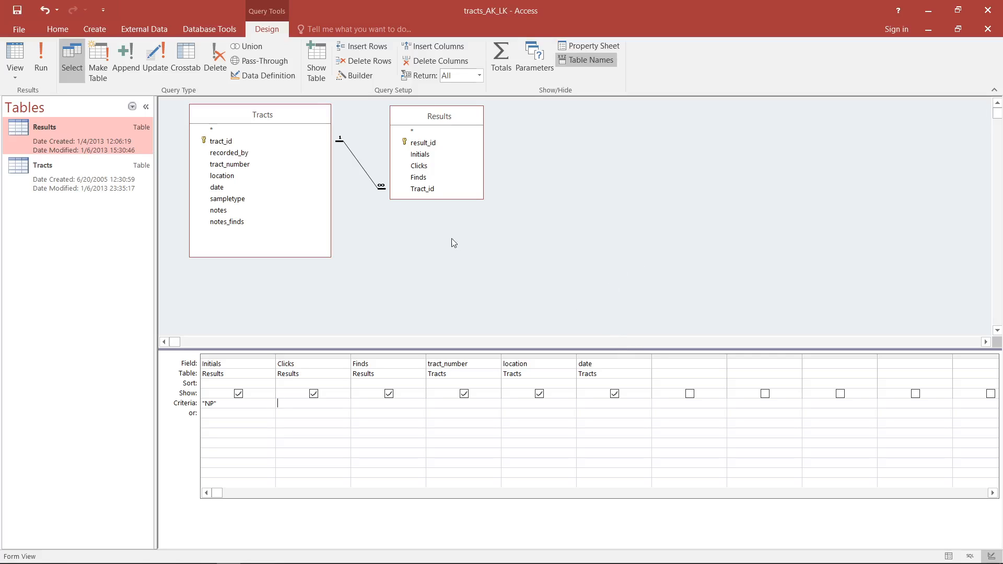
left_click(286, 142)
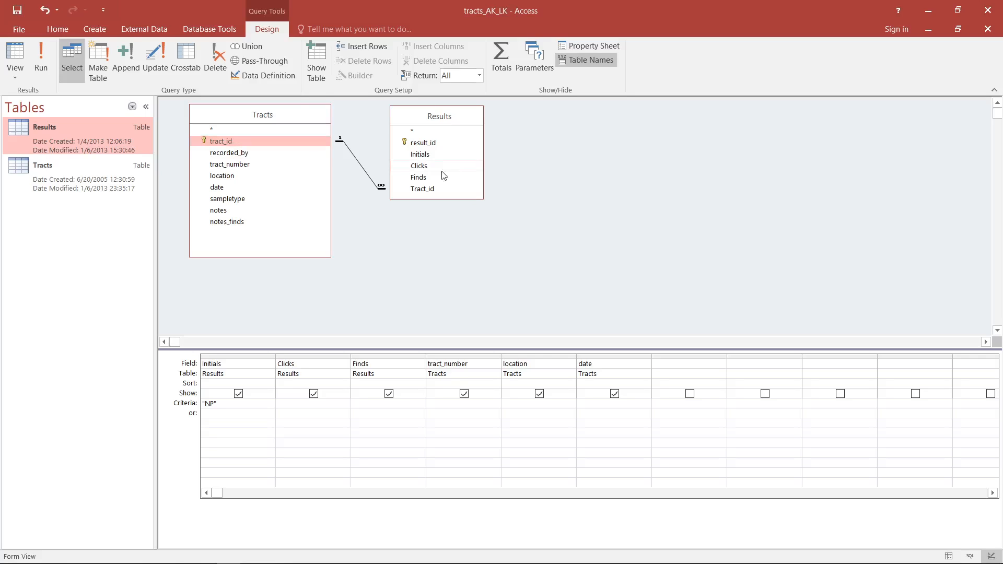
left_click(427, 190)
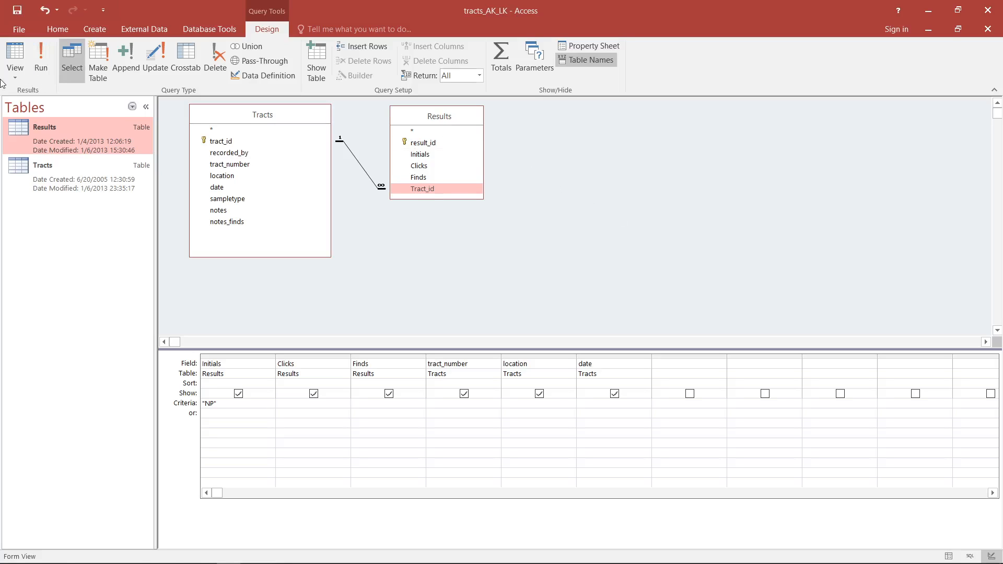
left_click(11, 57)
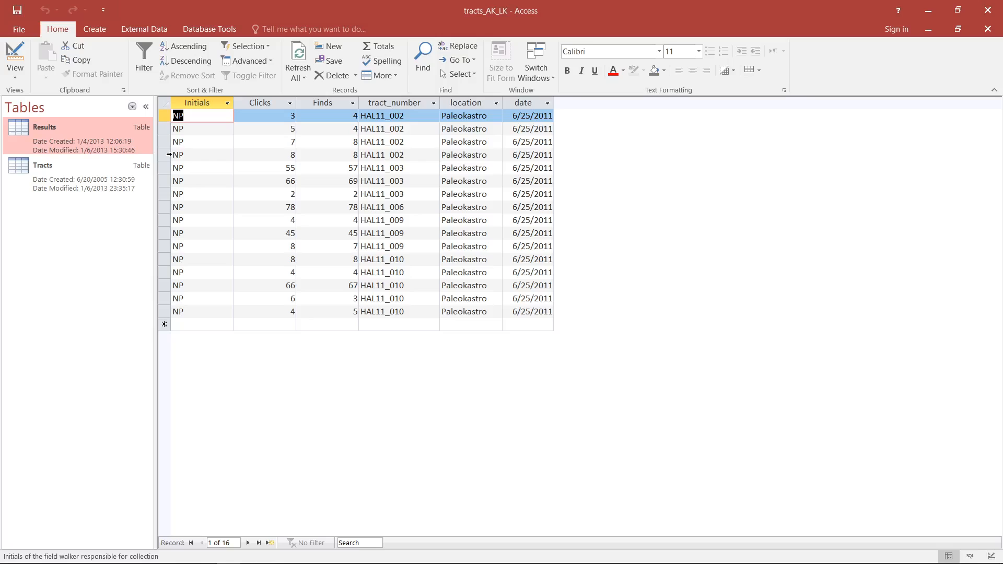
left_click_drag(167, 154, 164, 97)
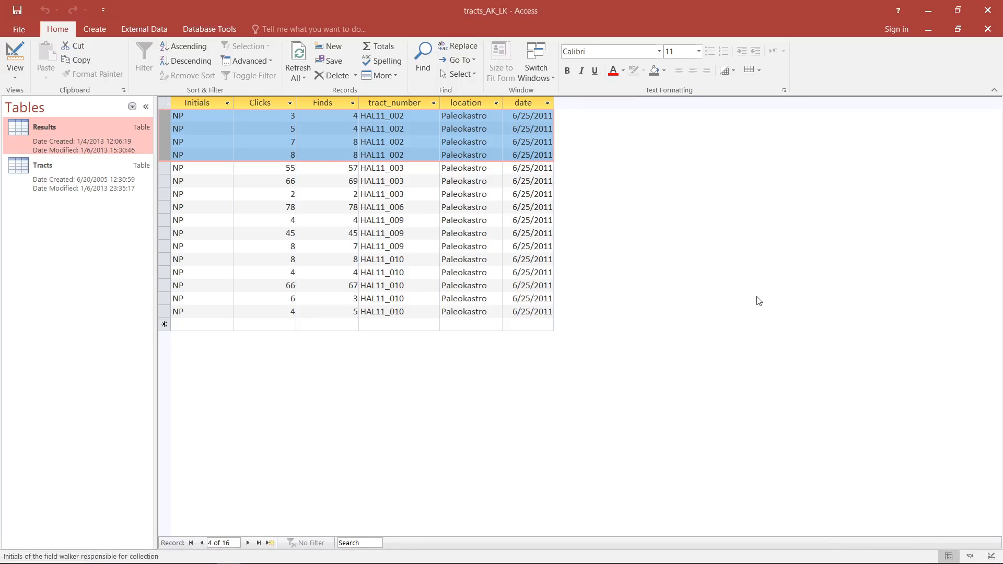
- Delete all six field columns, Initials through date, from the query design
left_click(15, 52)
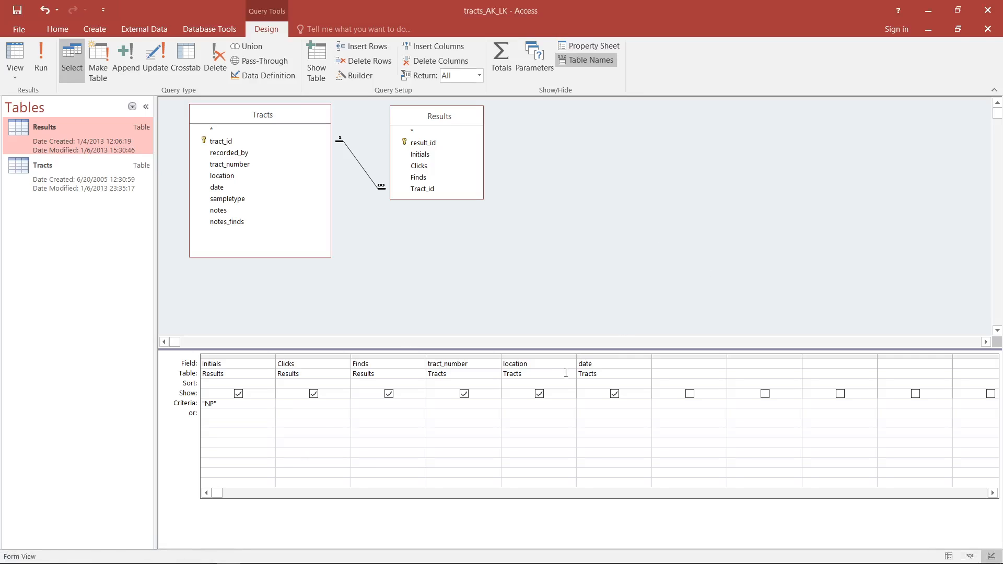
left_click_drag(604, 357, 203, 356)
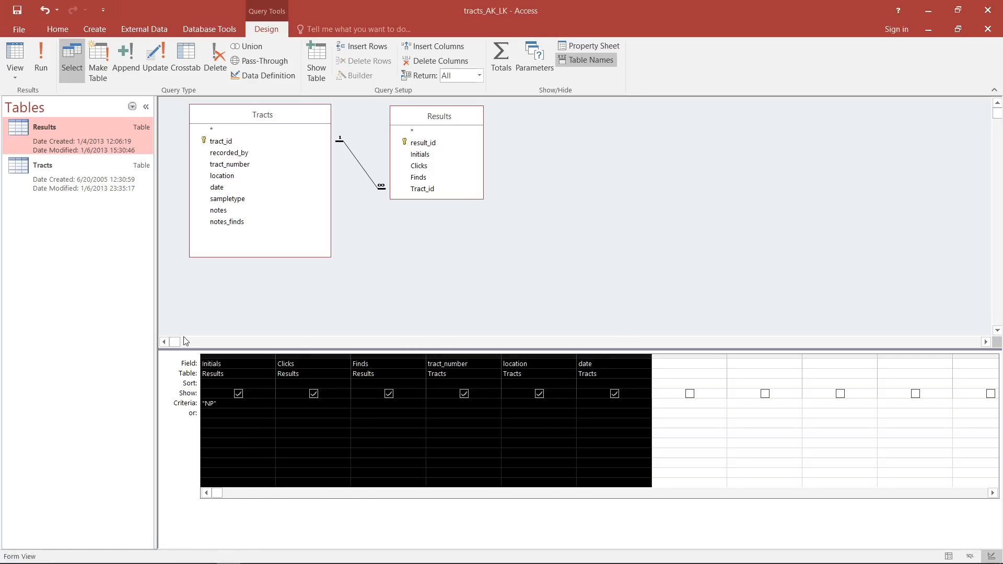
key("Delete")
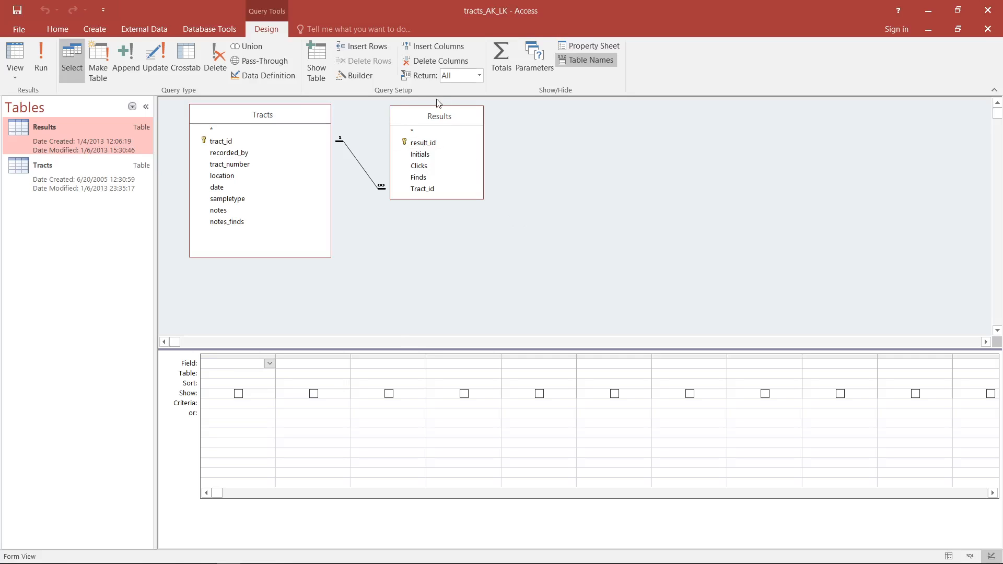
- Add recorded_by, tract_number, location and sampletype from the Tracts table and Clicks from the Results table to the query
left_click(234, 155)
double_click(235, 155)
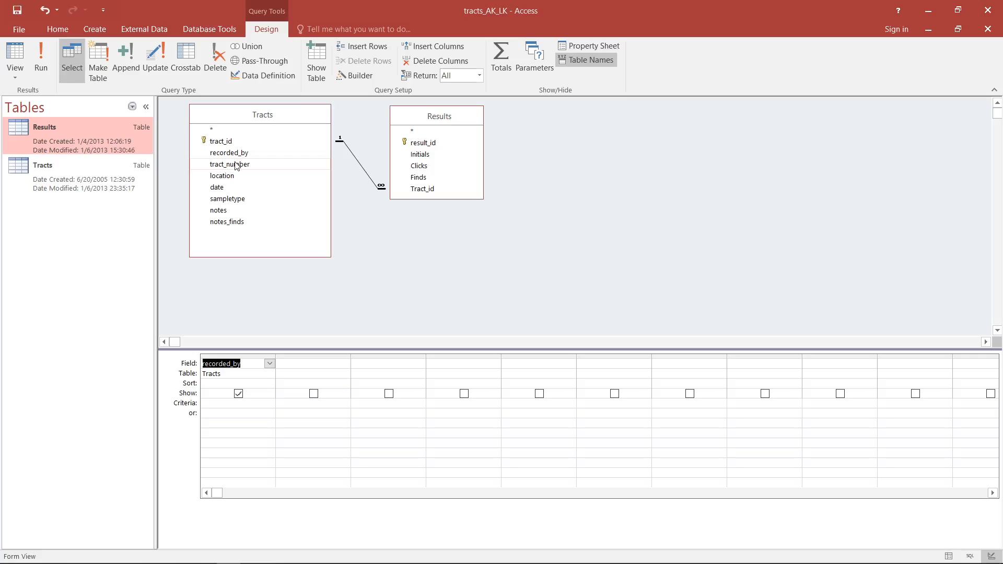
left_click(235, 165)
left_click_drag(233, 166, 302, 369)
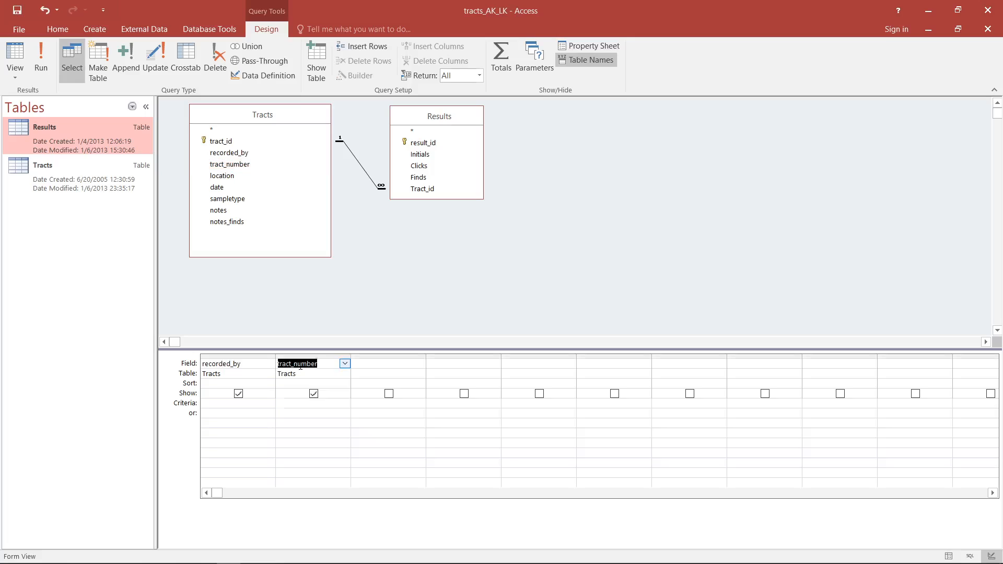
left_click(240, 179)
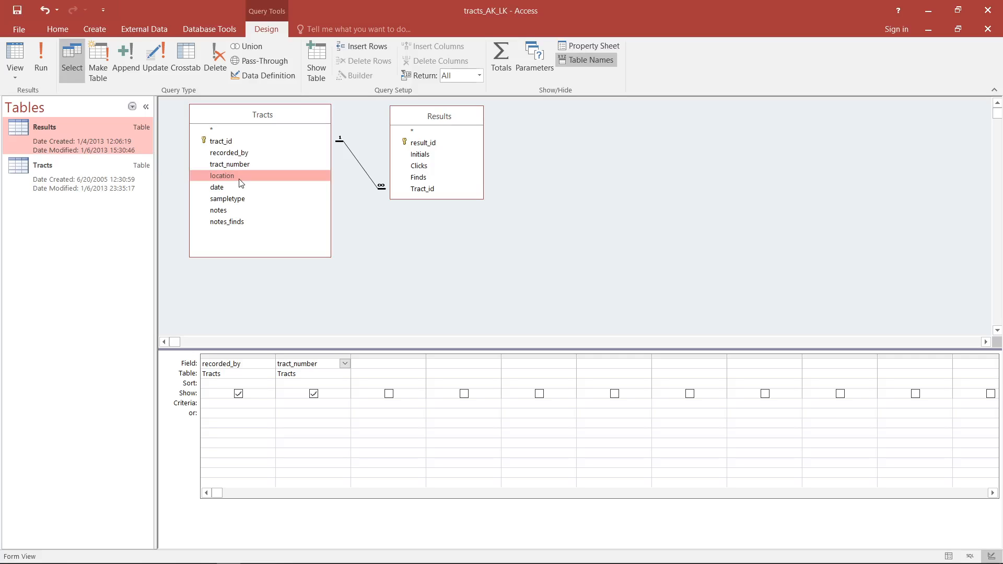
left_click_drag(242, 177, 365, 366)
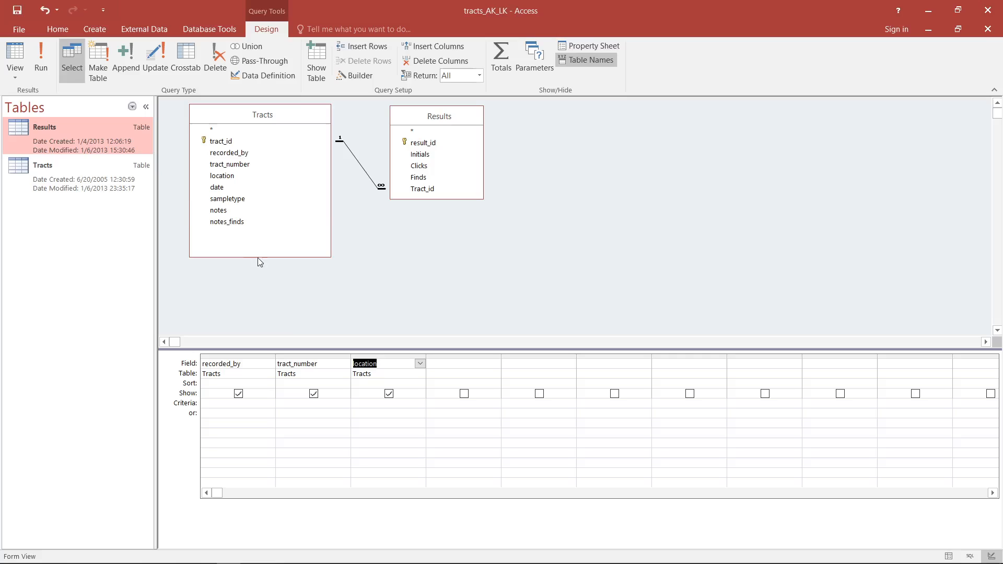
left_click_drag(227, 204, 460, 384)
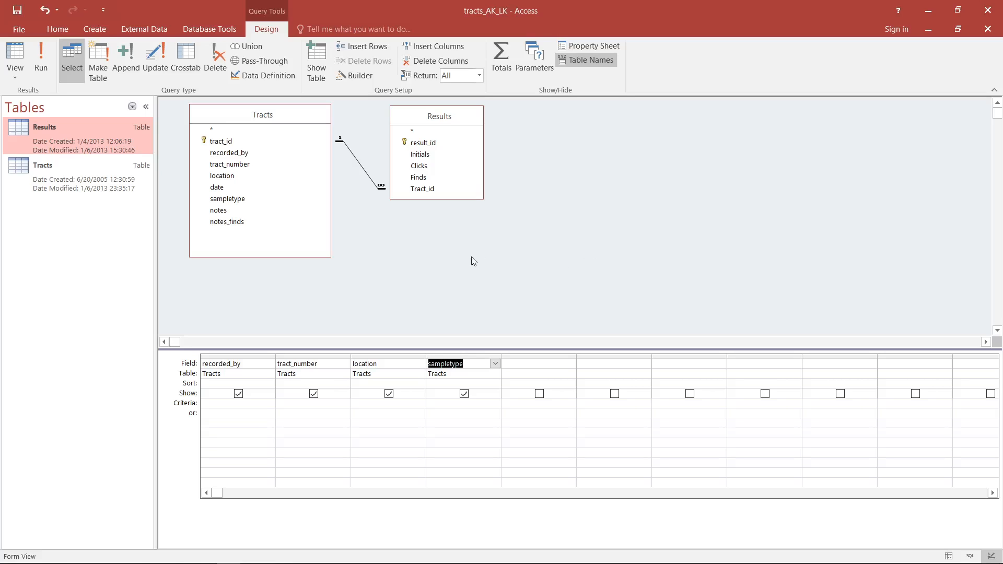
left_click(423, 166)
left_click_drag(424, 166, 544, 366)
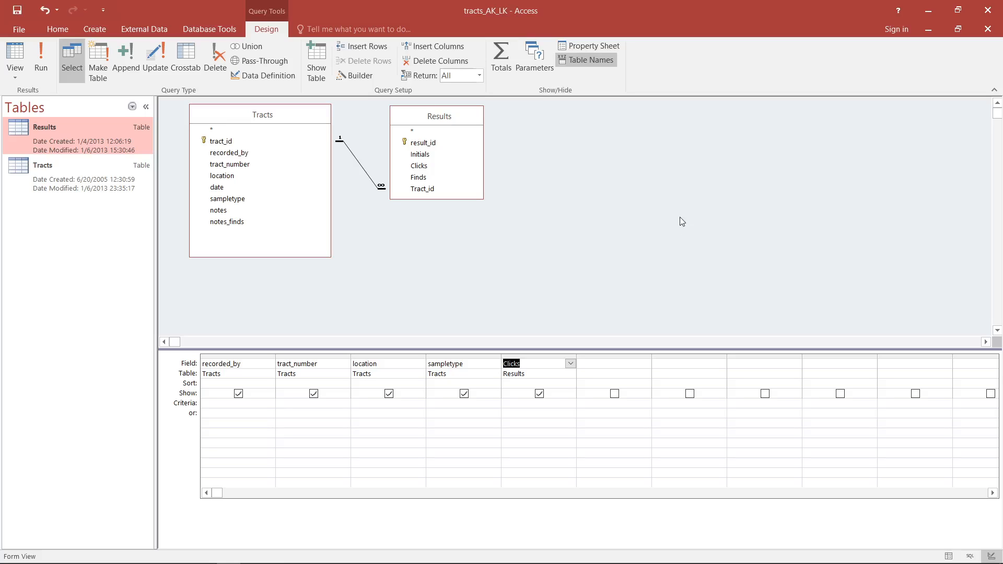
- Filter the query to the sampletype transect and view all of the resulting records
left_click(445, 403)
type("transect")
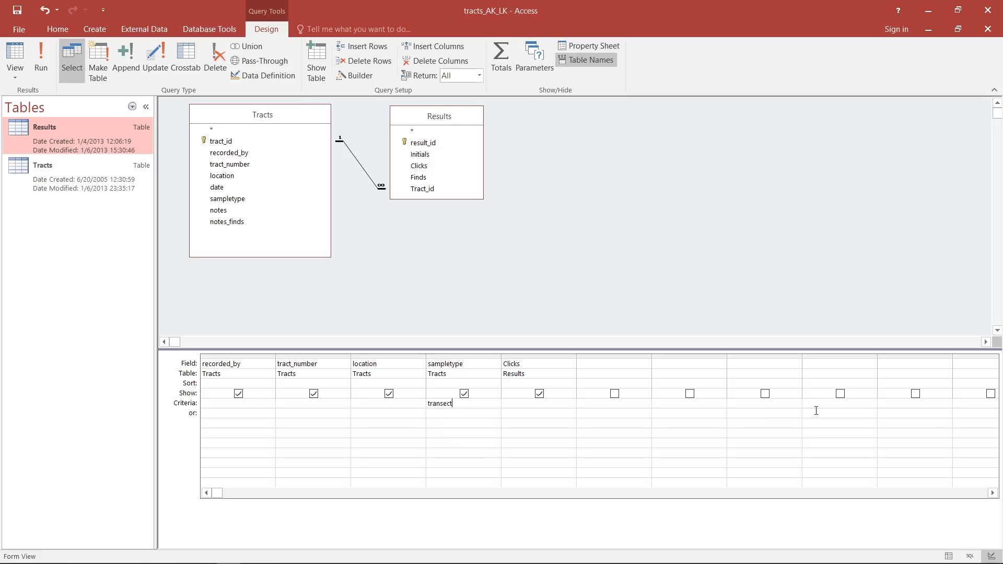
key("Tab")
left_click(15, 53)
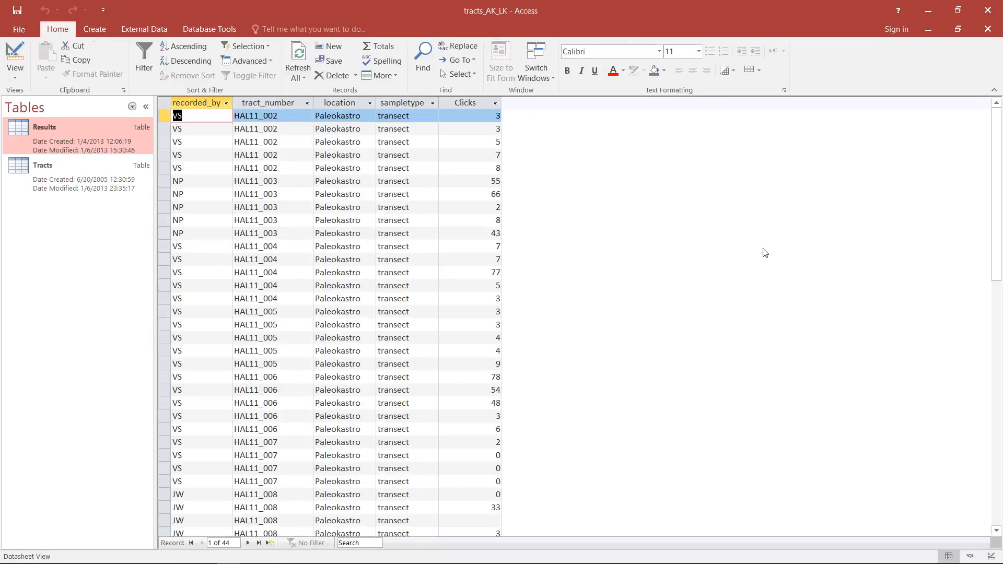
scroll(765, 253, "down", 7)
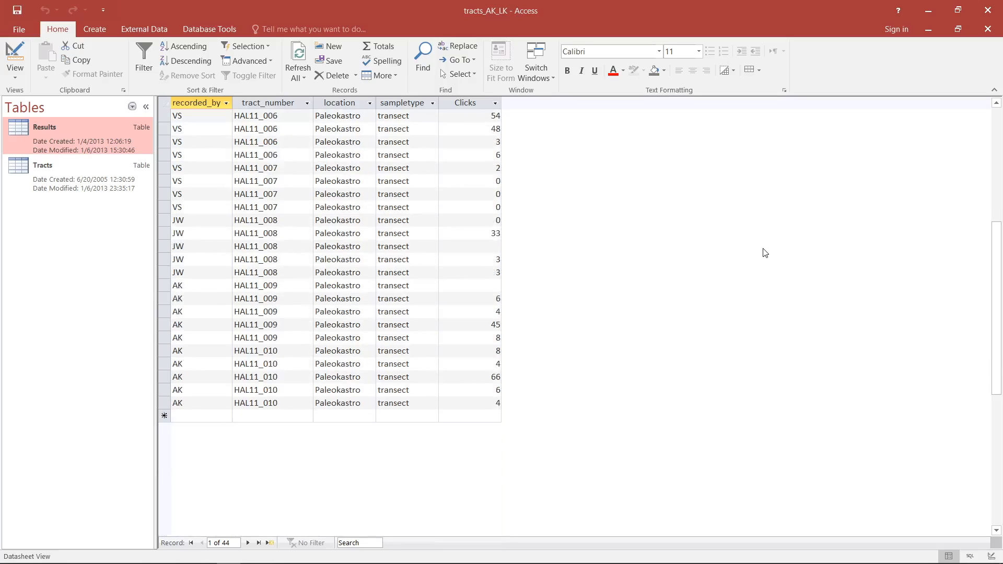
scroll(765, 253, "up", 7)
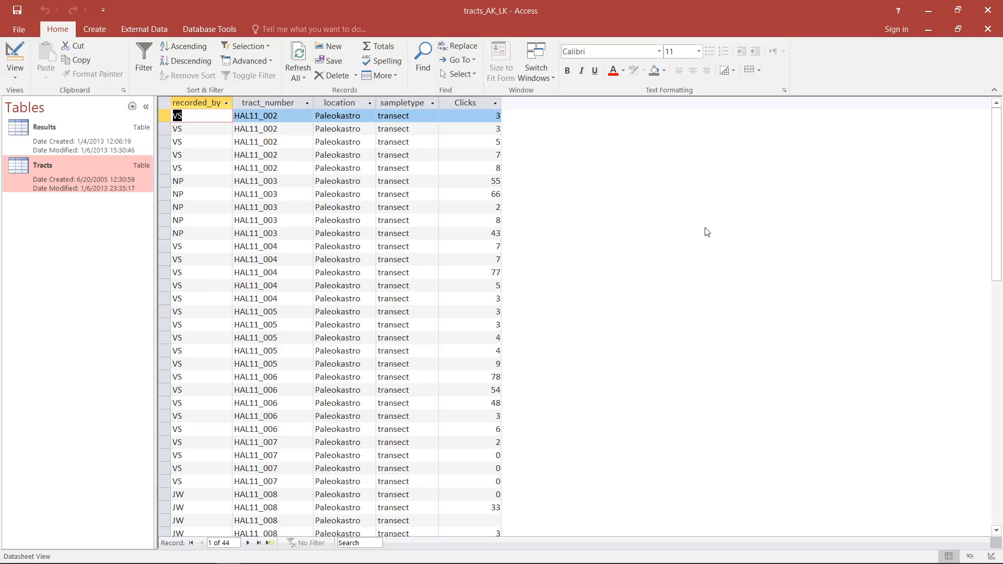
- Open the Tracts and Results tables and examine which tract identifiers have matching records in Results
left_click(77, 166)
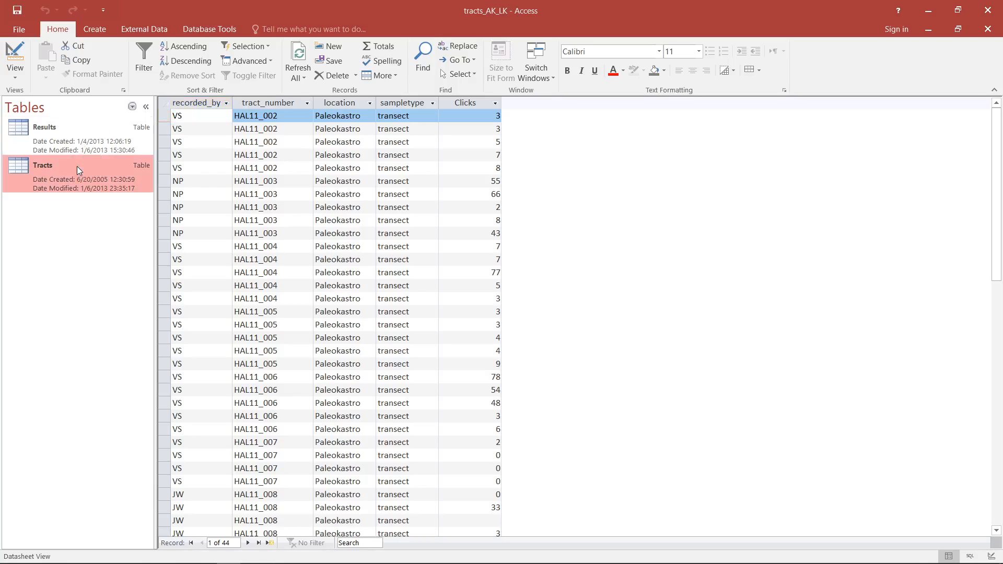
double_click(77, 166)
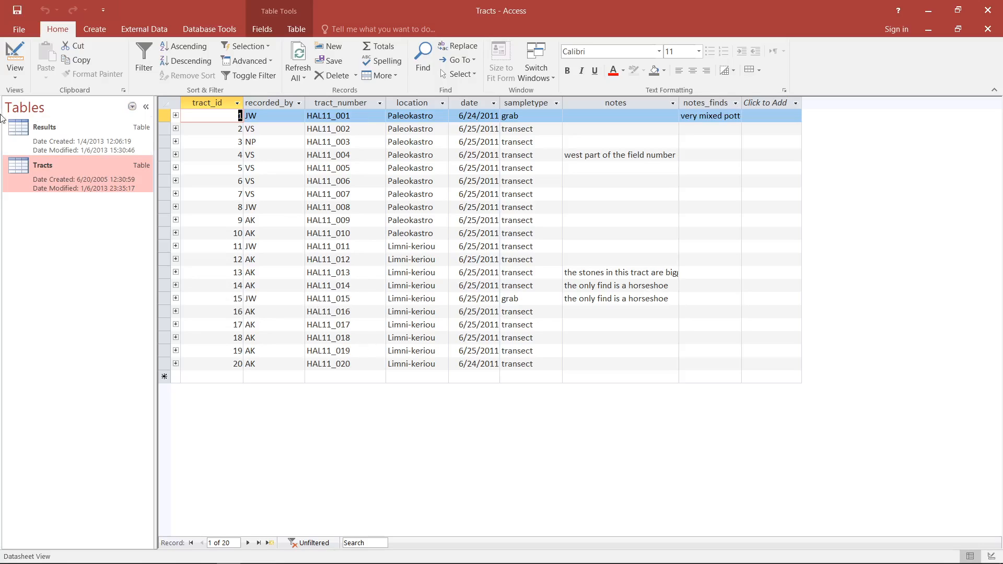
double_click(72, 140)
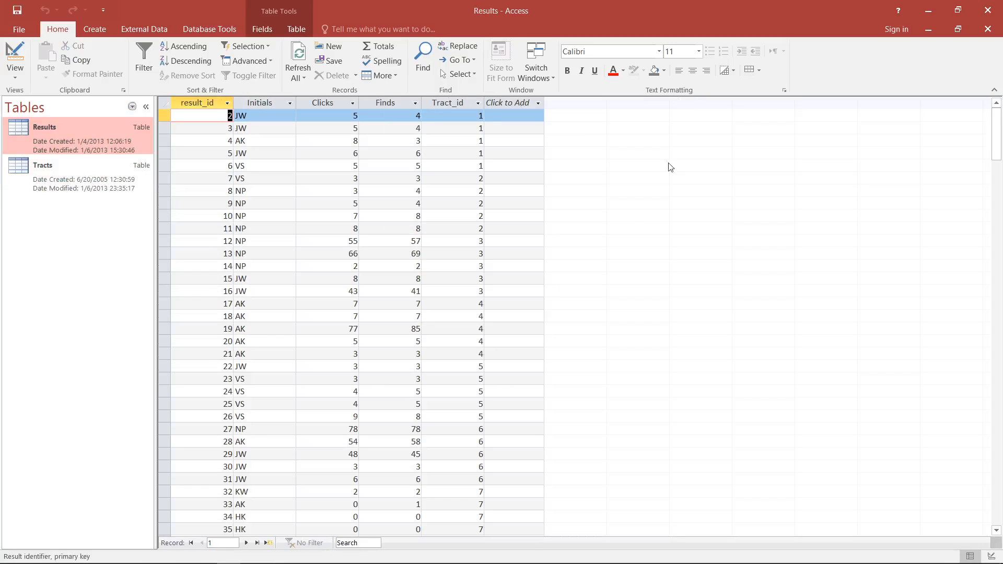
left_click(442, 116)
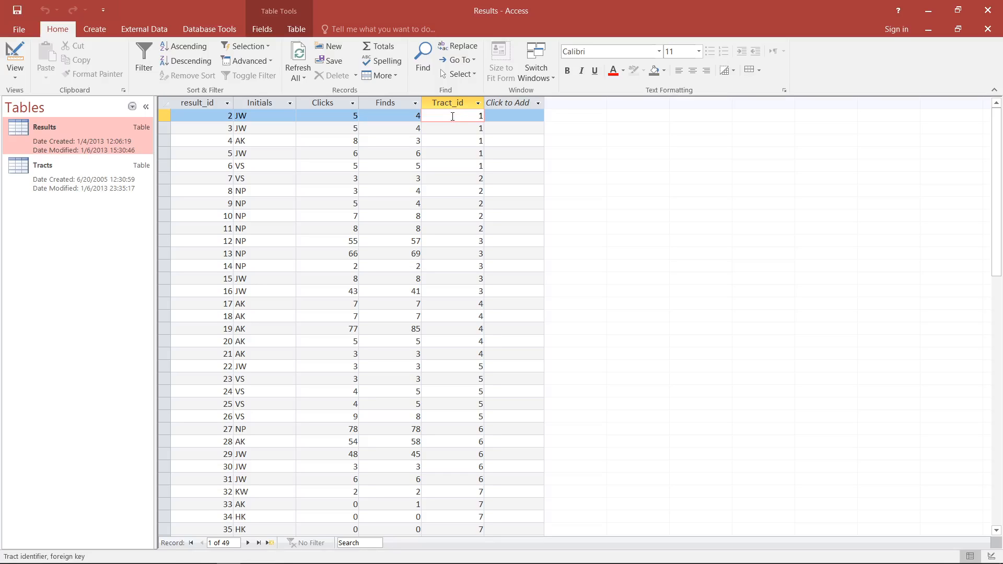
scroll(453, 116, "down", 7)
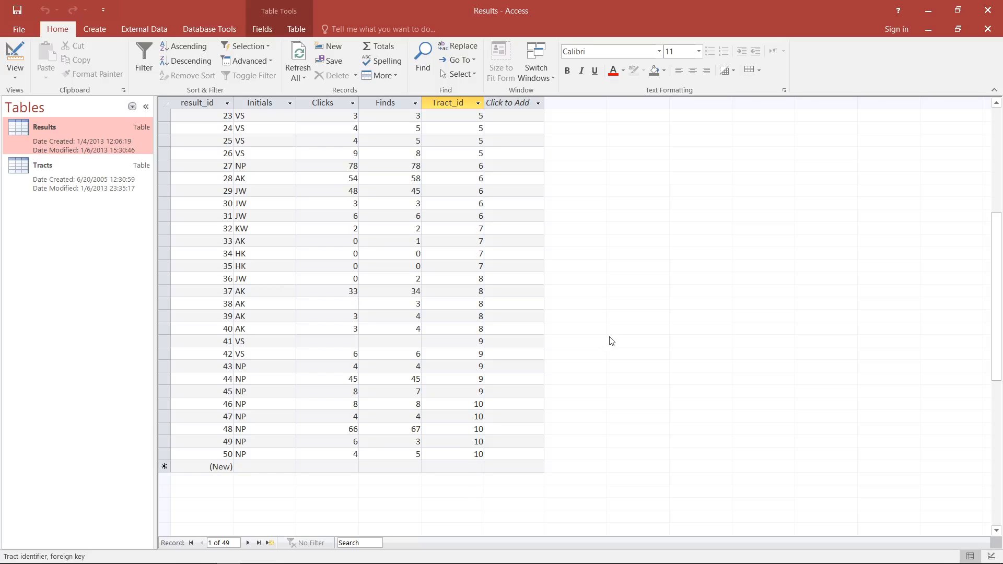
scroll(655, 340, "up", 7)
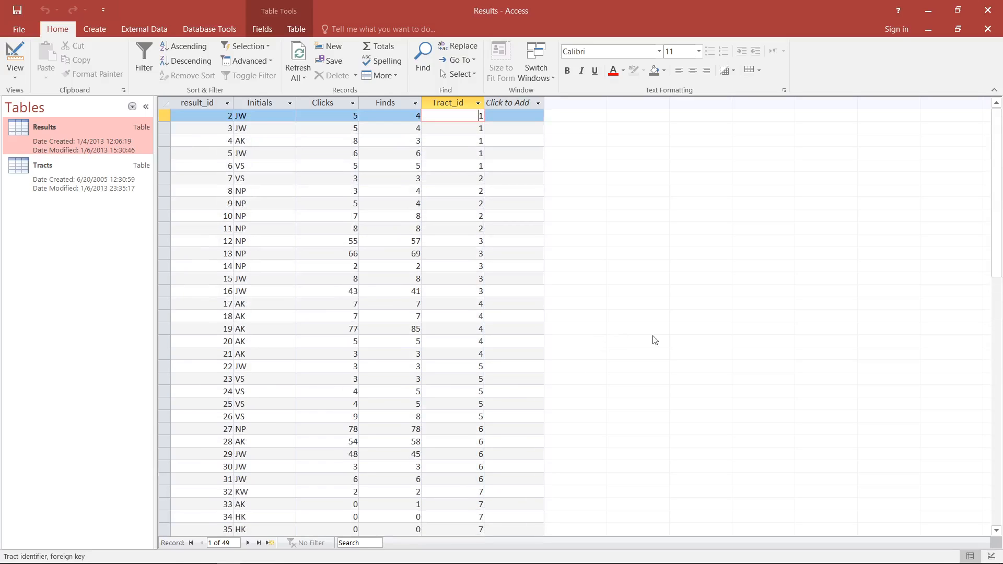
scroll(657, 340, "down", 6)
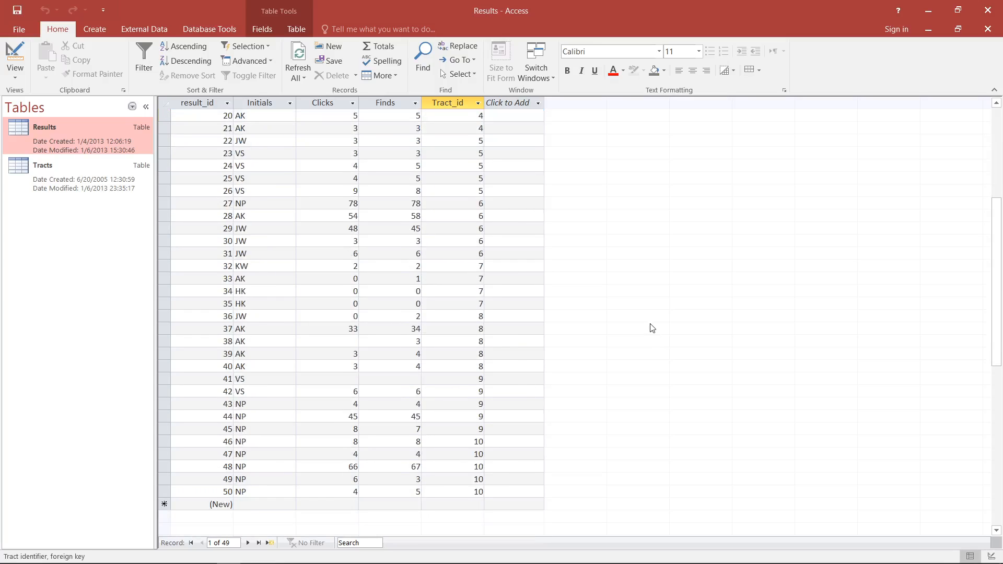
scroll(652, 328, "up", 6)
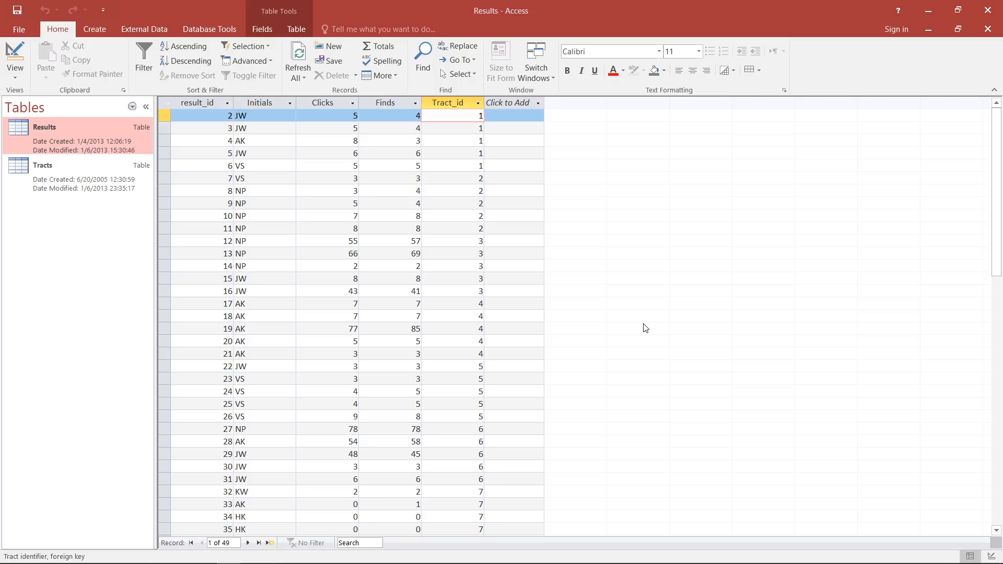
- Check the Tracts table's records against the tracts_AK_LK query results, through to the last record
double_click(91, 167)
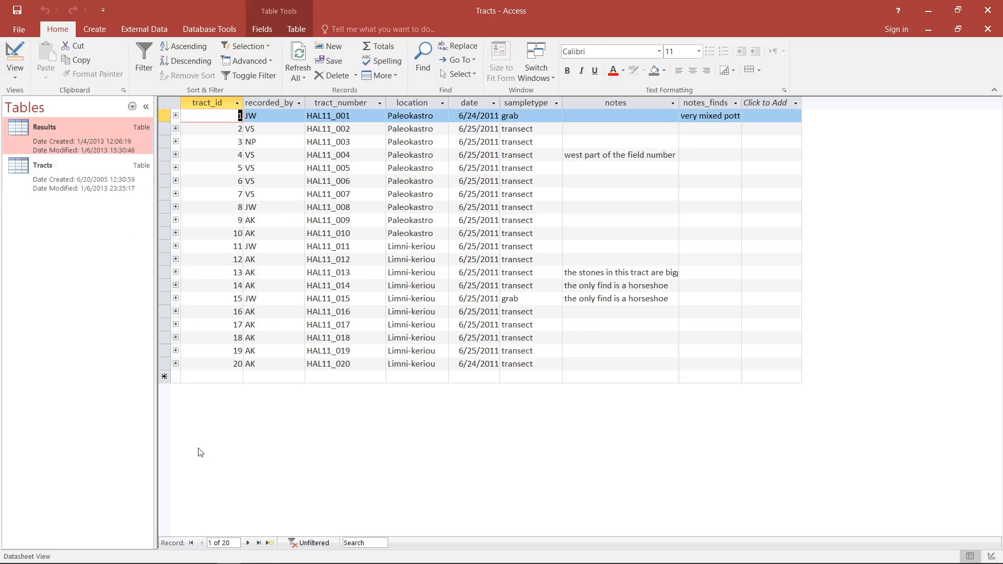
left_click(928, 30)
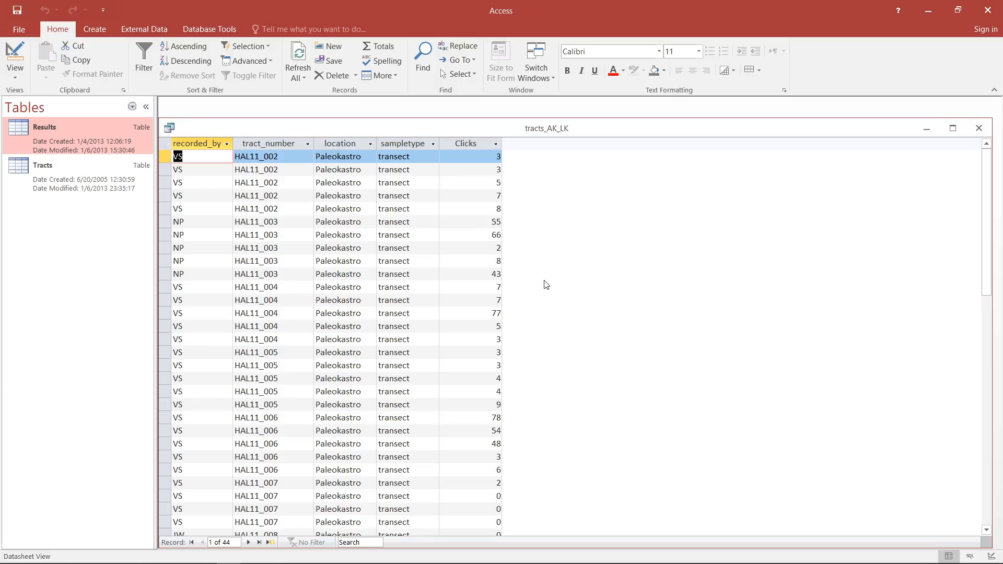
scroll(556, 283, "down", 8)
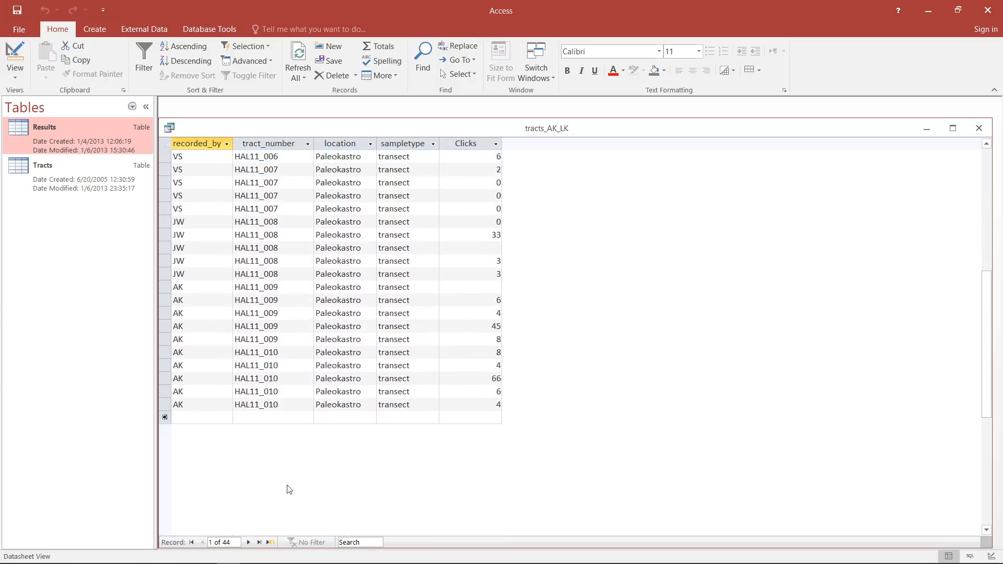
- Review the tracts_AK_LK query results and select the five records of tract HAL11_002
scroll(259, 402, "up", 8)
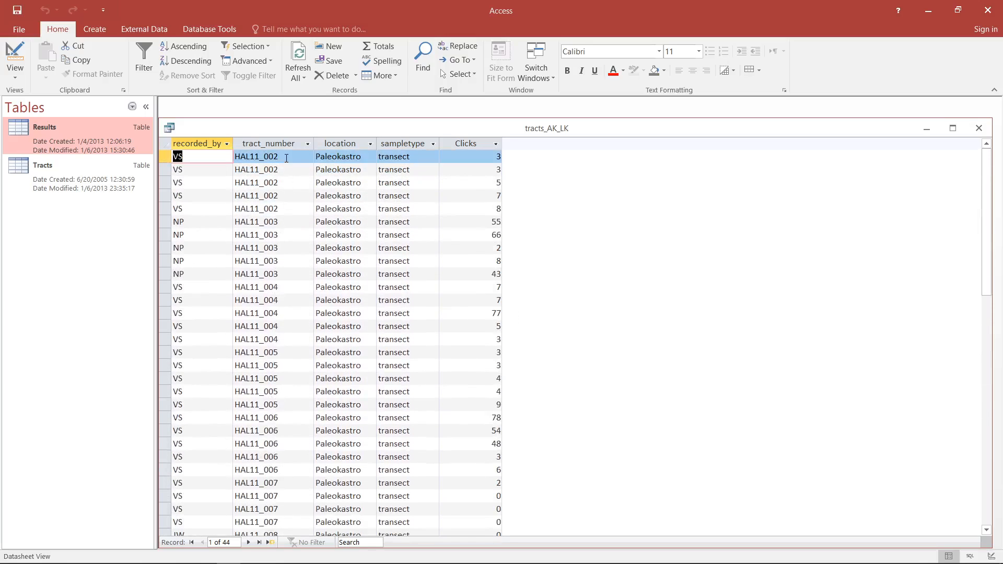
scroll(281, 155, "down", 5)
scroll(281, 159, "up", 5)
scroll(280, 164, "down", 6)
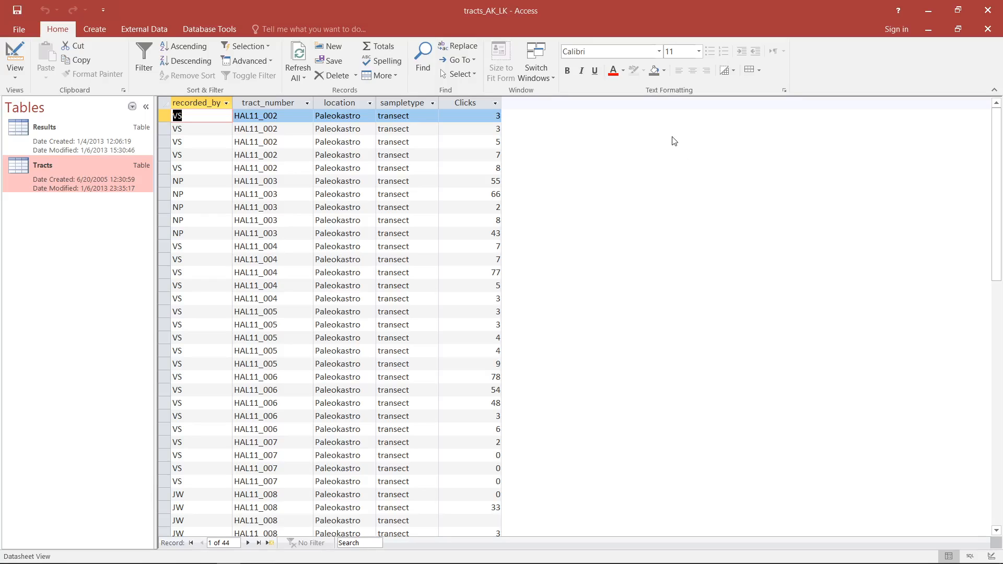
left_click(165, 169)
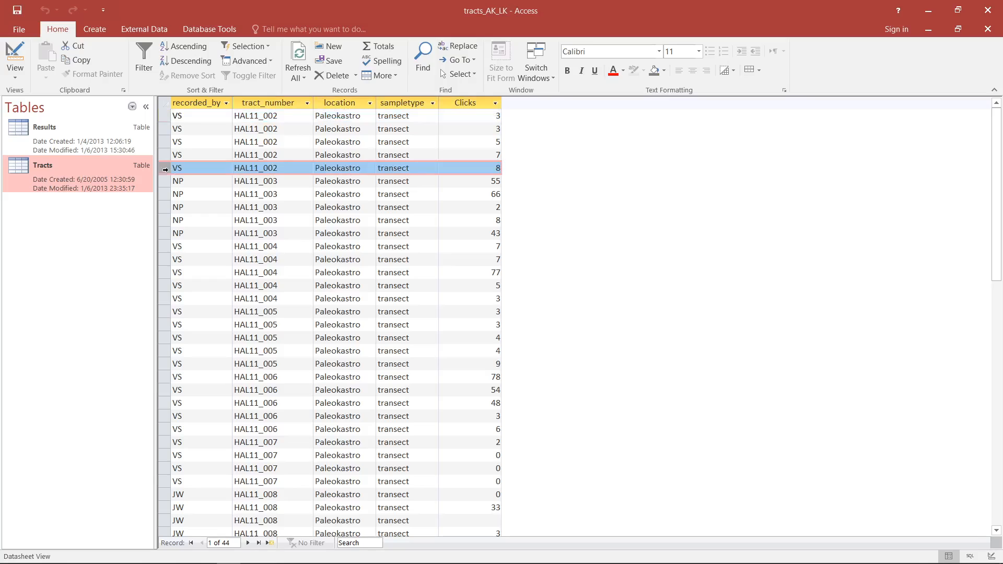
left_click_drag(165, 170, 166, 116)
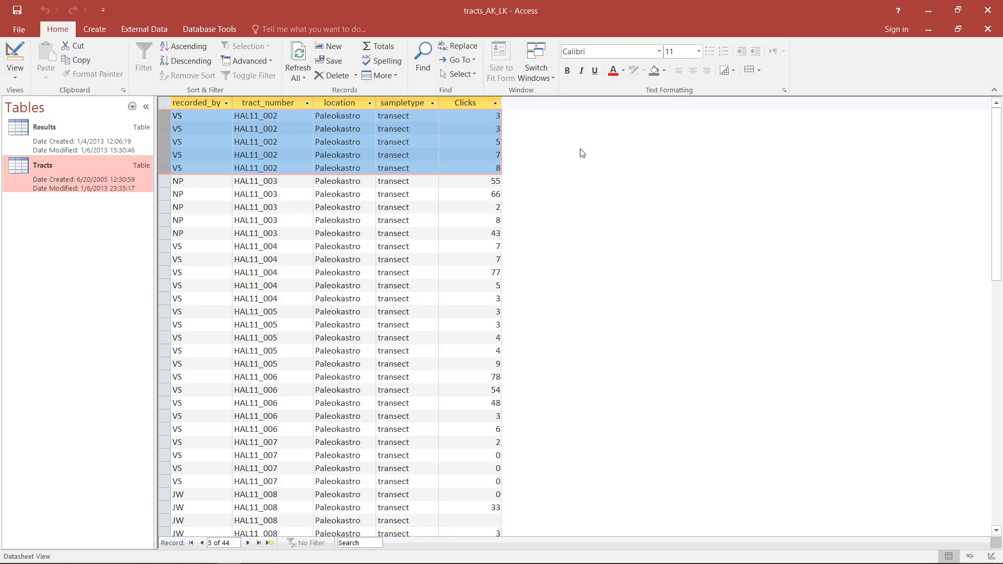
- In the query design, set the join to include all records from Tracts and only the matching records from Results
key("Caps_Lock")
left_click(15, 58)
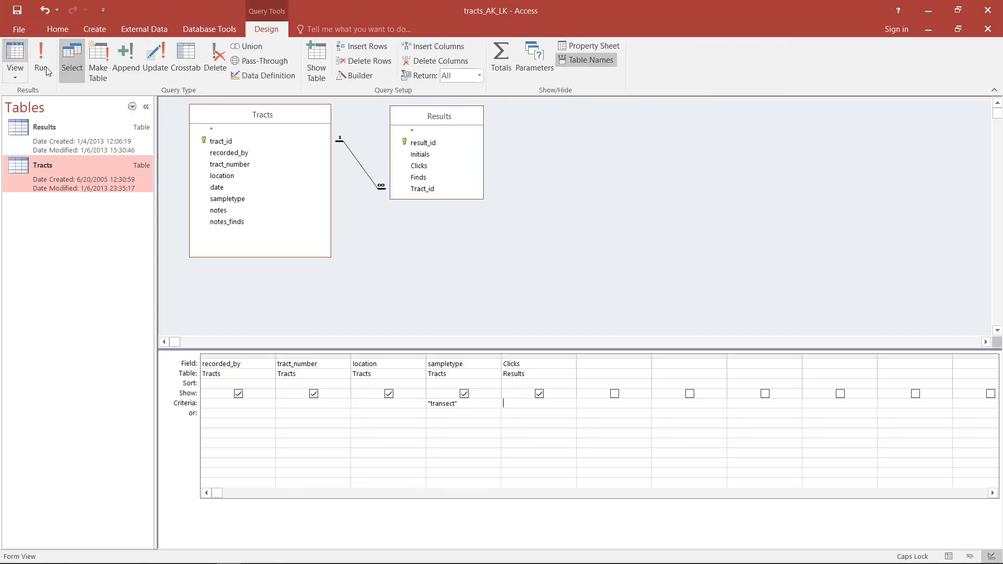
double_click(357, 162)
left_click_drag(491, 150, 716, 141)
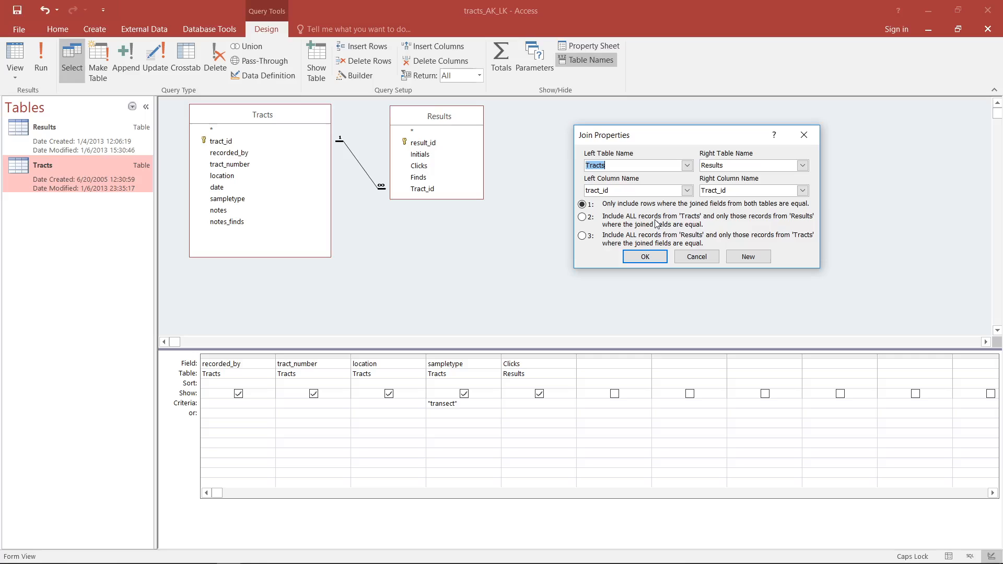
left_click(584, 218)
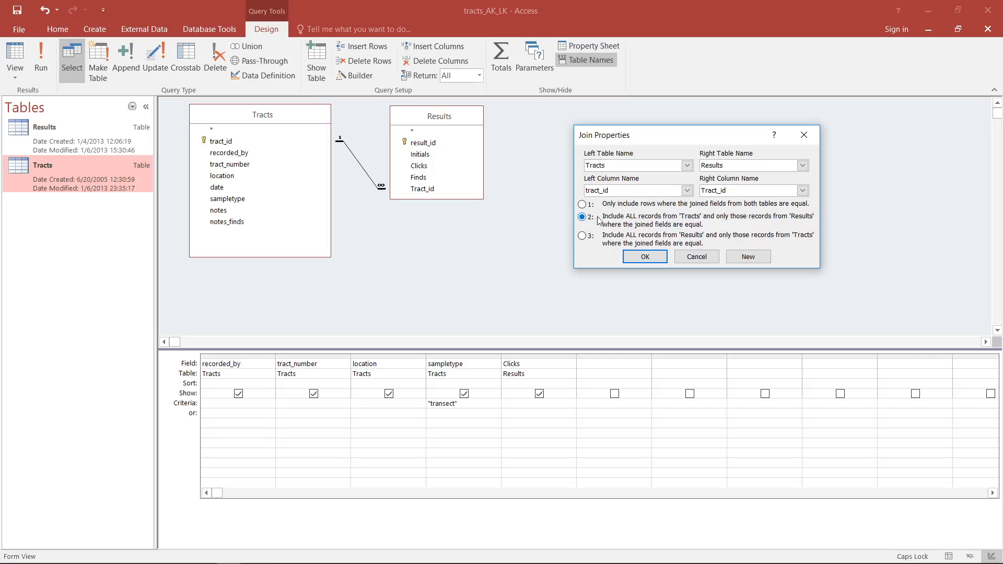
left_click(642, 255)
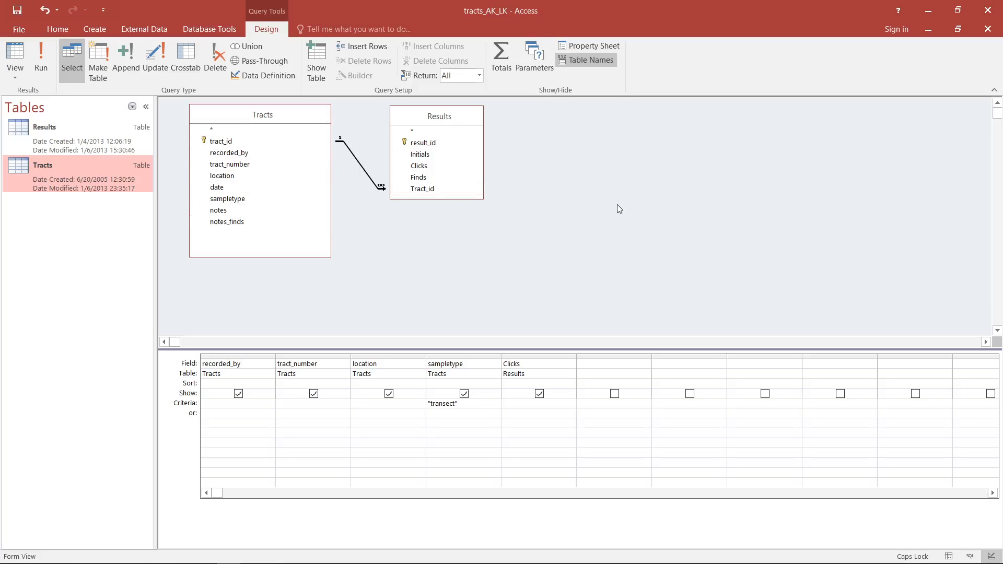
- View the query results down to the last record and inspect tracts HAL11_011 through HAL11_020 and their Clicks field
left_click(17, 58)
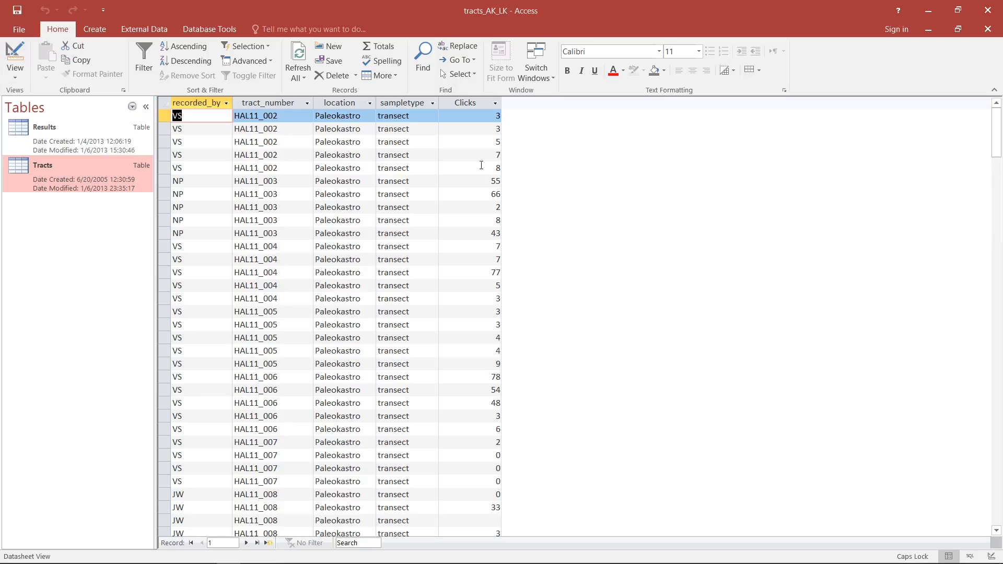
scroll(757, 225, "down", 4)
scroll(758, 225, "down", 5)
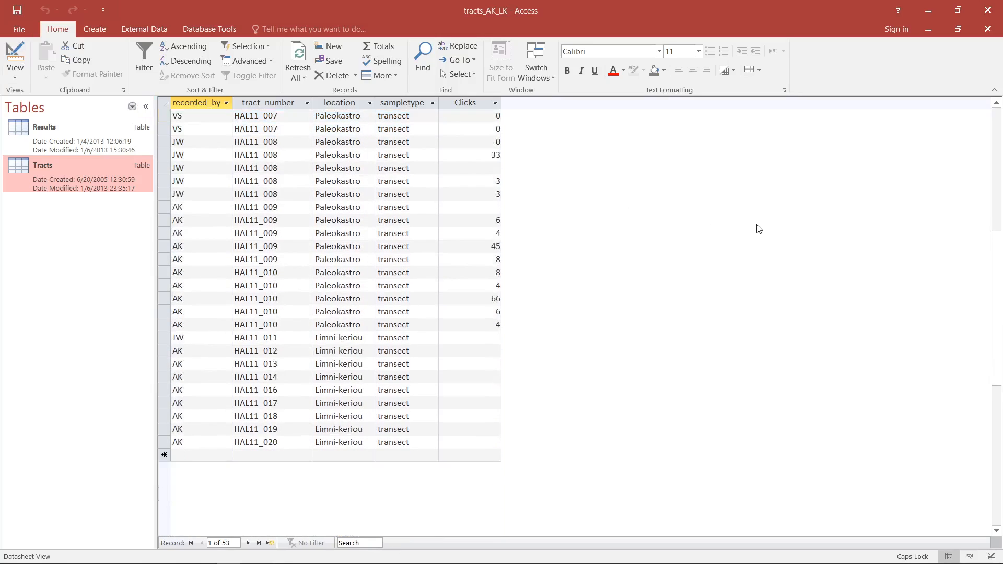
left_click_drag(165, 338, 166, 442)
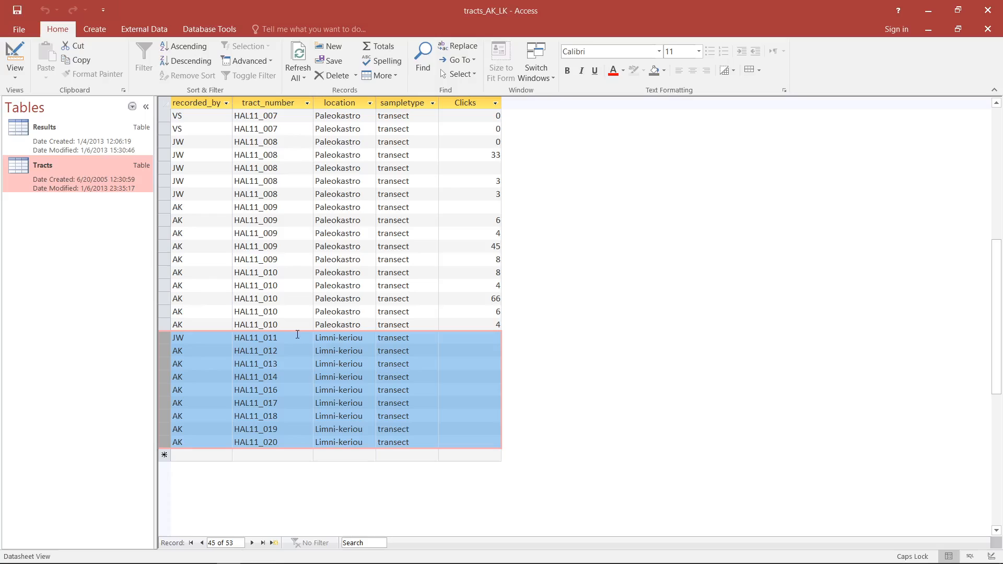
left_click(450, 339)
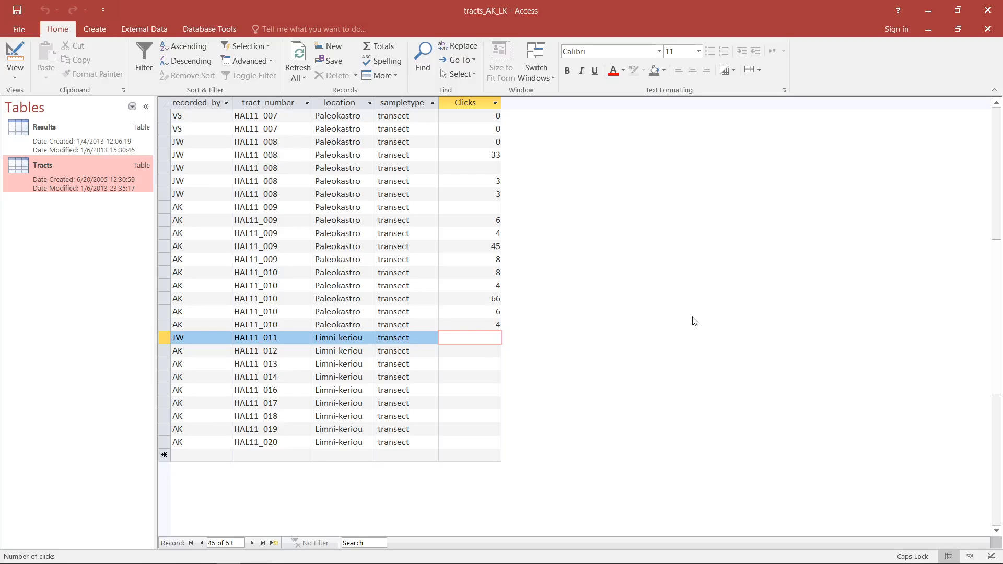
mouse_move(229, 560)
- Turn on totals in the query design and set the Clicks field's total to Sum
left_click(16, 55)
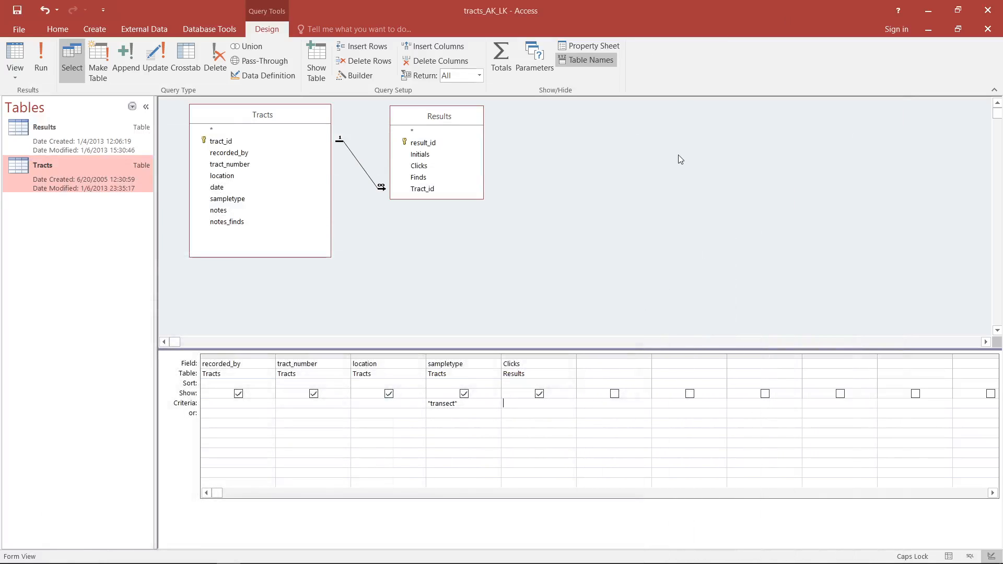
left_click(506, 62)
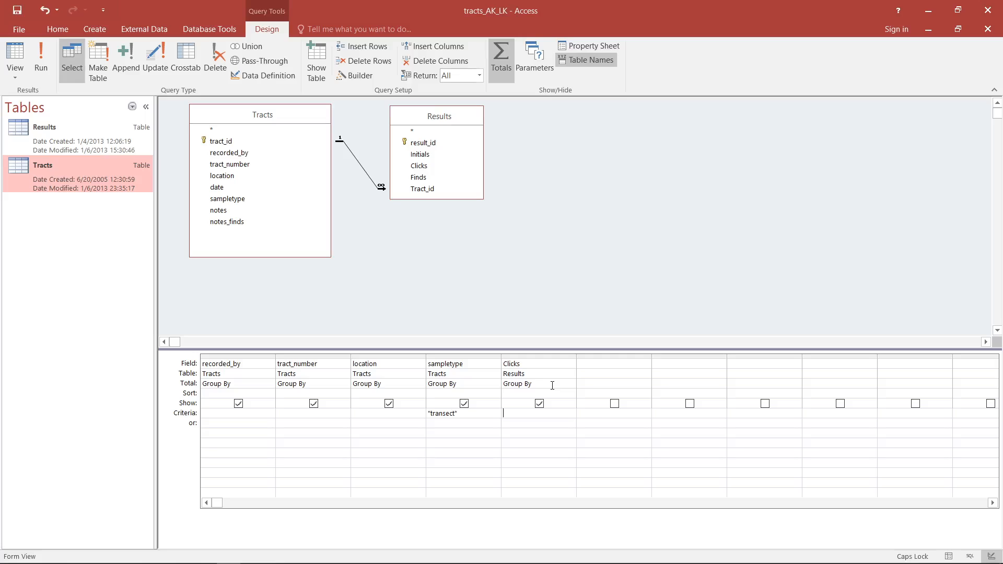
left_click(563, 383)
left_click(571, 384)
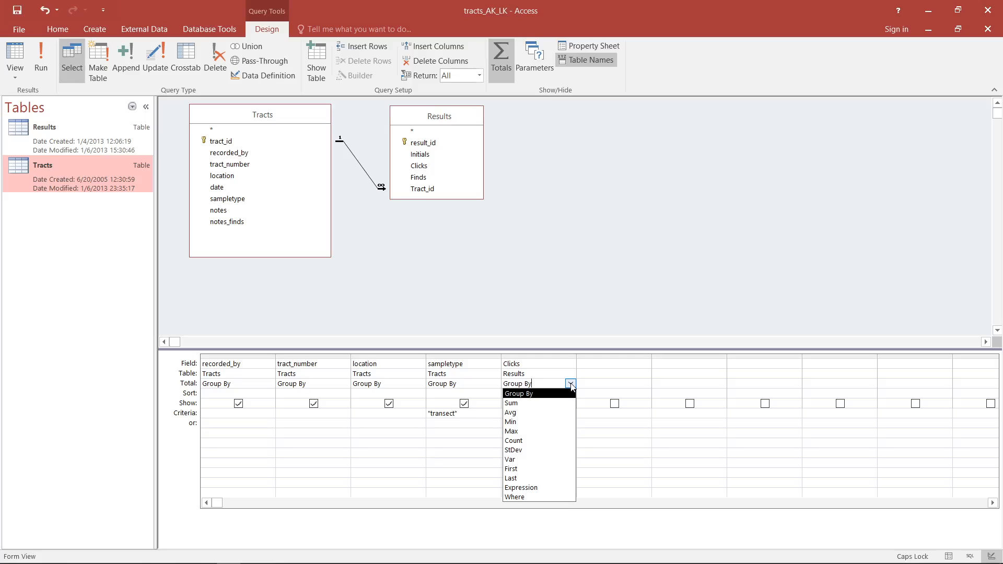
left_click(512, 403)
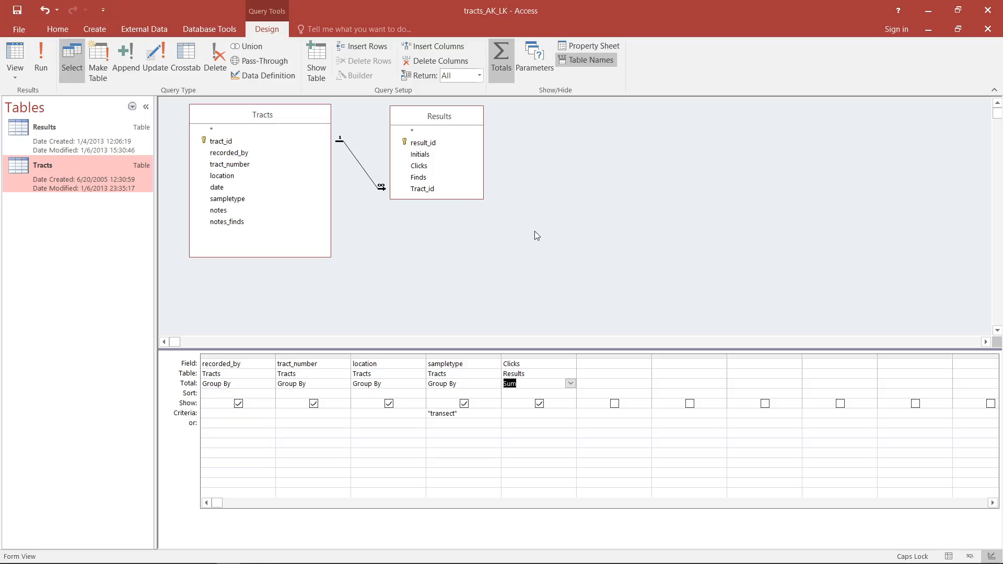
- View the totalled results and examine the grouping fields of the first record
left_click(16, 53)
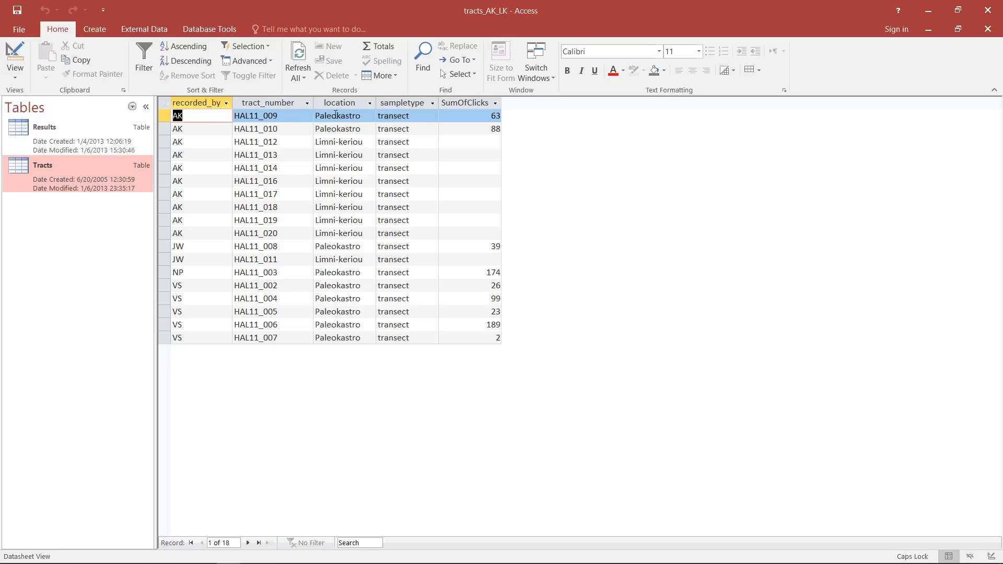
left_click(299, 116)
left_click(345, 116)
left_click(404, 115)
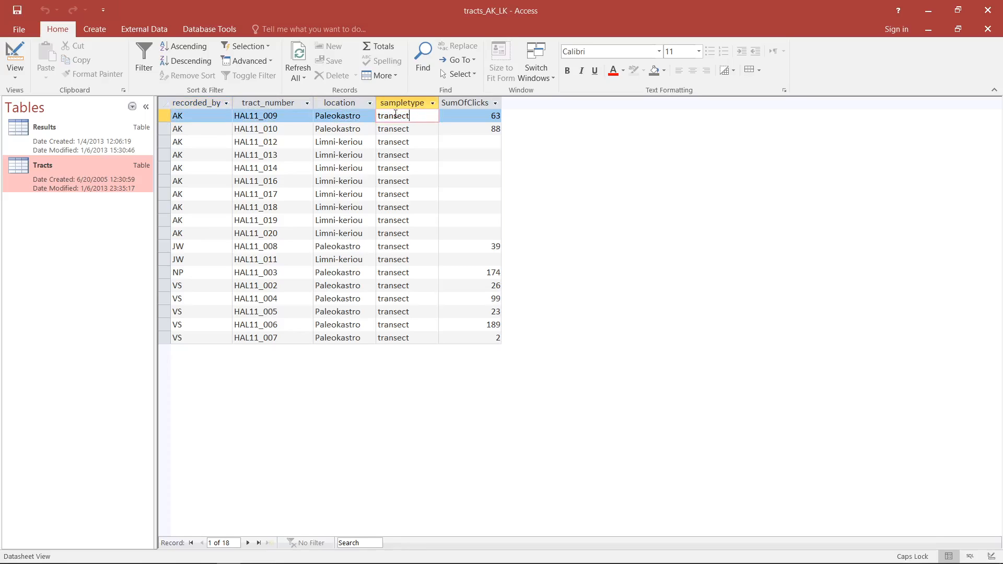
left_click(206, 115)
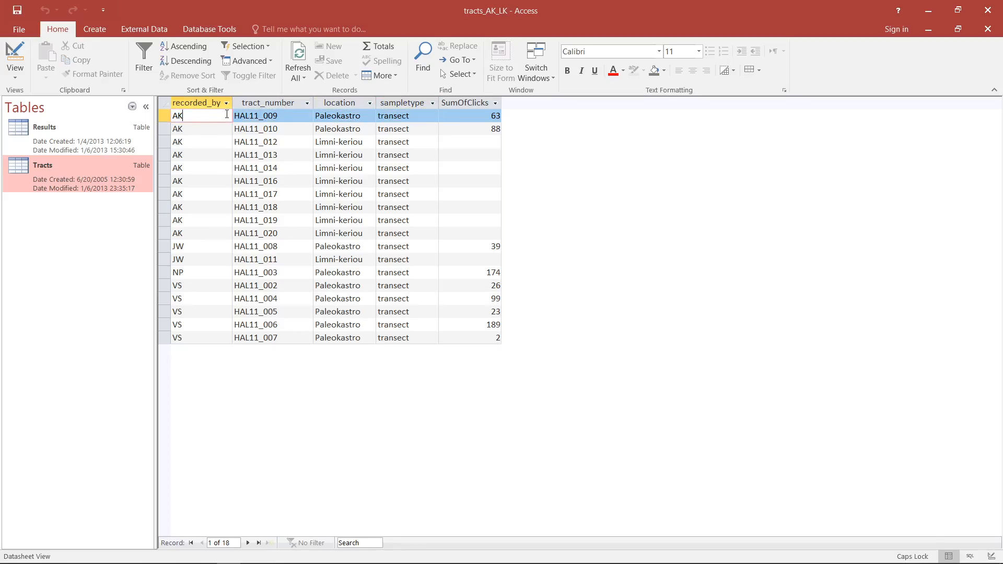
left_click(284, 117)
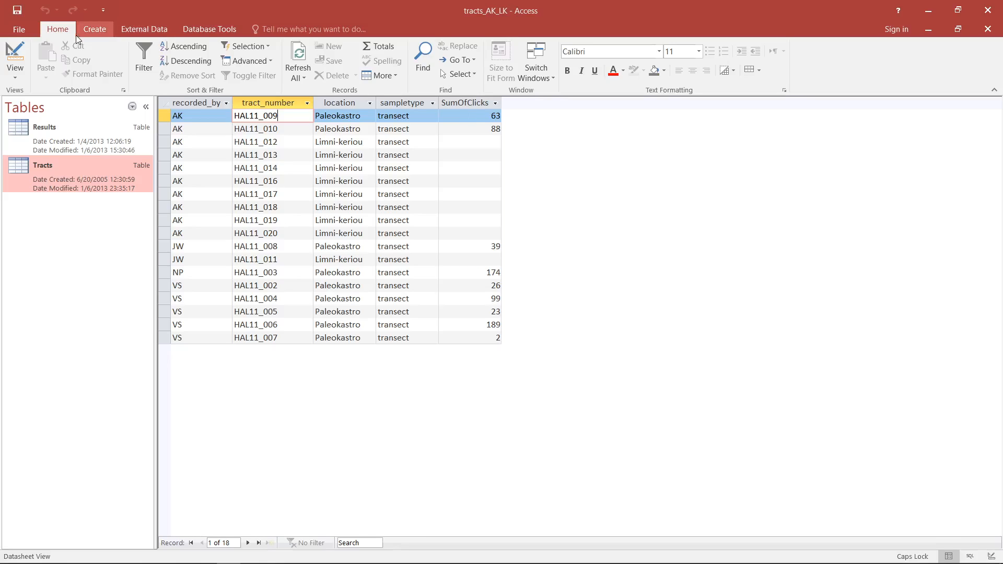
- Return to the query design and remove the Results table from it
left_click(23, 49)
left_click(571, 384)
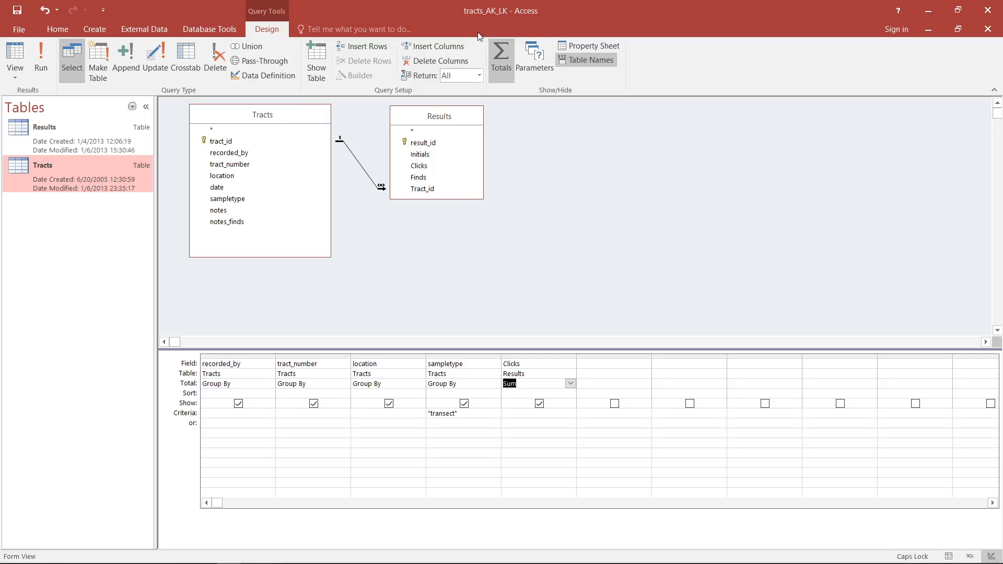
left_click(425, 117)
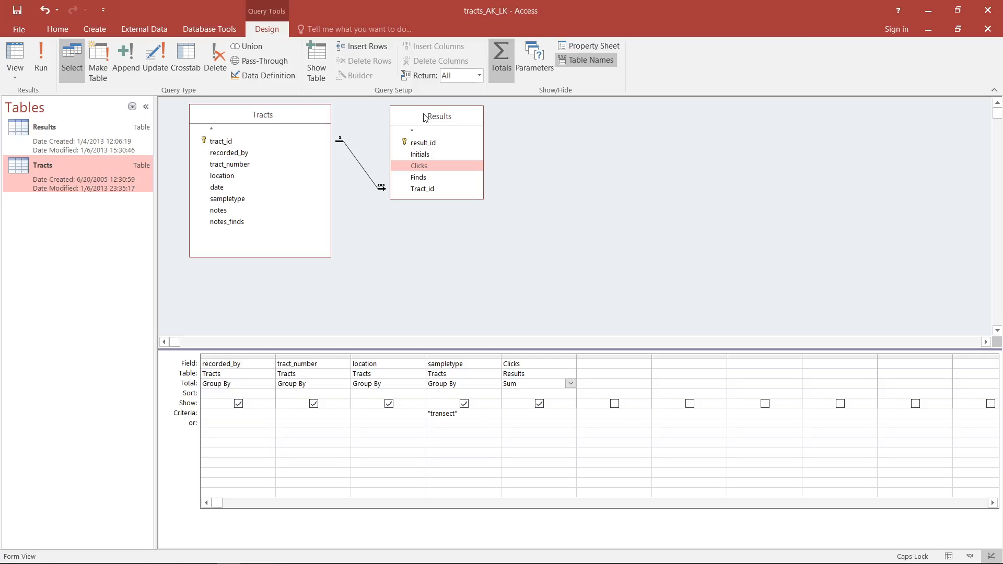
left_click_drag(424, 117, 436, 126)
key("Delete")
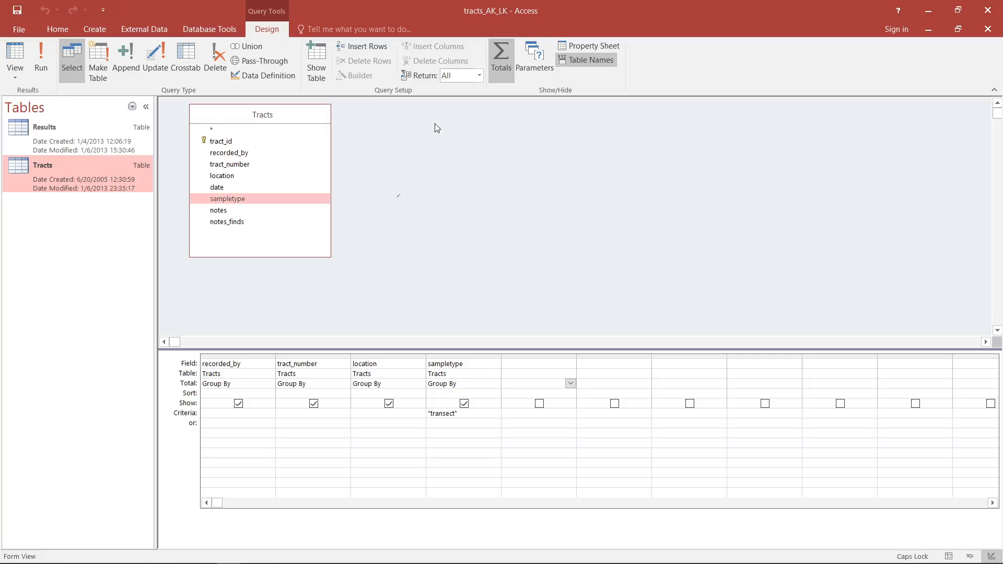
- Delete the recorded_by and tract_number columns from the query grid
left_click(302, 145)
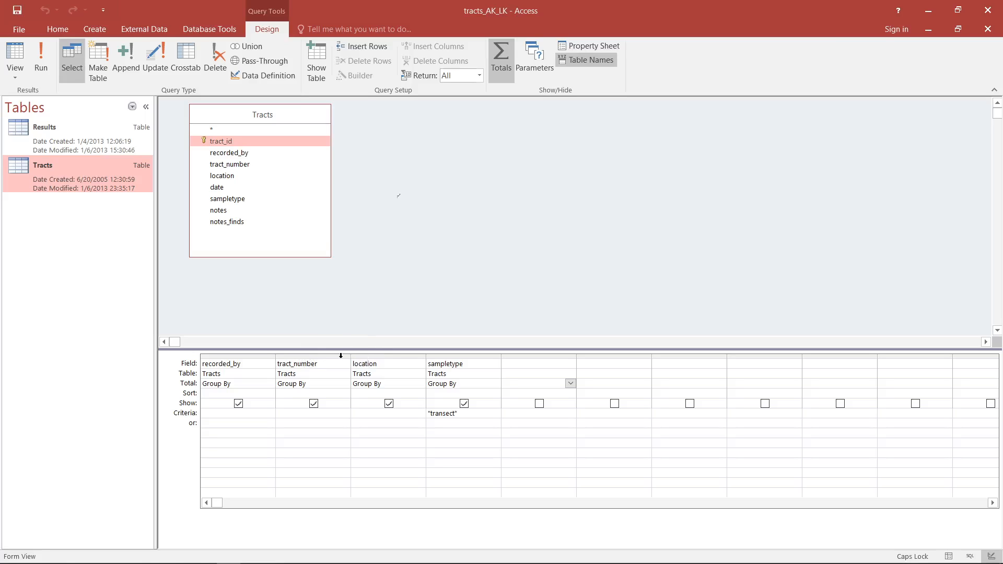
left_click_drag(325, 356, 217, 355)
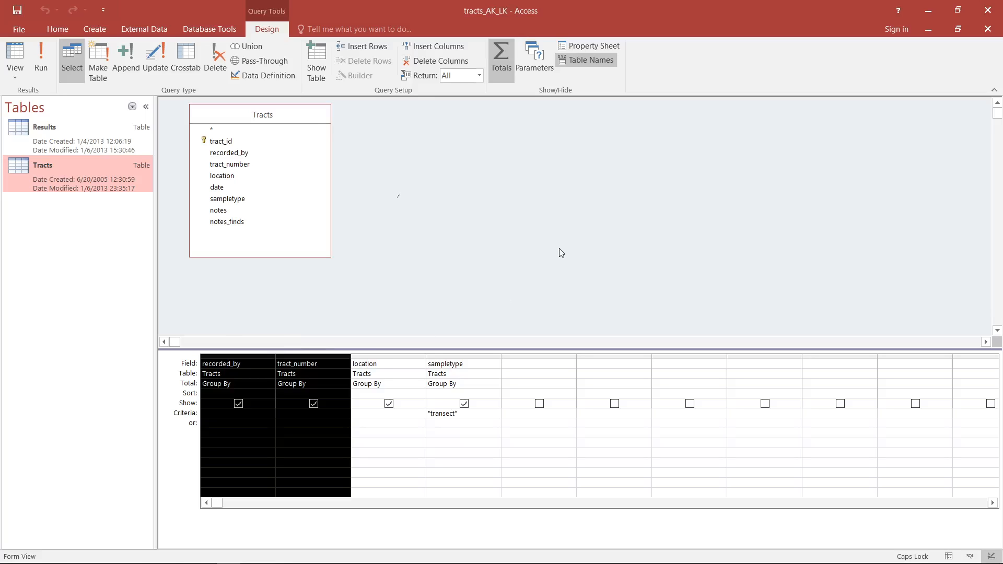
key("Delete")
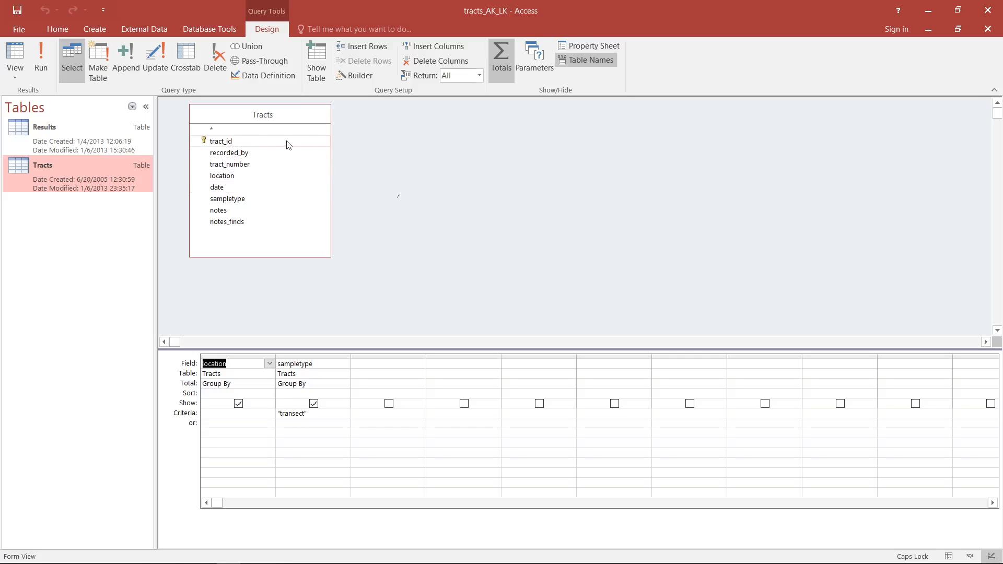
- Add tract_number as the query's last field and set its total to Count
double_click(230, 164)
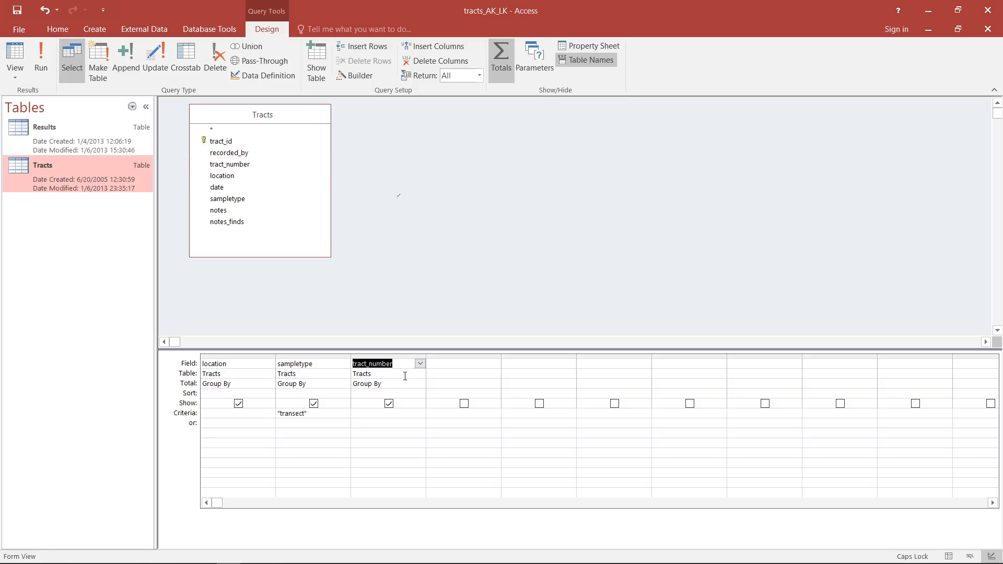
left_click(422, 386)
left_click(420, 385)
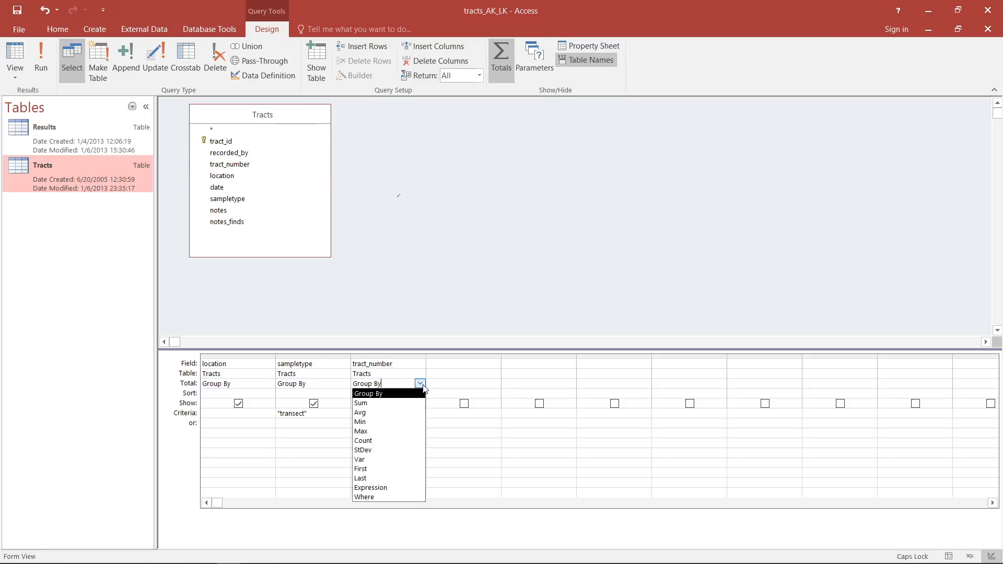
left_click(385, 441)
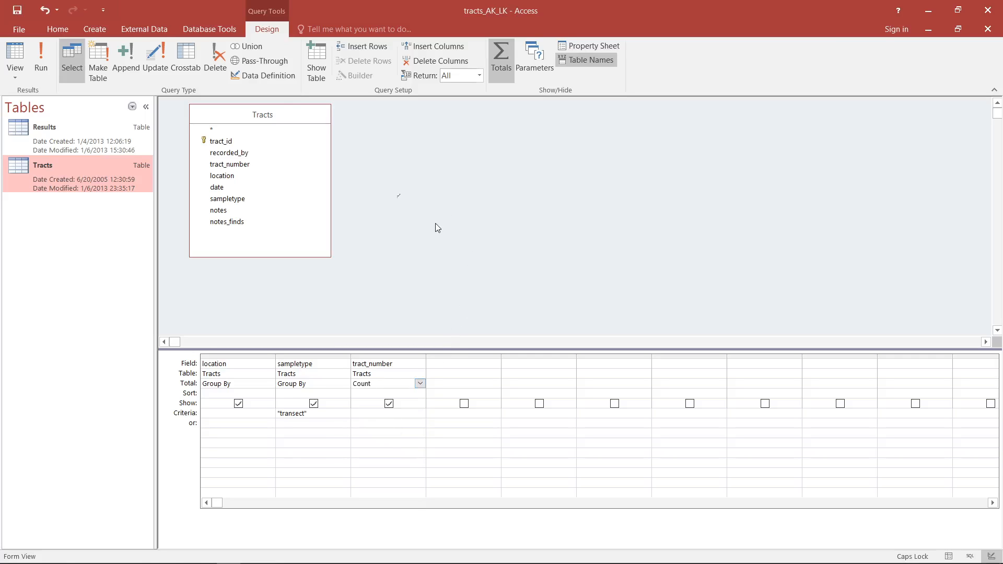
- View the query results and examine the tract count for each location and sampletype
left_click(16, 56)
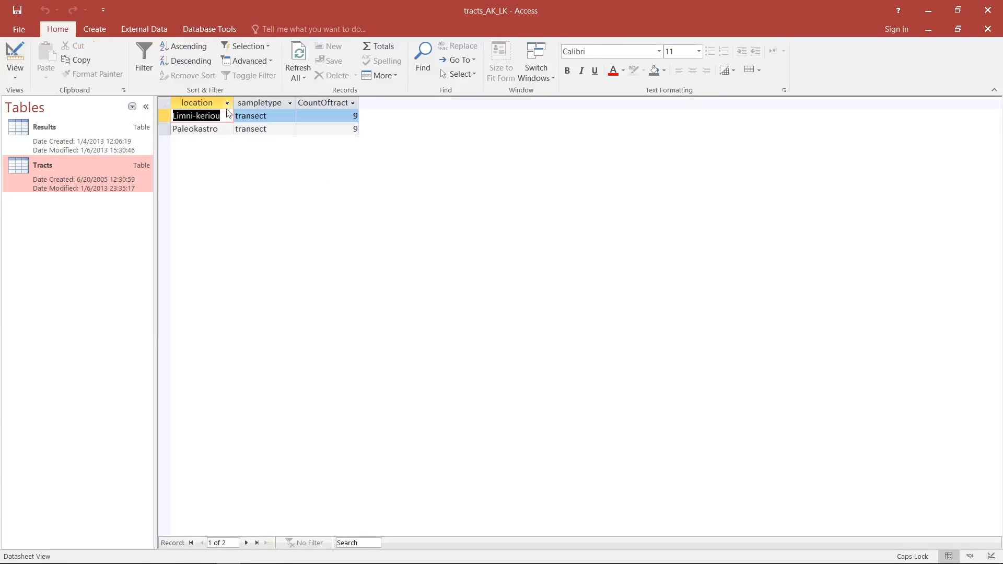
left_click(221, 129)
left_click(283, 119)
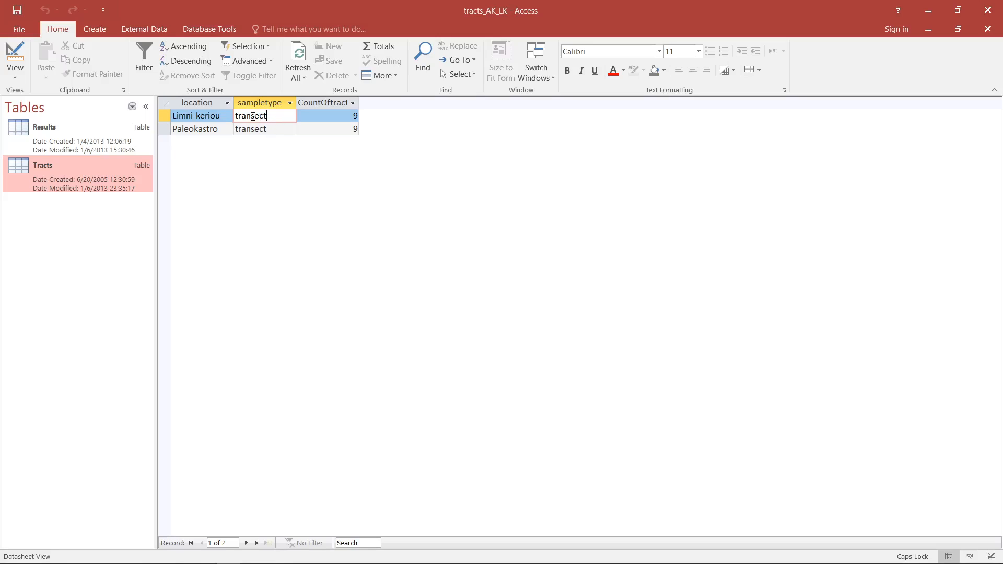
left_click(222, 117)
left_click(224, 128)
left_click(225, 115)
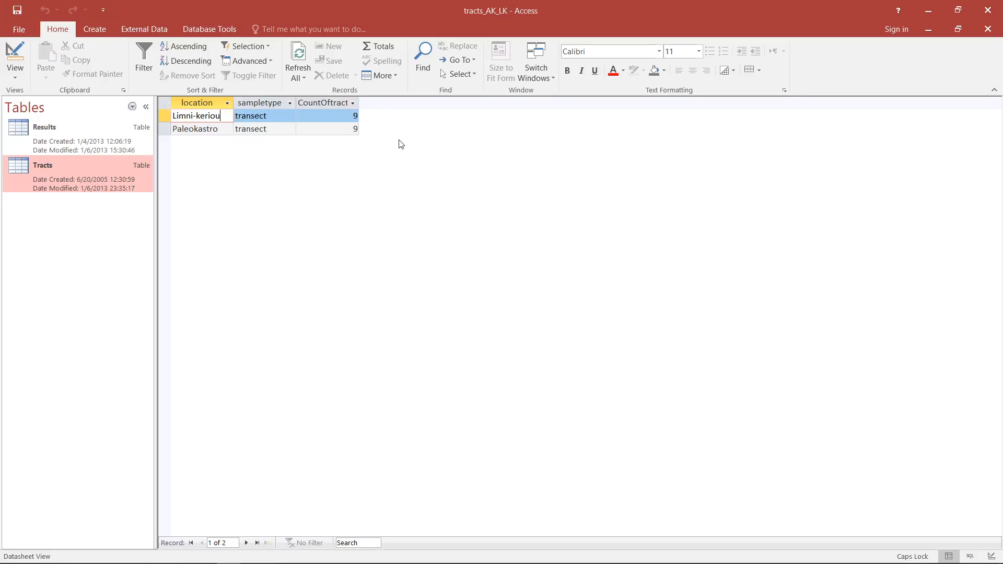
- Return to the query design and add the Results table beside Tracts
left_click(15, 62)
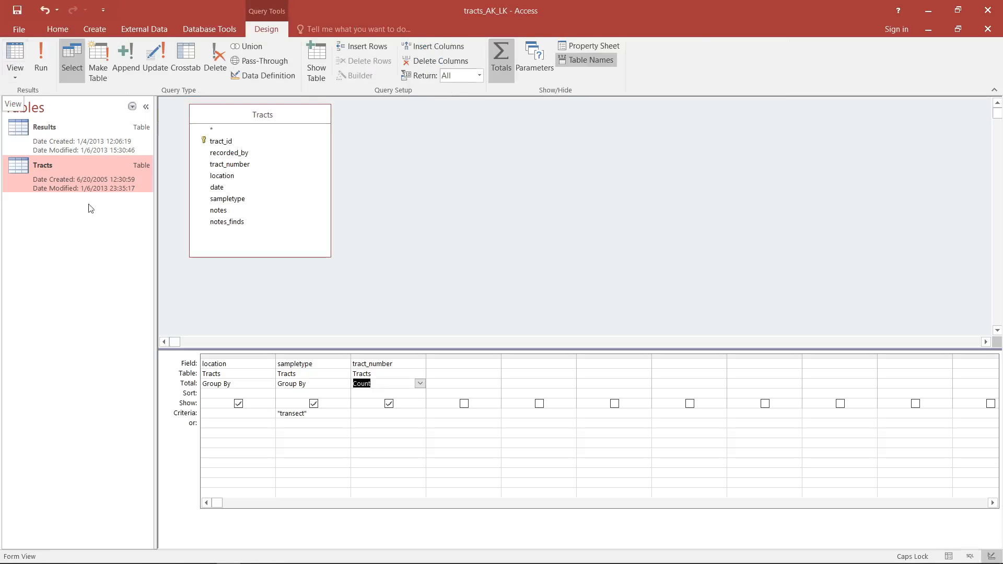
left_click(420, 383)
left_click(334, 413)
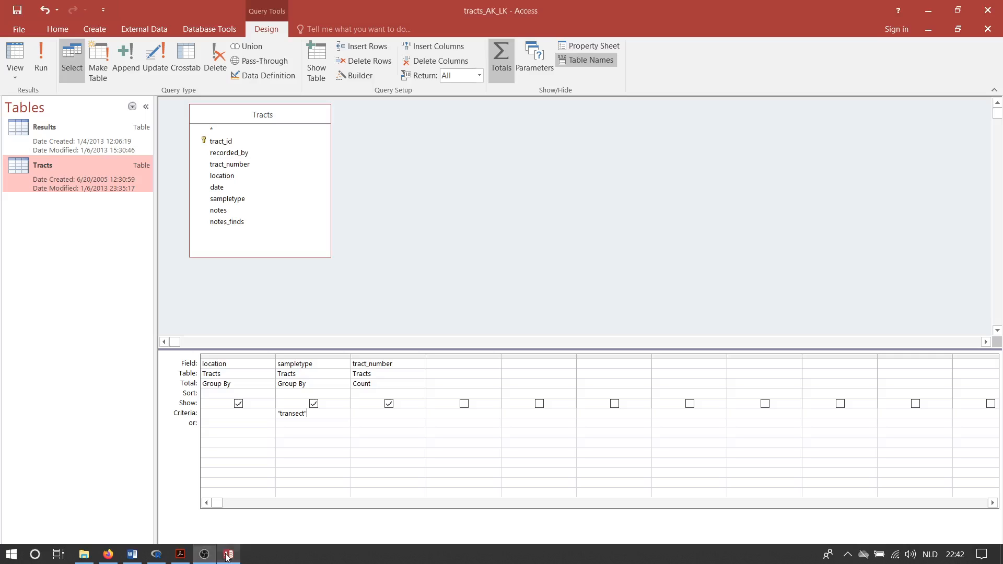
left_click_drag(51, 150, 458, 113)
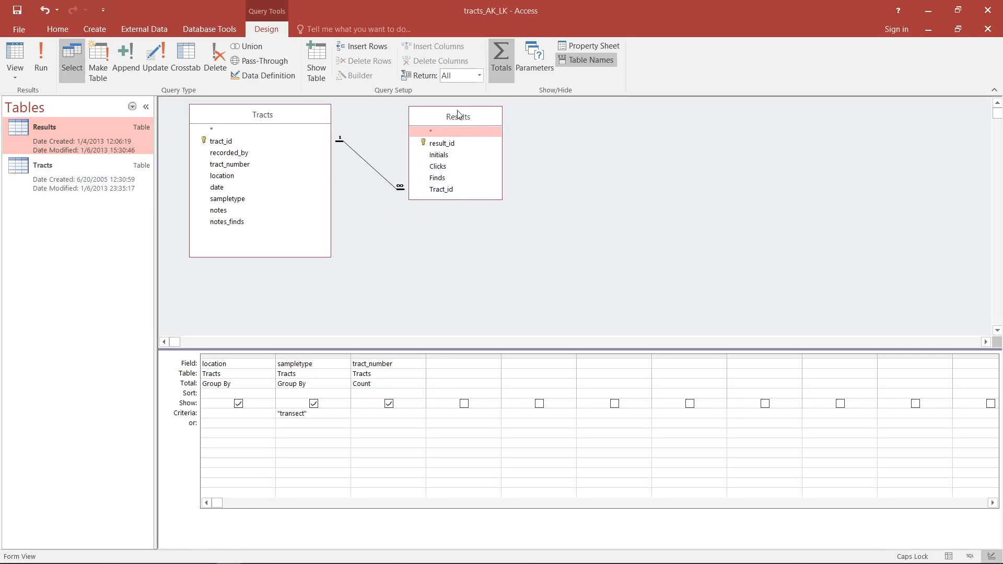
- Set the tract_number total to Group By, add the Clicks field from Results, and check the query results
left_click(400, 382)
left_click(419, 383)
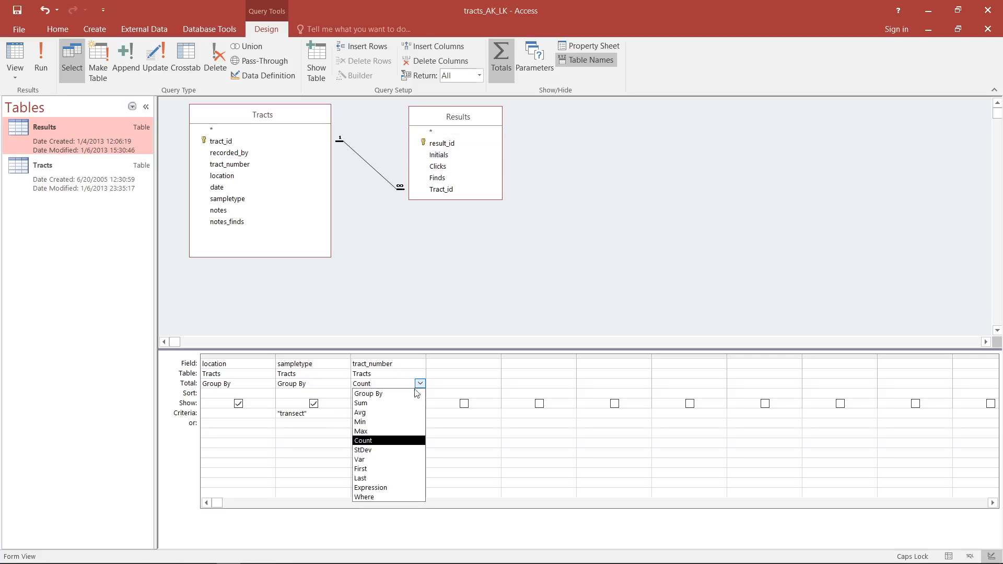
left_click(389, 393)
double_click(459, 166)
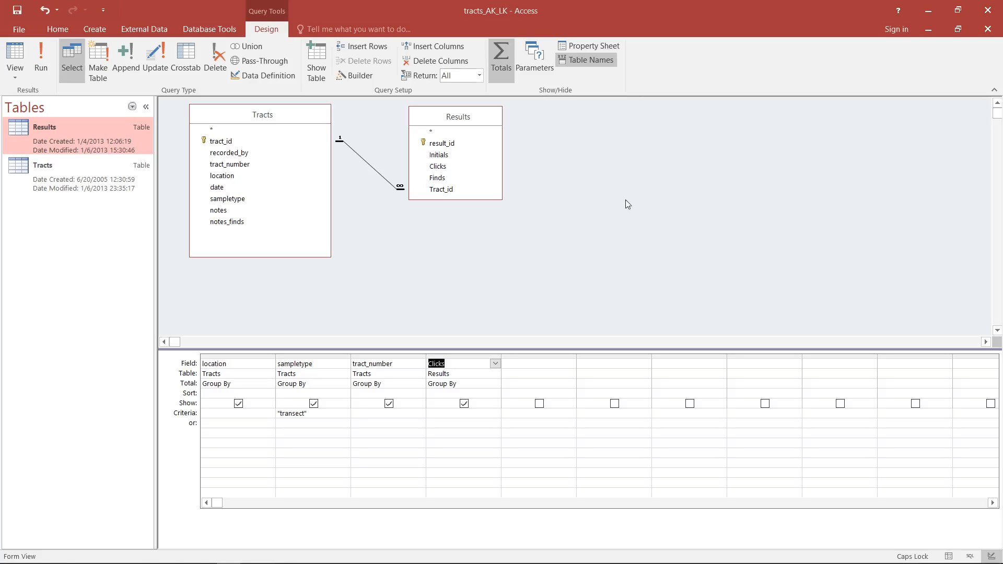
left_click(15, 59)
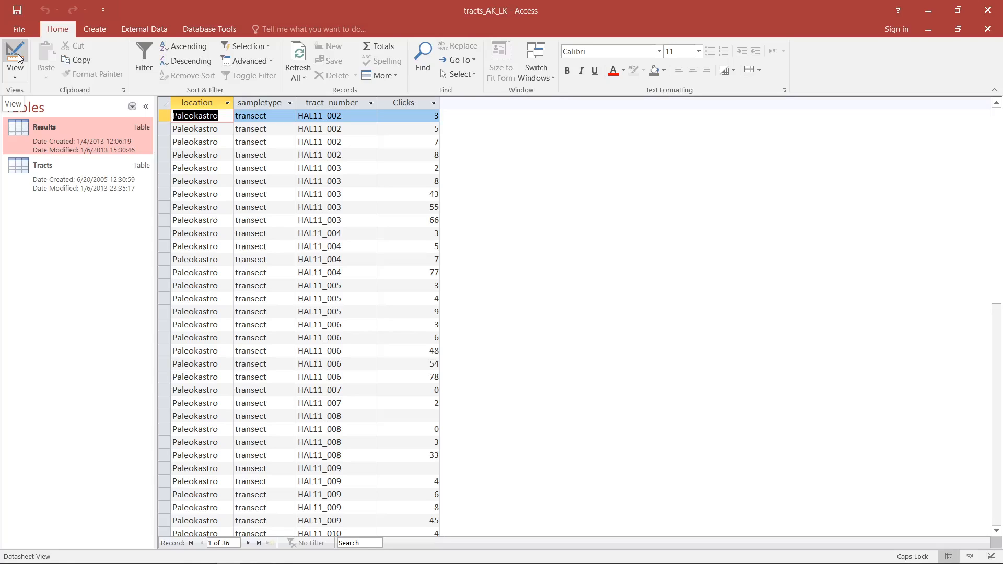
left_click(15, 59)
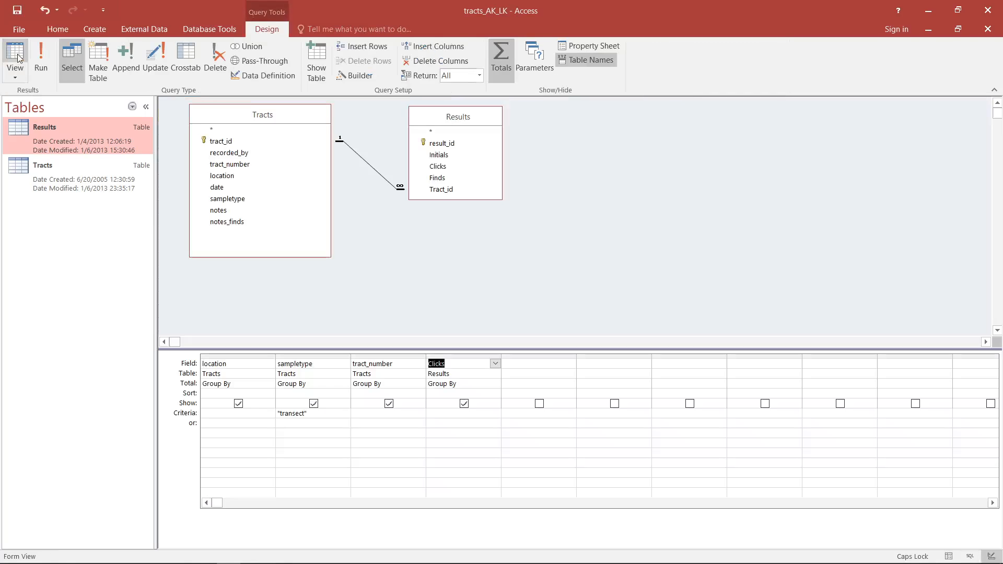
- Set the total of the Clicks field to Sum and view the summed clicks per tract
left_click(495, 384)
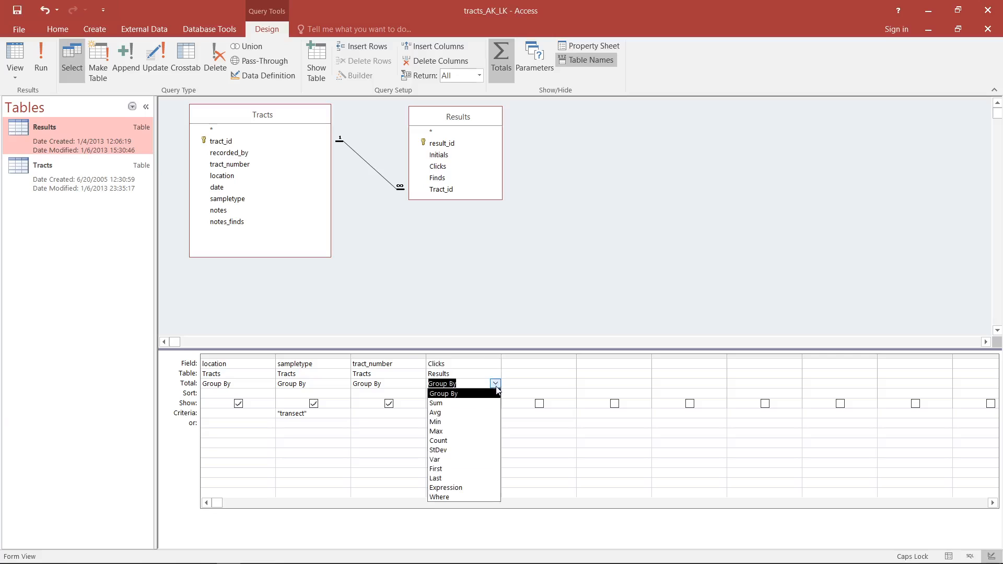
left_click(473, 404)
left_click(11, 53)
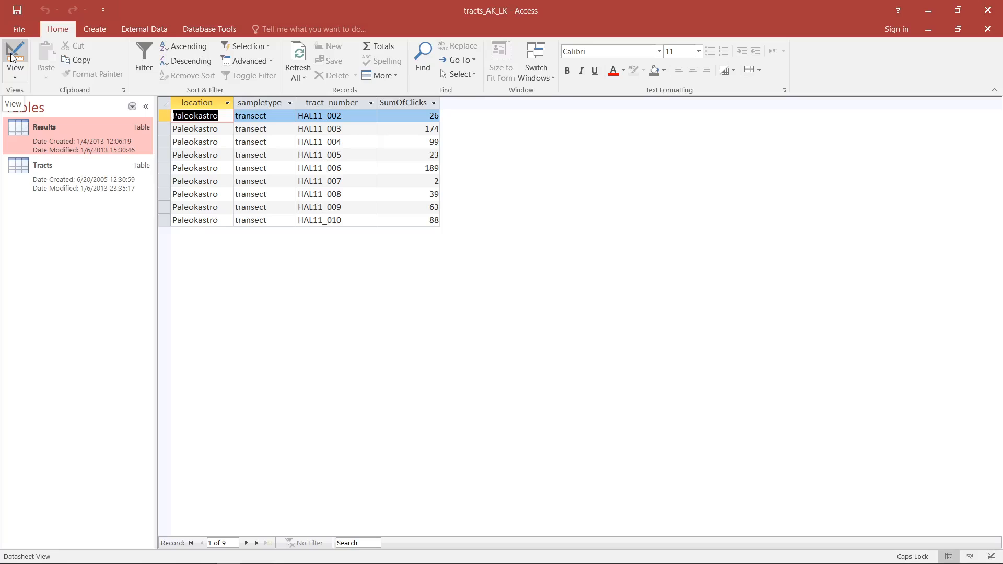
left_click(12, 56)
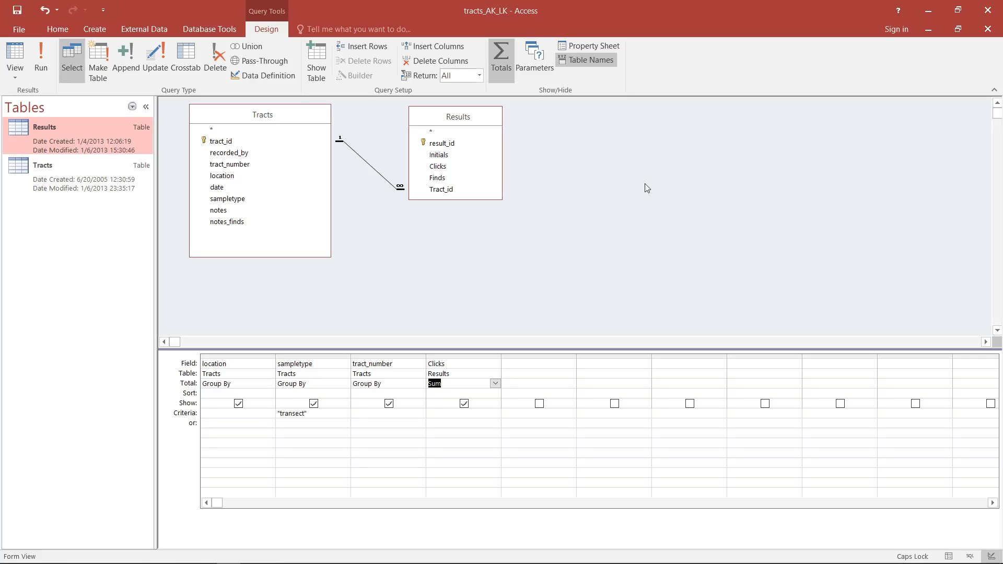
- Add the criterion >50 to the summed Clicks field and check the query results
left_click(475, 415)
type(">50")
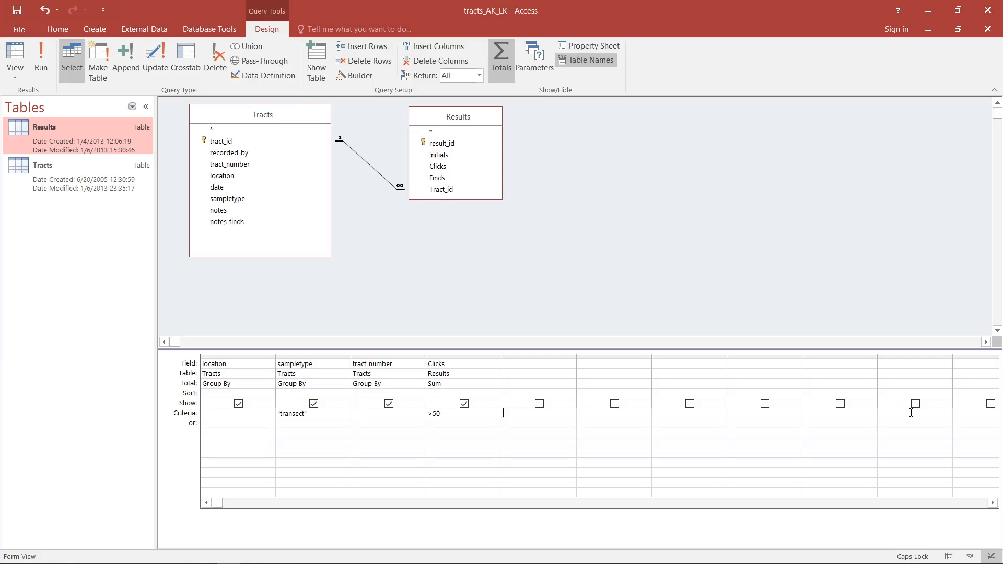
key("Tab")
left_click(22, 73)
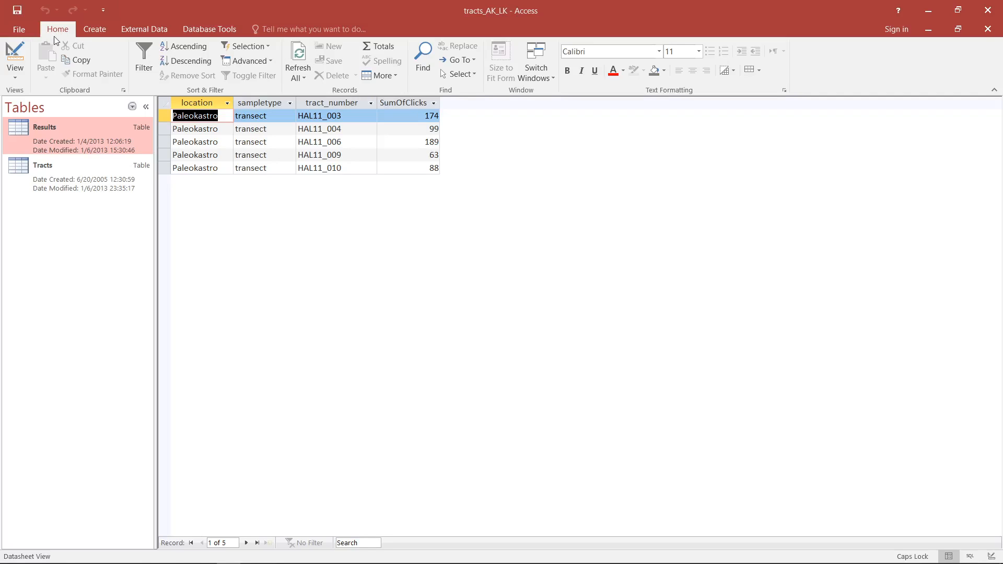
left_click(15, 53)
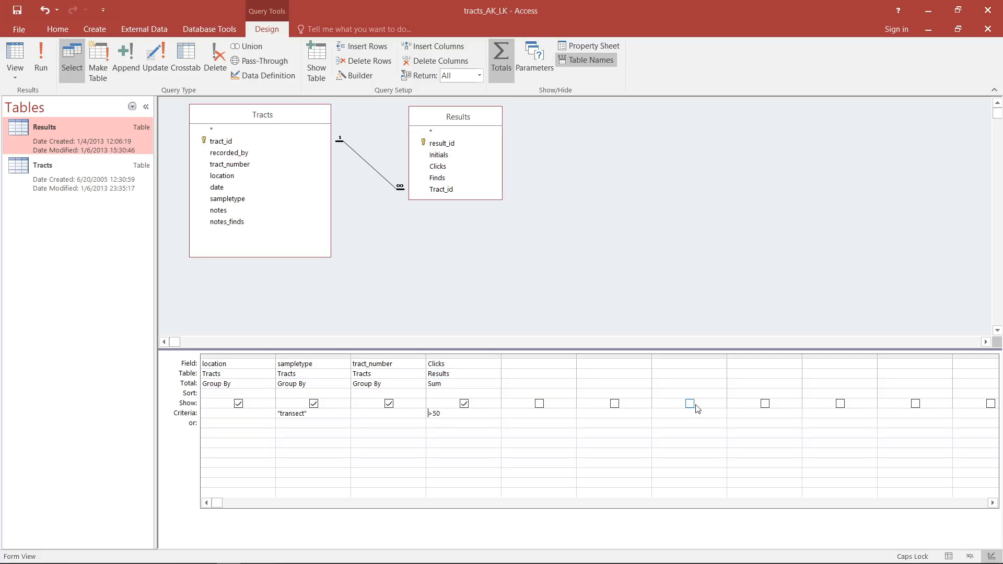
- Try the = and <> comparison operators in the Clicks criterion and restore the > operator
type("=")
key("shift+Left")
key("shift+Left")
type("<>")
key("shift+Left")
key("shift+Left")
type(">")
- Move the >50 criterion for Clicks to the or row and check the query results
left_click_drag(450, 413, 196, 415)
left_click(209, 414)
key("shift+Left")
key("shift+Left")
key("shift+Left")
key("Delete")
key("Down")
type(">50")
left_click(479, 423)
left_click(10, 58)
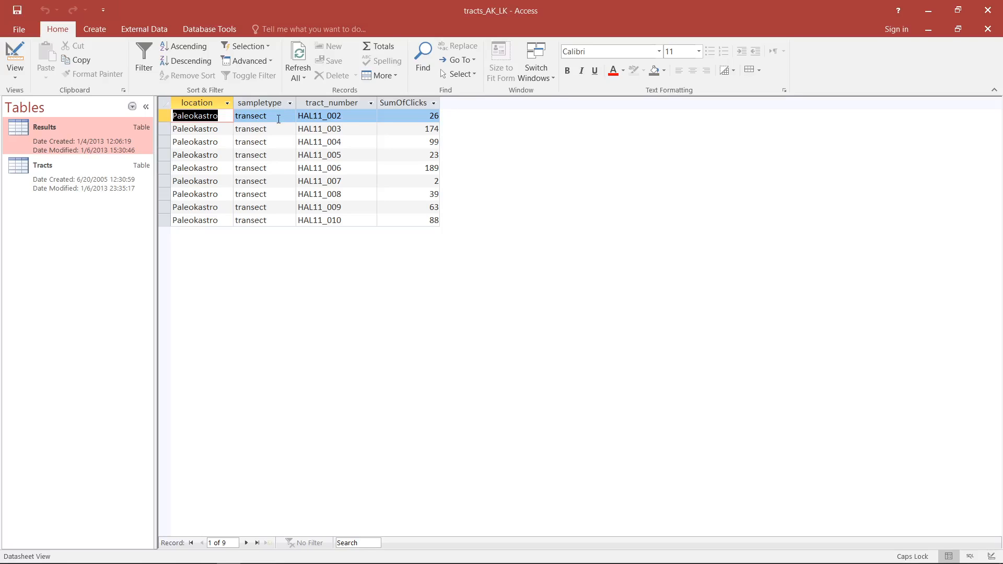
left_click(399, 116)
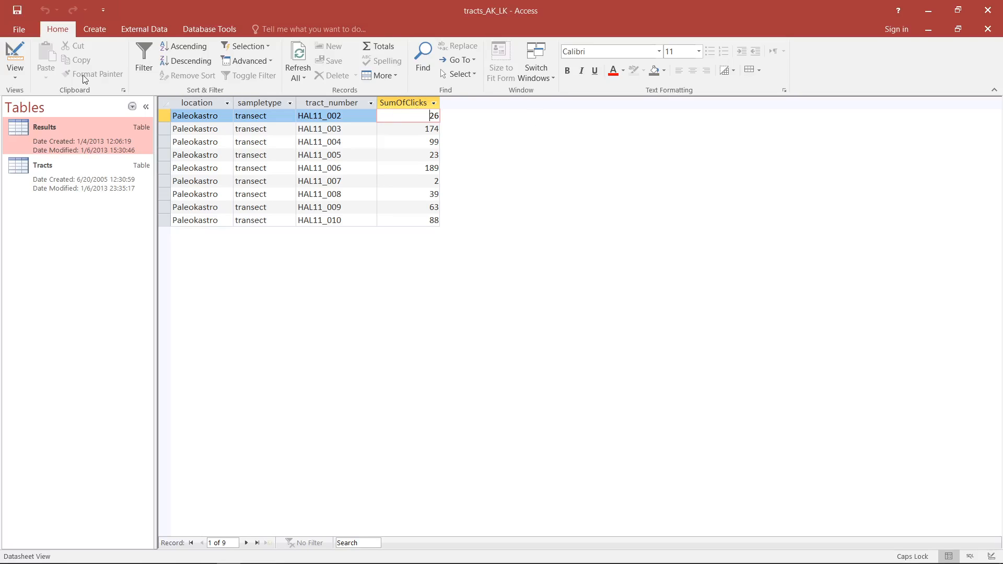
left_click(16, 57)
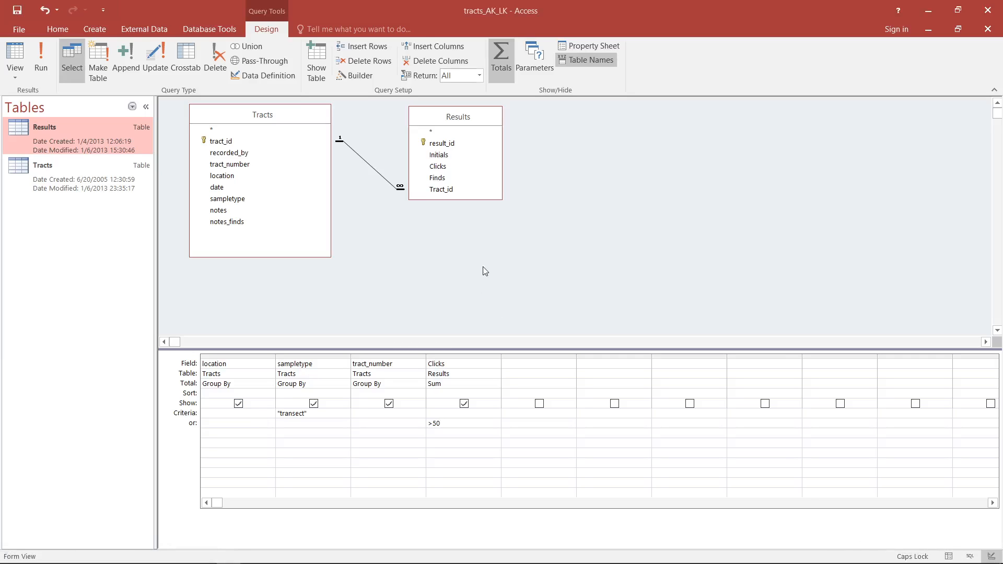
- Remove the >50 condition from the or row of the Clicks field
key("ctrl+shift+Left")
key("ctrl+shift+Left")
key("ctrl+x")
key("Up")
key("Left")
key("Left")
key("Left")
key("Right")
- Add the recorded_by field from Tracts and move it to be the query's first column
left_click_drag(240, 160, 523, 363)
left_click(549, 356)
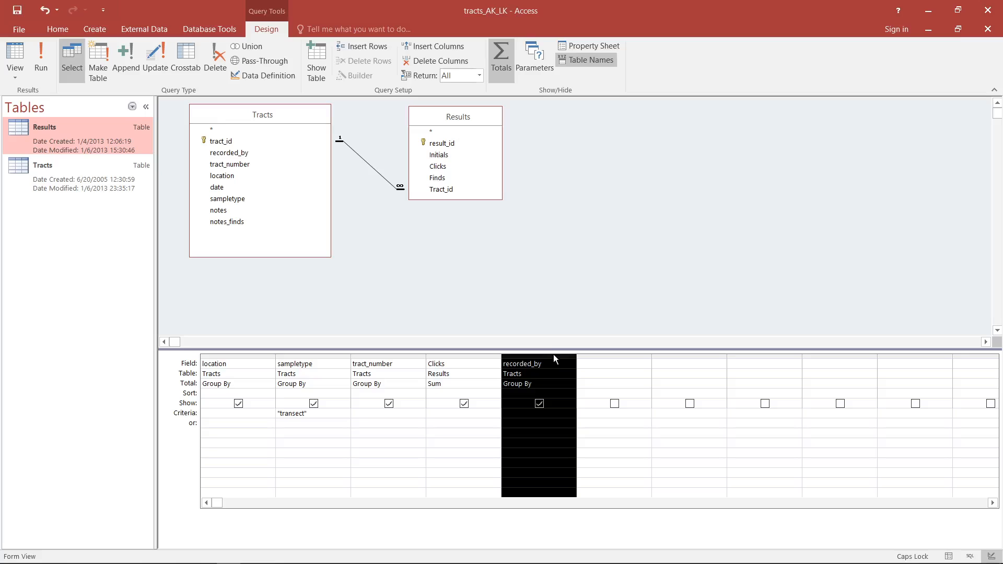
left_click_drag(553, 355, 236, 365)
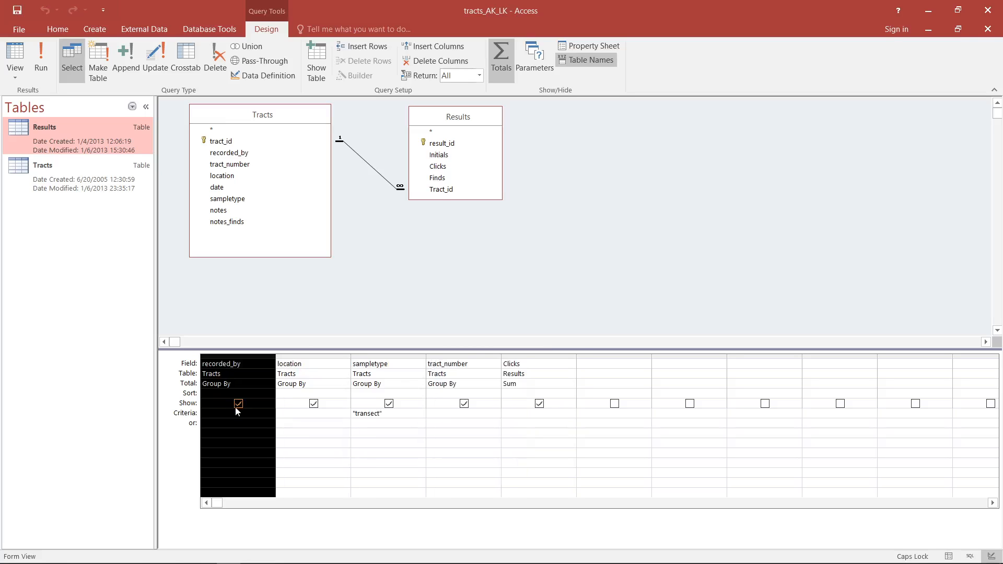
- Filter recorded_by with AK in the criteria row and VS in the or row, and view the results
left_click(236, 413)
type("ak")
key("BackSpace")
key("BackSpace")
key("Caps_Lock")
type("AK")
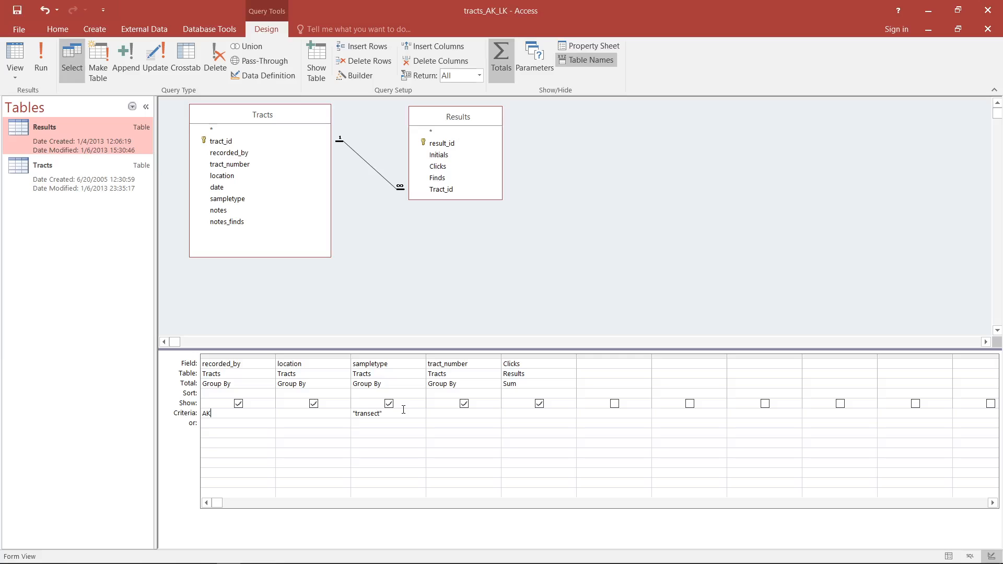
key("Tab")
key("Down")
type("VS")
key("Tab")
left_click(15, 49)
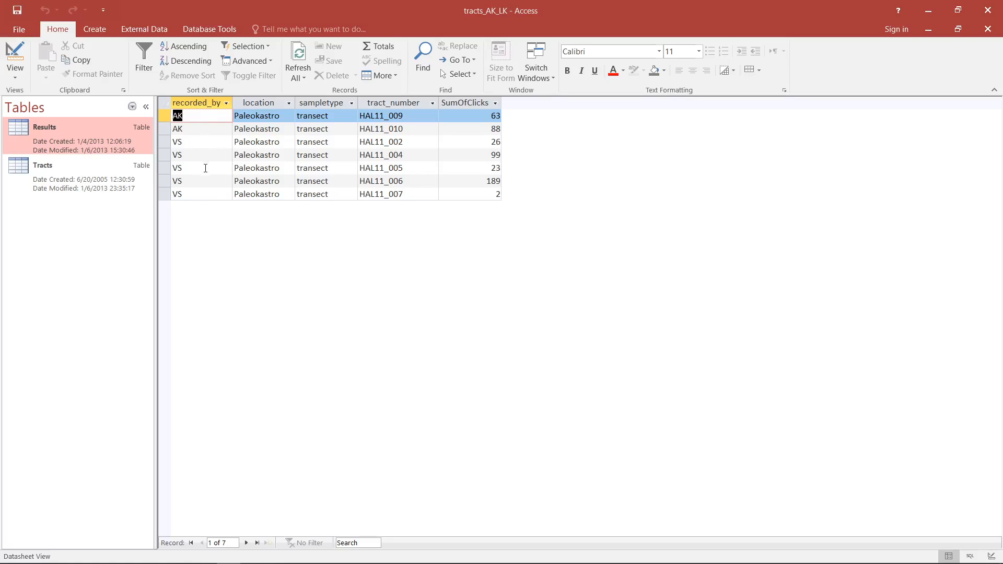
- Combine the recorded_by conditions into the single criterion "AK" Or "VS" and view the results
left_click(16, 54)
left_click(224, 425)
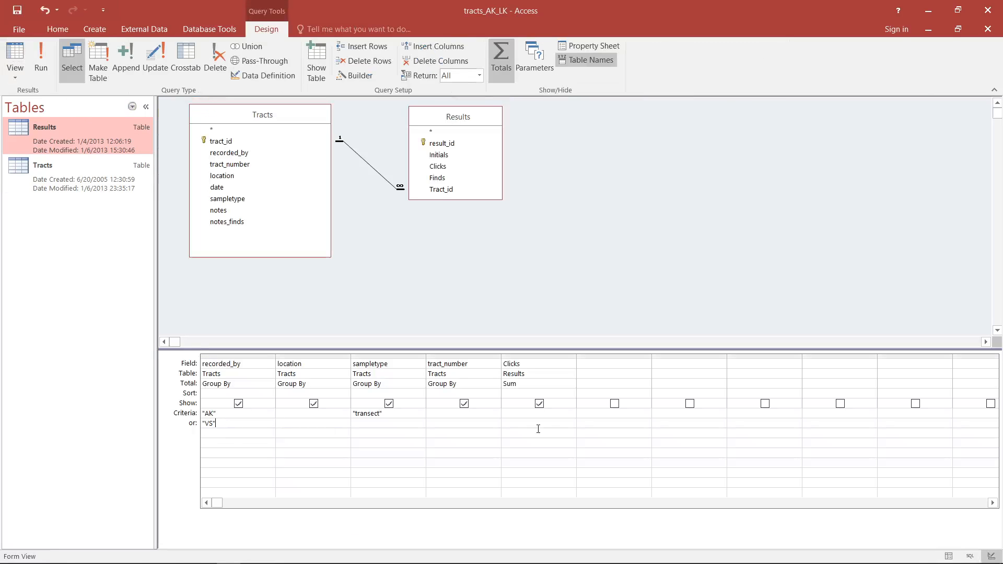
key("shift+Left")
key("shift+Left")
key("shift+Left")
key("shift+Left")
key("BackSpace")
left_click(247, 416)
type("Or \"VS\"")
left_click(16, 57)
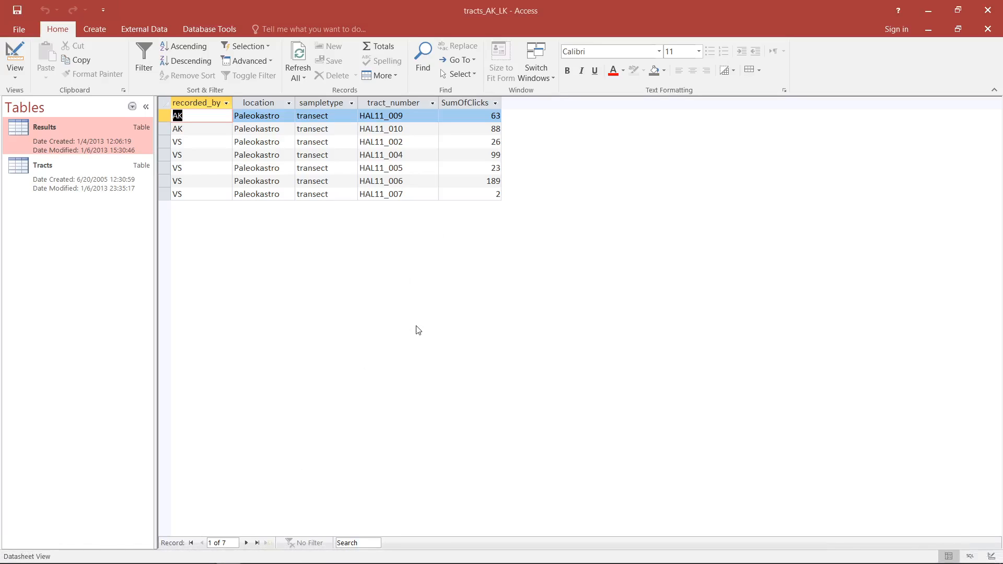
- Return to the query design and examine the Expression Builder for the location field's criteria
left_click(9, 54)
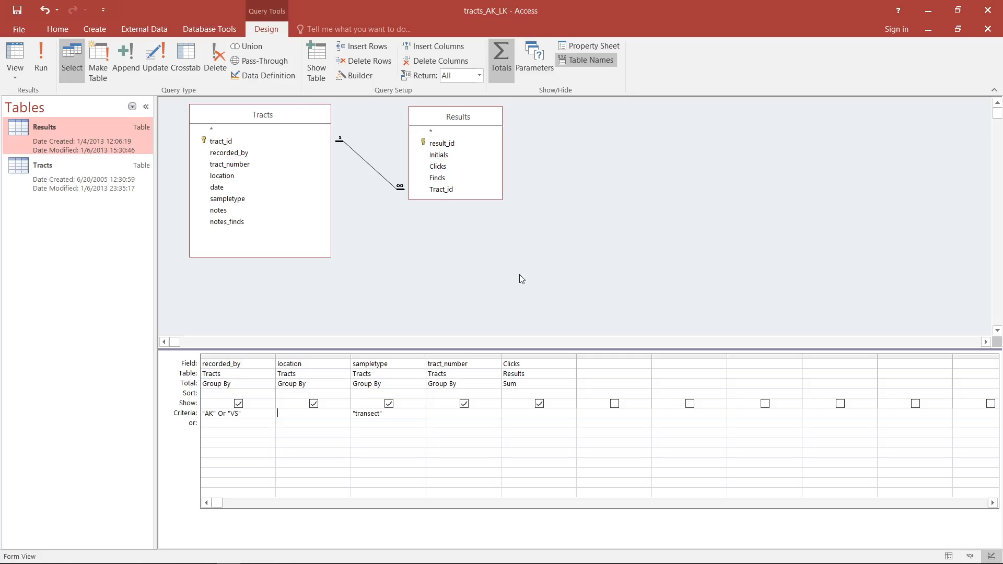
right_click(298, 414)
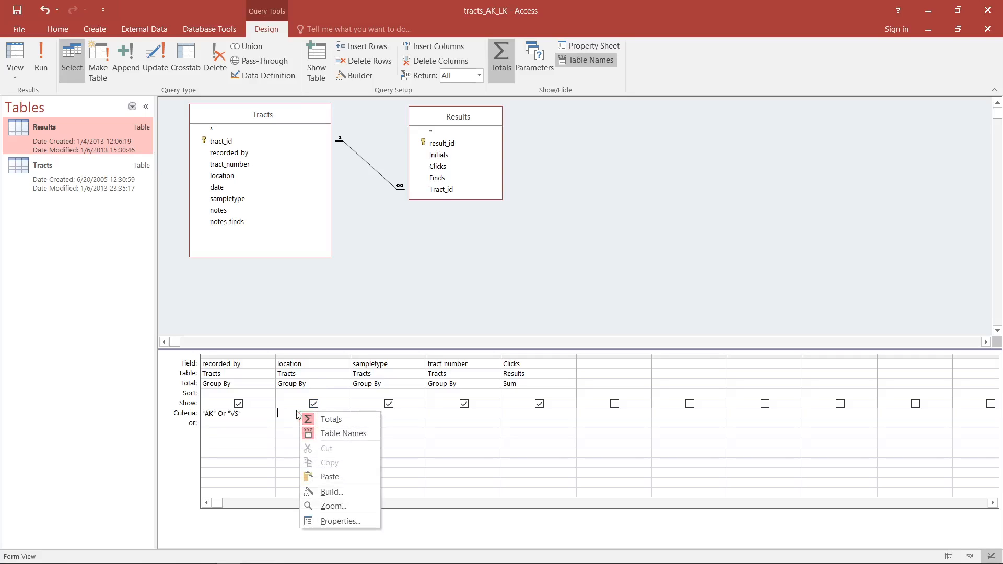
left_click(330, 492)
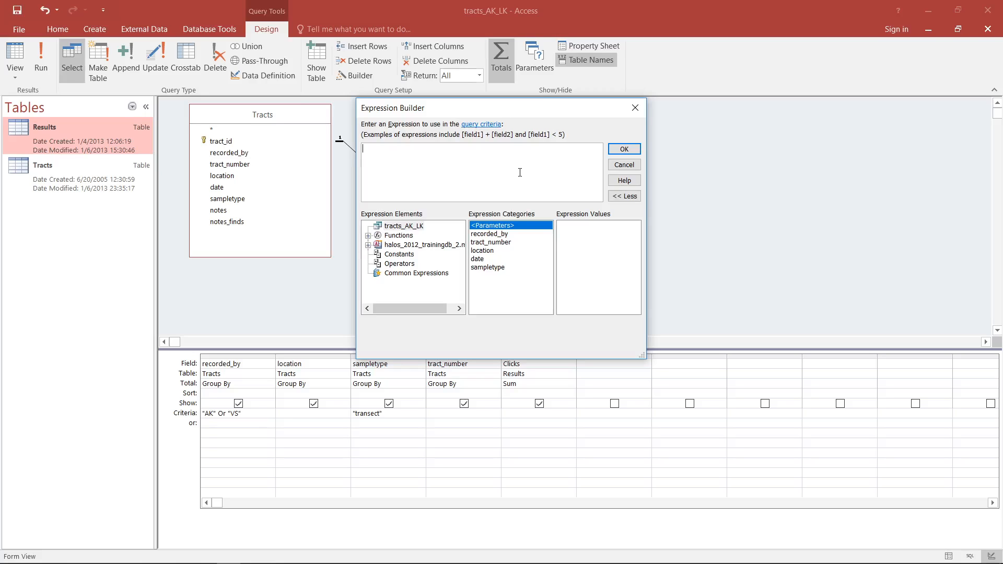
left_click(624, 165)
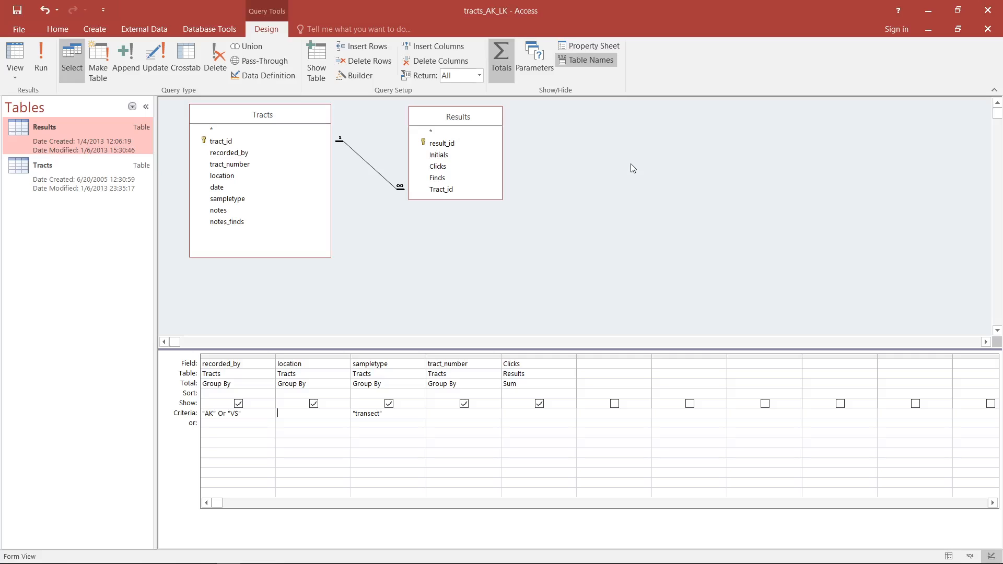
- Delete the "AK" Or "VS" criterion from the recorded_by field
key("shift+Left")
key("shift+Left")
key("shift+Left")
key("shift+Left")
key("shift+Left")
key("shift+Left")
key("shift+Left")
key("shift+Left")
key("shift+Left")
key("shift+Left")
key("shift+Left")
key("shift+Left")
key("Delete")
- Set the Clicks criterion to >=100 And <=200 and view the query results
left_click(519, 415)
type(">=100 AND <=200")
key("Return")
left_click(11, 53)
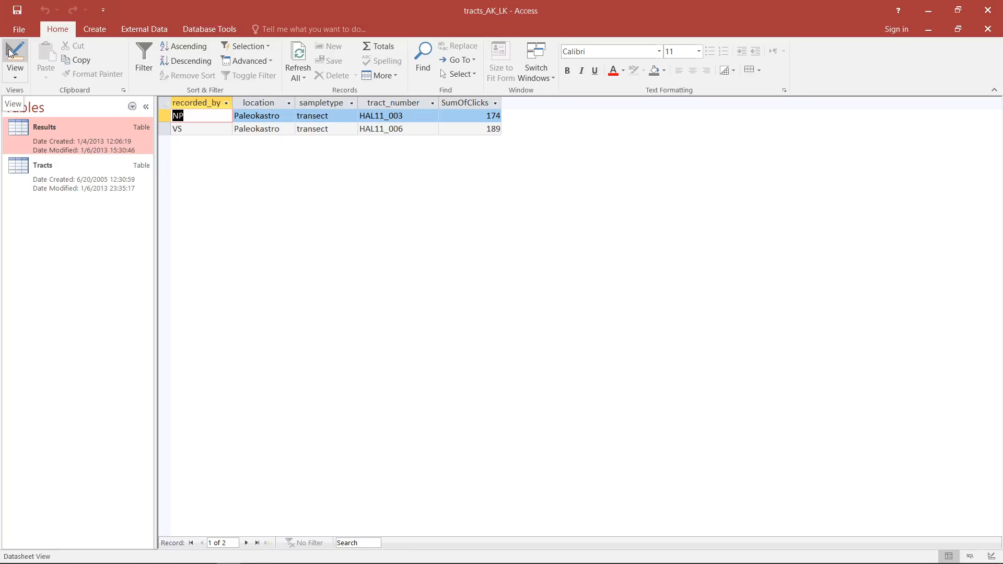
- Rewrite the Clicks criterion as Between 100 And 200 and check the query results
left_click(11, 52)
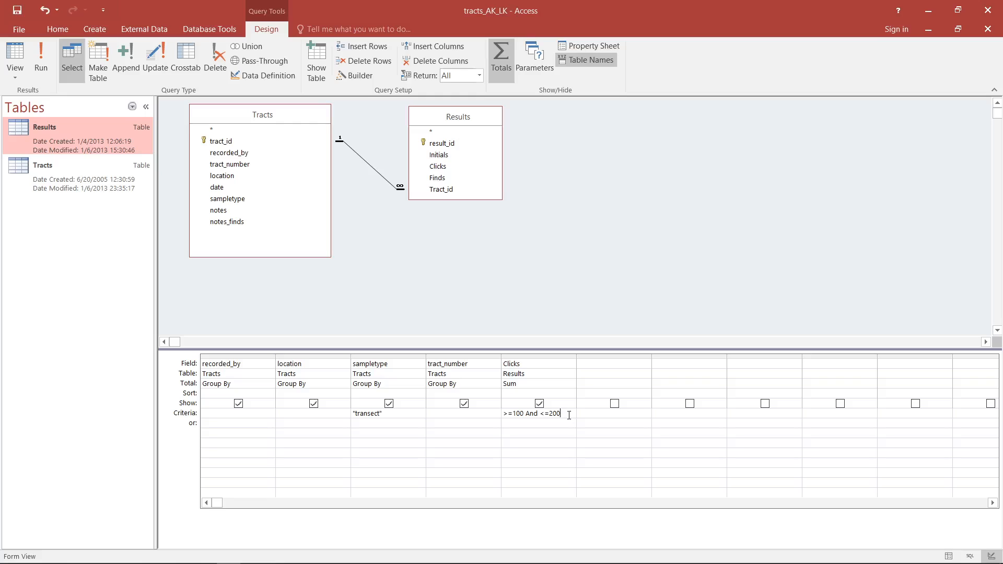
key("ctrl+shift+Left")
key("shift+Right")
key("shift+Right")
key("shift+Right")
type("\\")
key("BackSpace")
key("shift+Home")
type("between")
key("Tab")
left_click(13, 56)
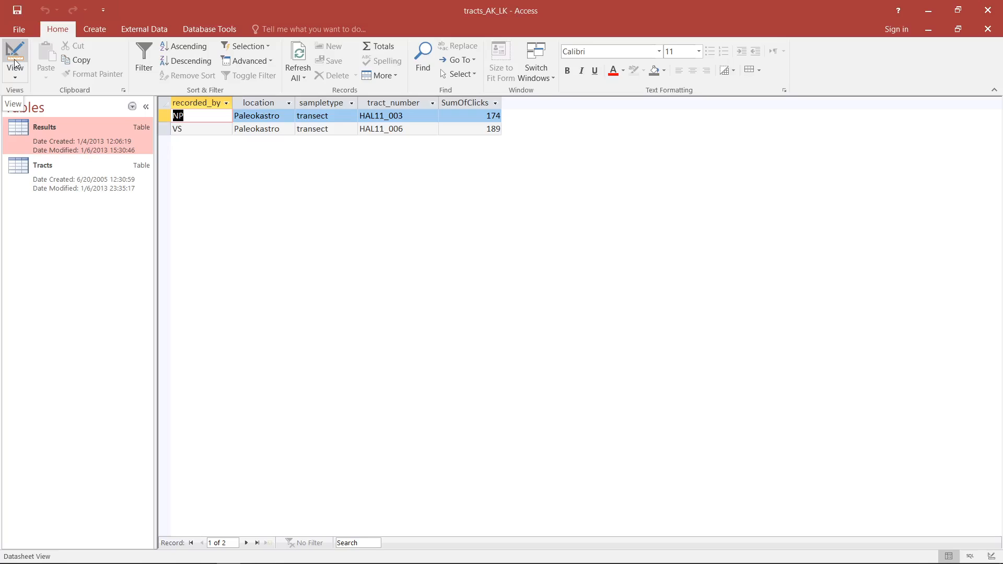
left_click(15, 64)
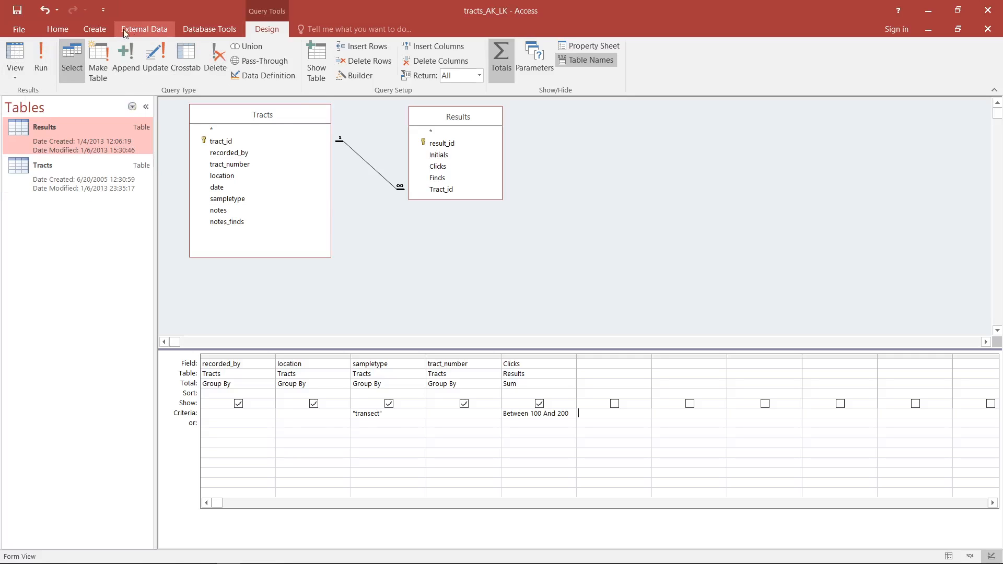
- Create a new query in design view based on the Results table only
left_click(94, 29)
left_click(186, 58)
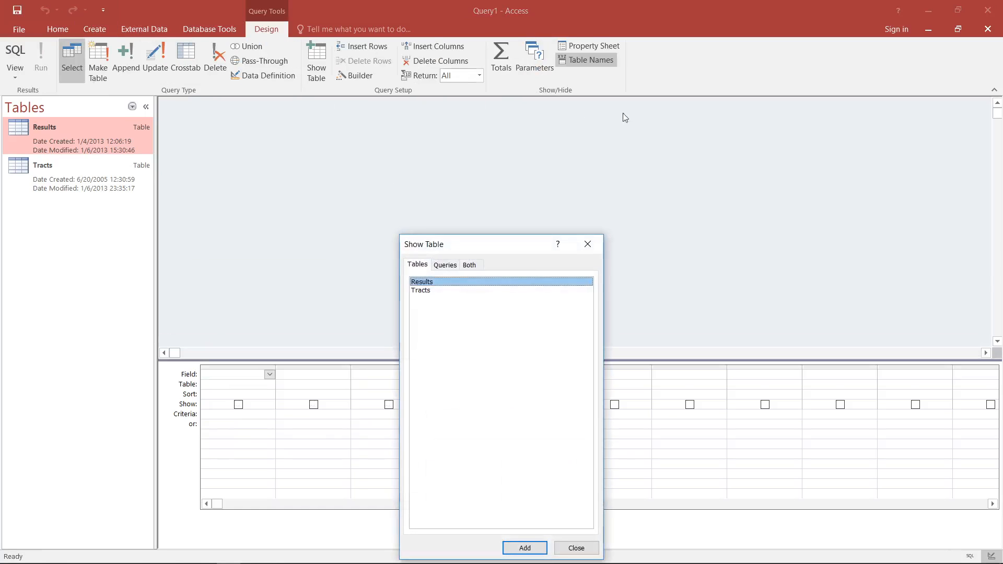
double_click(438, 283)
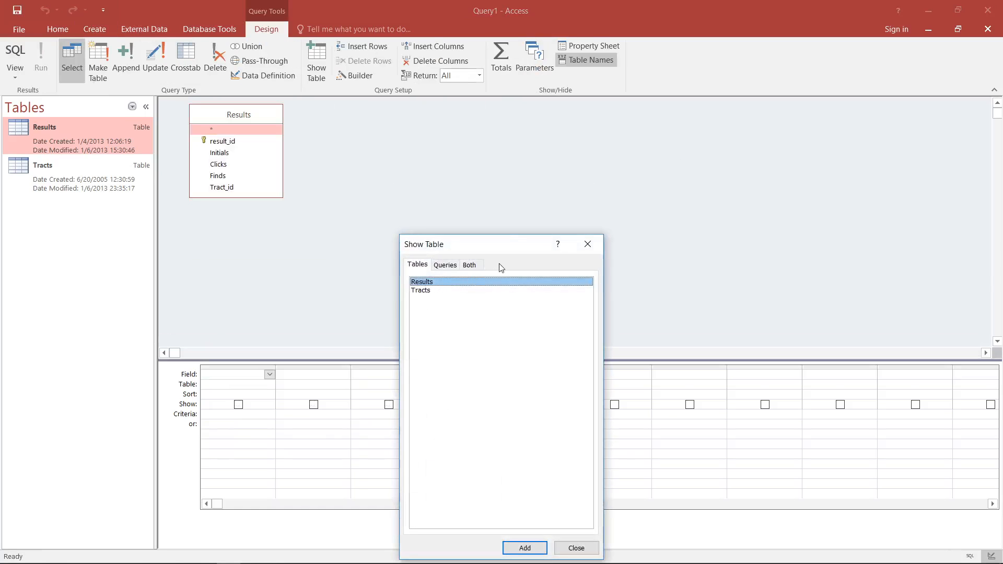
left_click_drag(502, 252, 486, 156)
left_click(570, 150)
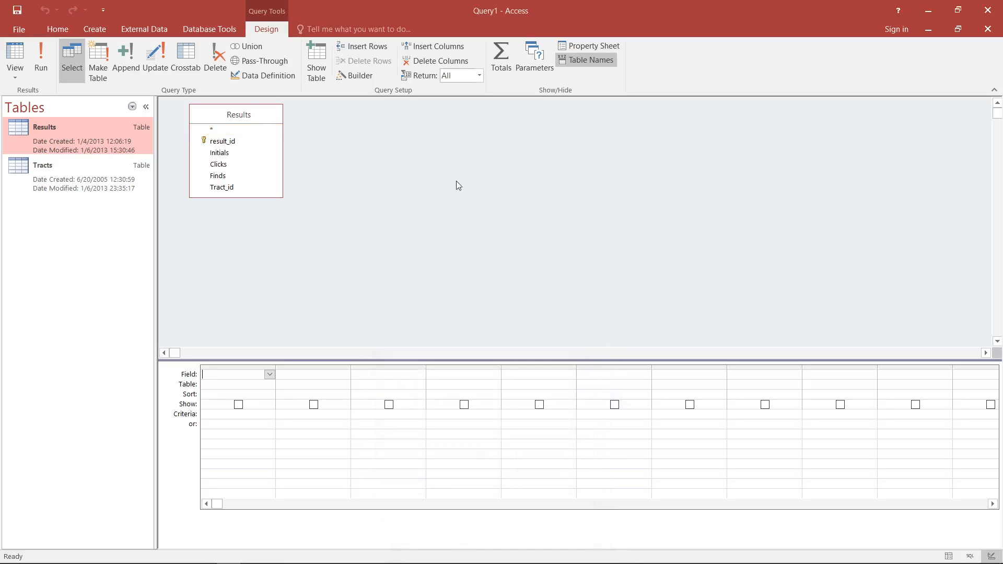
- Add the Initials, Clicks and Finds fields to the new query
double_click(228, 153)
double_click(230, 166)
double_click(227, 176)
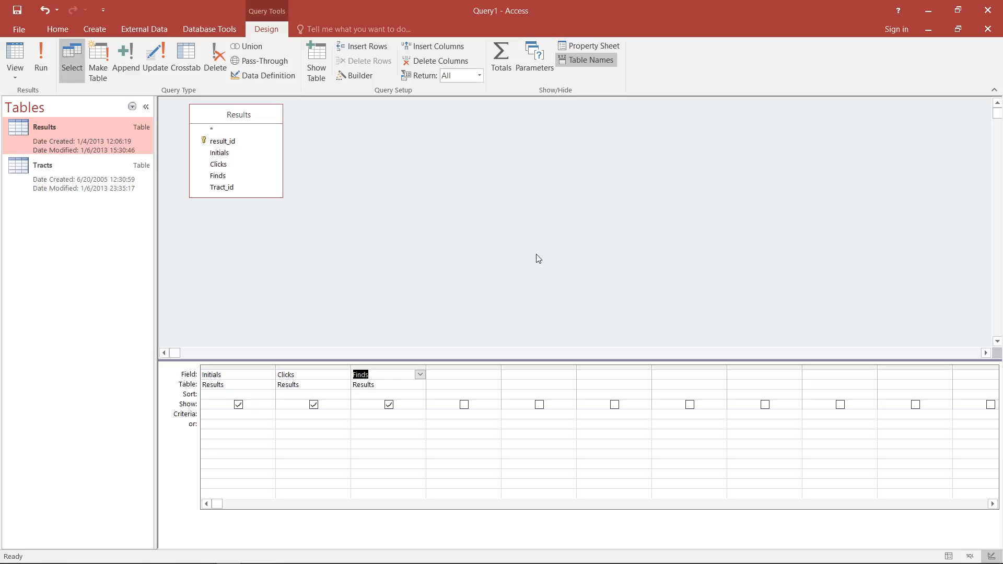
- Set the criterion of the Clicks field to Is Not Null
left_click(319, 414)
type("is no")
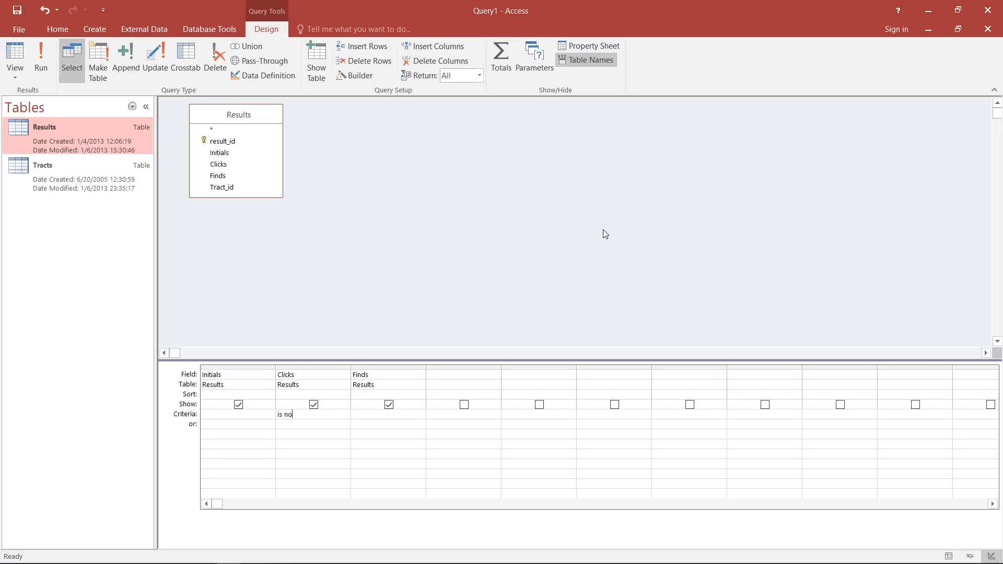
type("t null")
key("Tab")
- View the new query's results and look through the Clicks values of all records
left_click(14, 55)
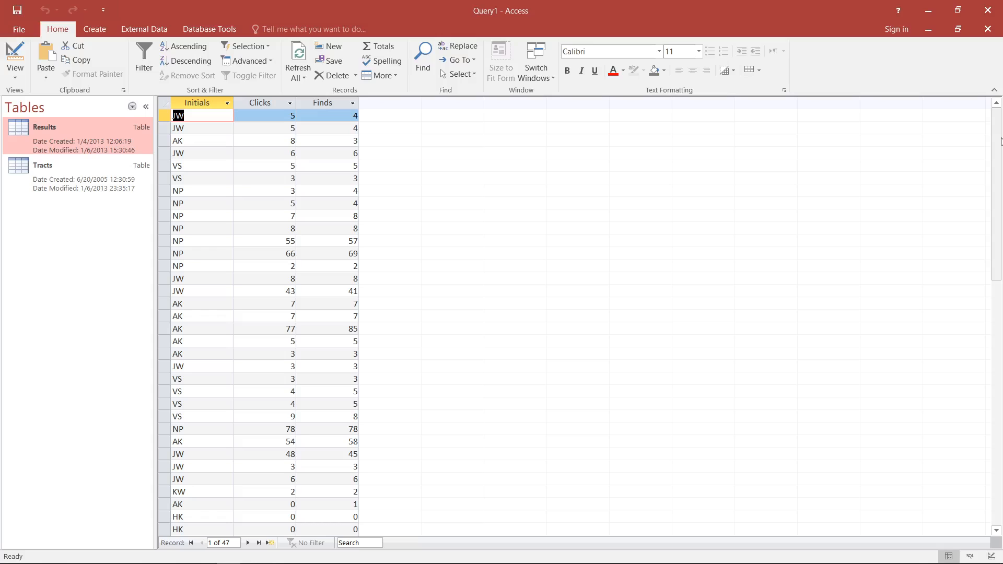
left_click_drag(1001, 139, 1001, 253)
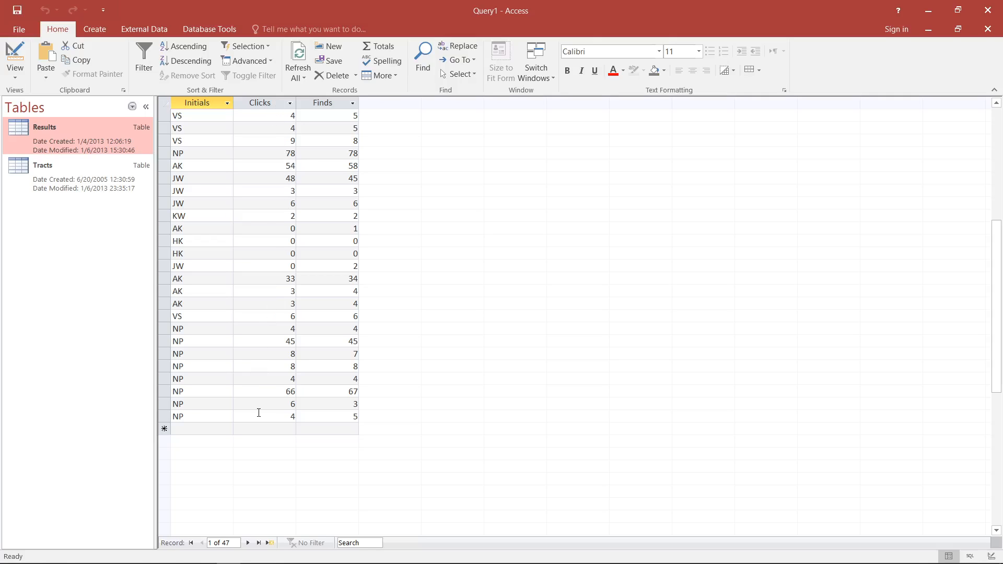
scroll(266, 311, "up", 8)
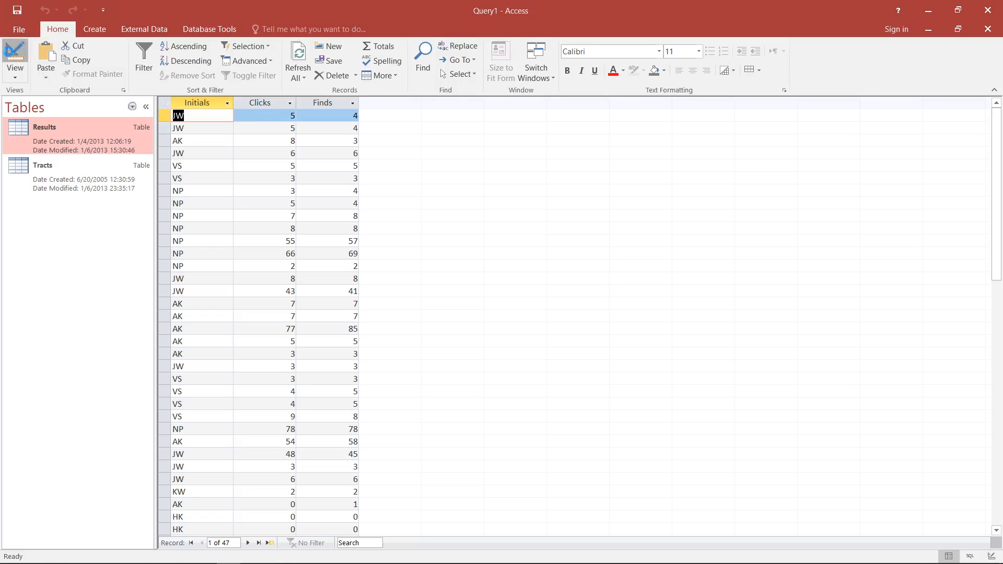
- Clear the criterion of the Clicks field and look through the query's results for records with empty Clicks values
left_click(15, 55)
left_click_drag(335, 415, 186, 396)
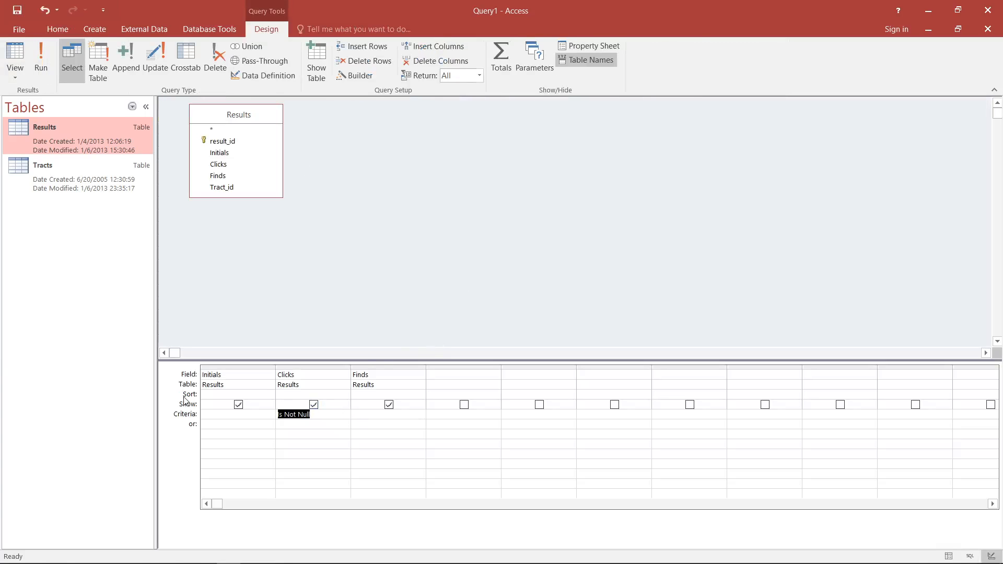
key("Delete")
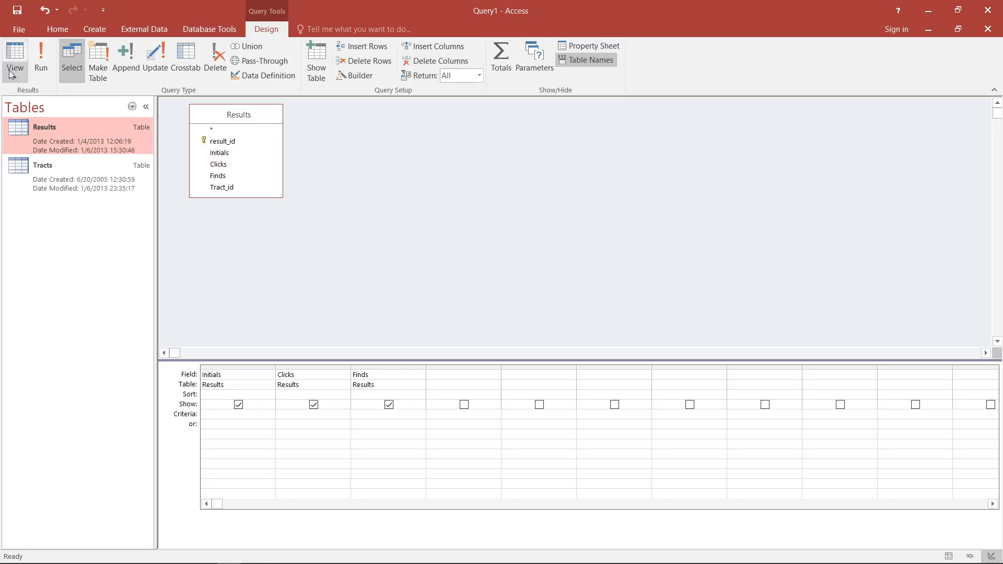
left_click(15, 53)
scroll(617, 210, "down", 6)
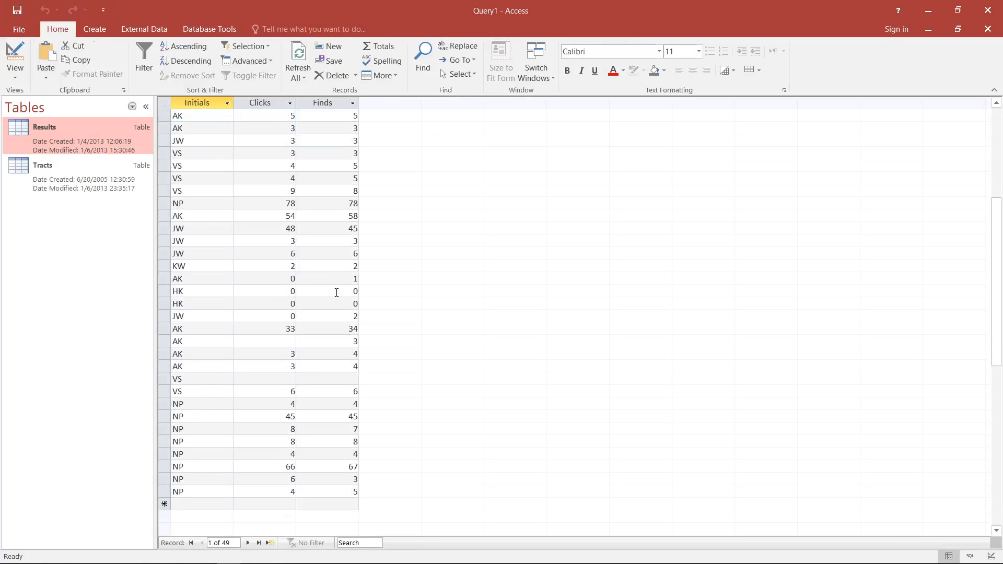
left_click(251, 346)
left_click(266, 379)
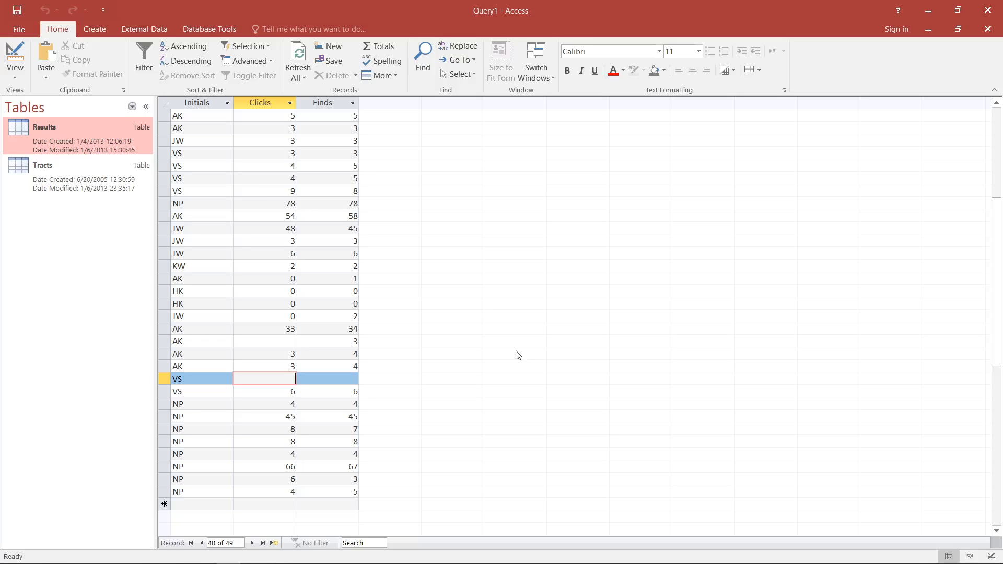
- Return to the query's design and set the criterion of the Clicks field to Is Not Null again
left_click(15, 53)
left_click(301, 418)
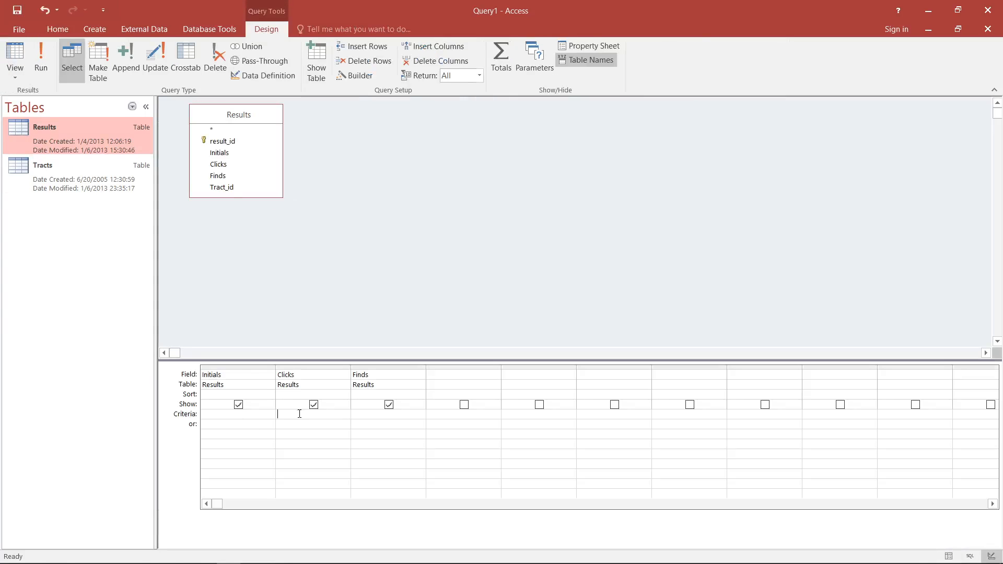
type("Is not null")
key("Tab")
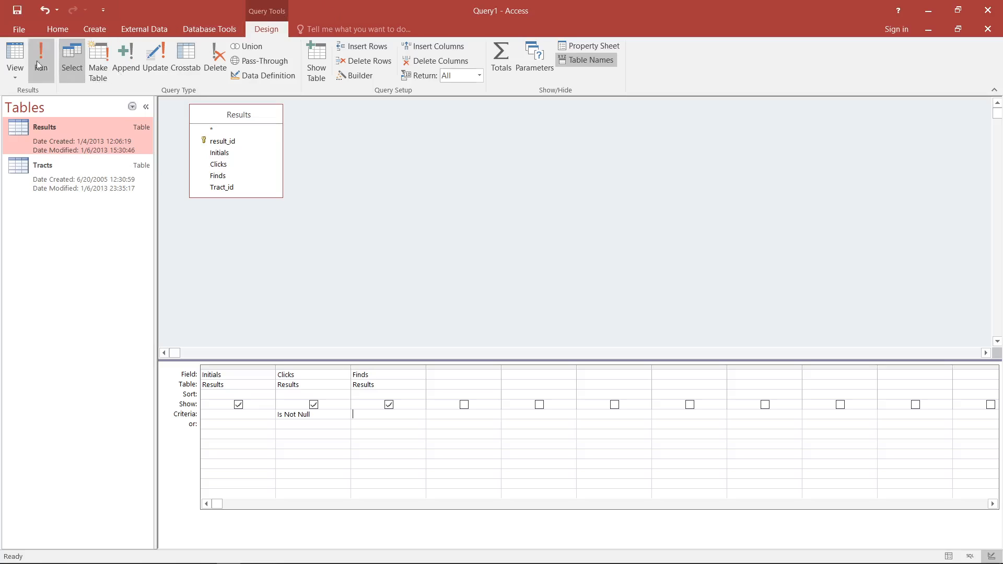
- View the filtered results and check the Clicks values for zeros and blanks across the records
left_click(15, 53)
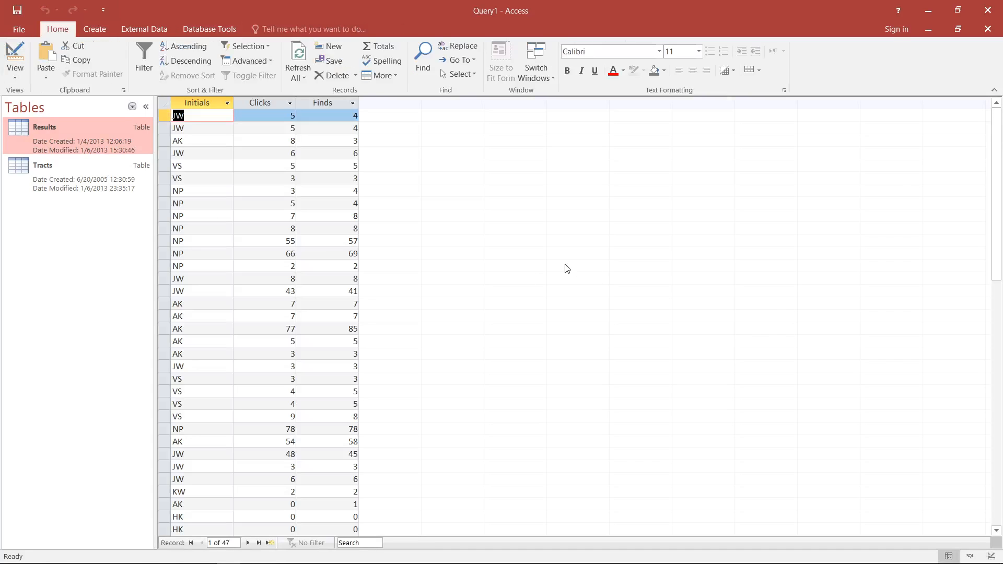
scroll(567, 268, "down", 4)
left_click(268, 366)
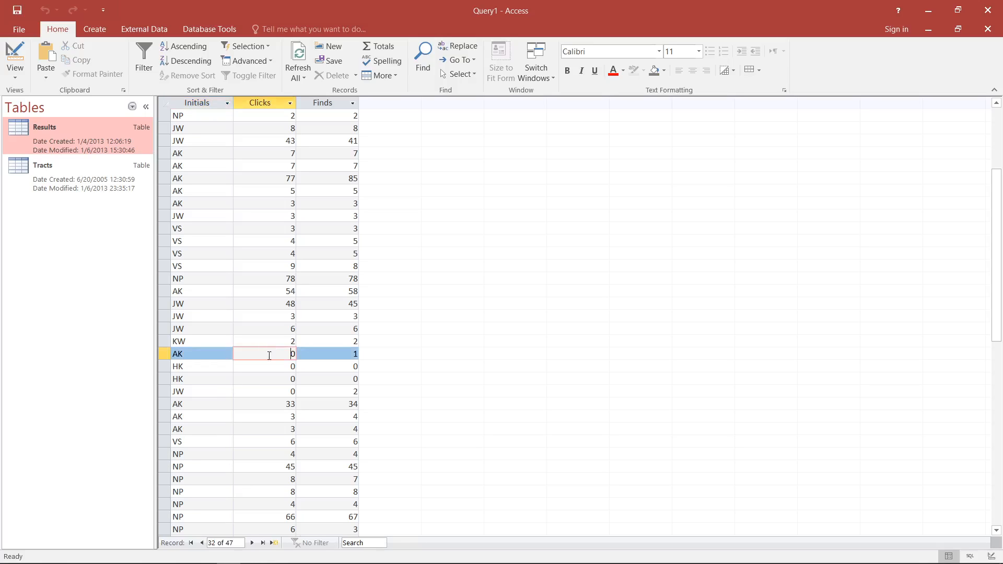
left_click(282, 391)
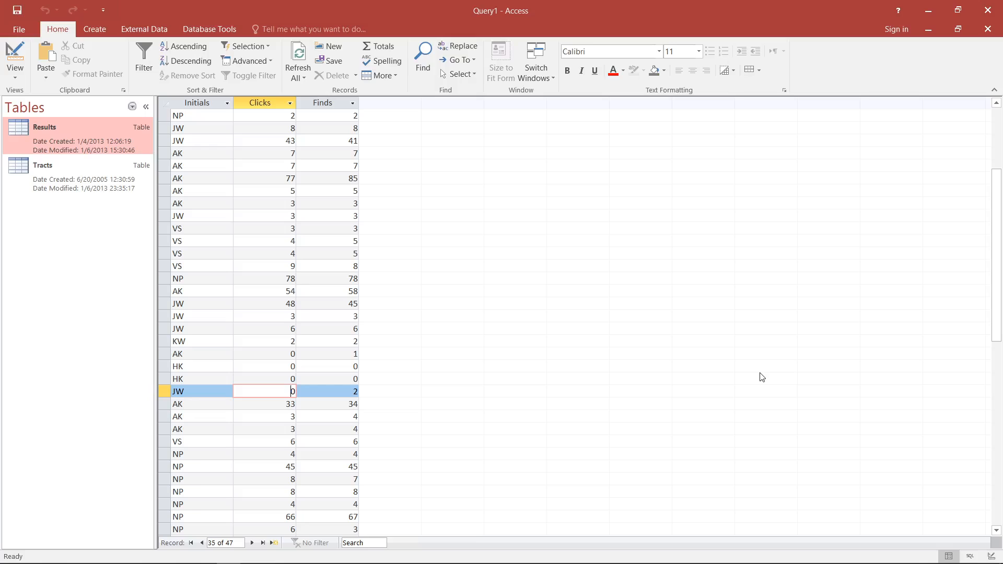
scroll(762, 377, "down", 4)
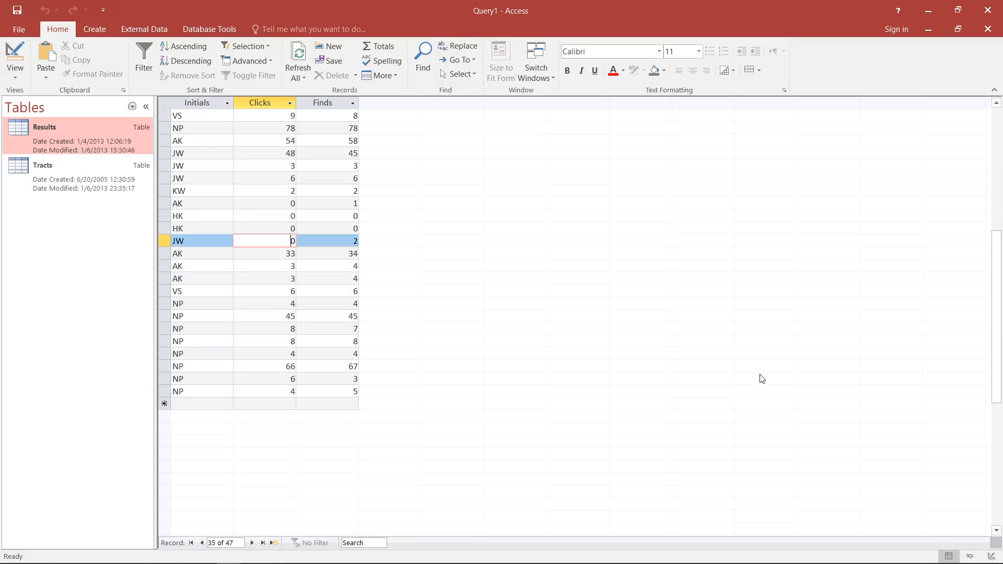
scroll(762, 378, "up", 5)
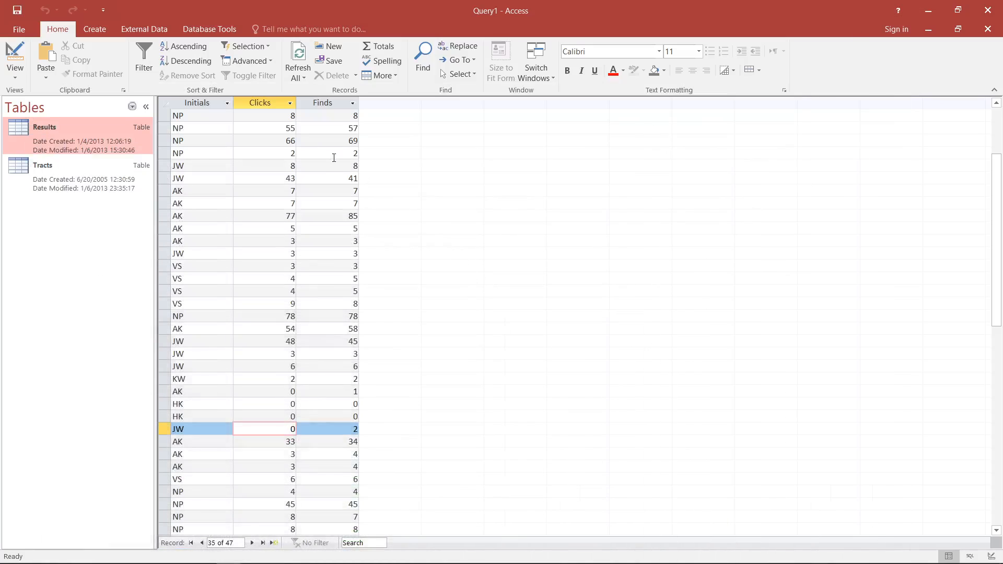
- Return to the query's design and remove the Results table from it
left_click(10, 55)
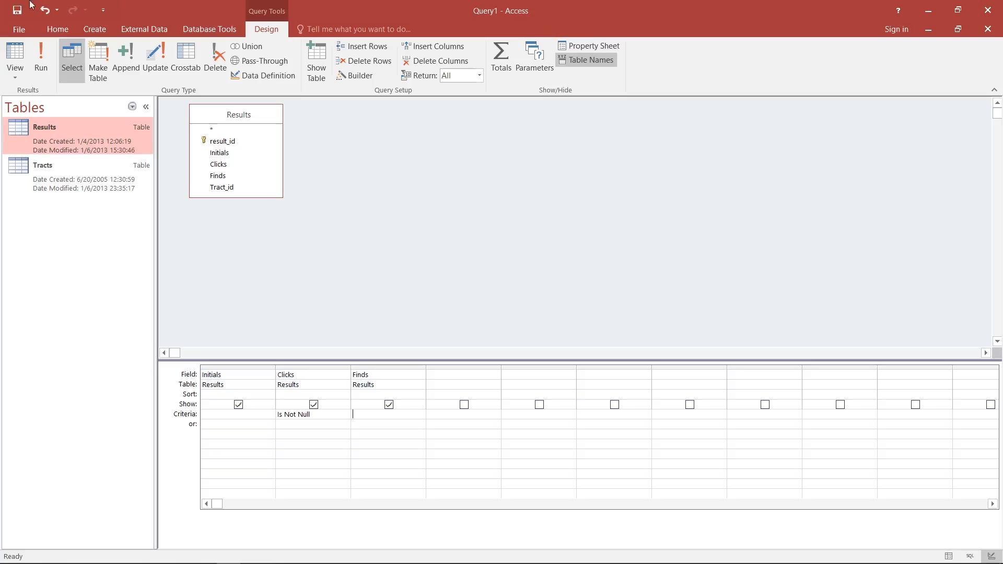
left_click(246, 114)
key("Delete")
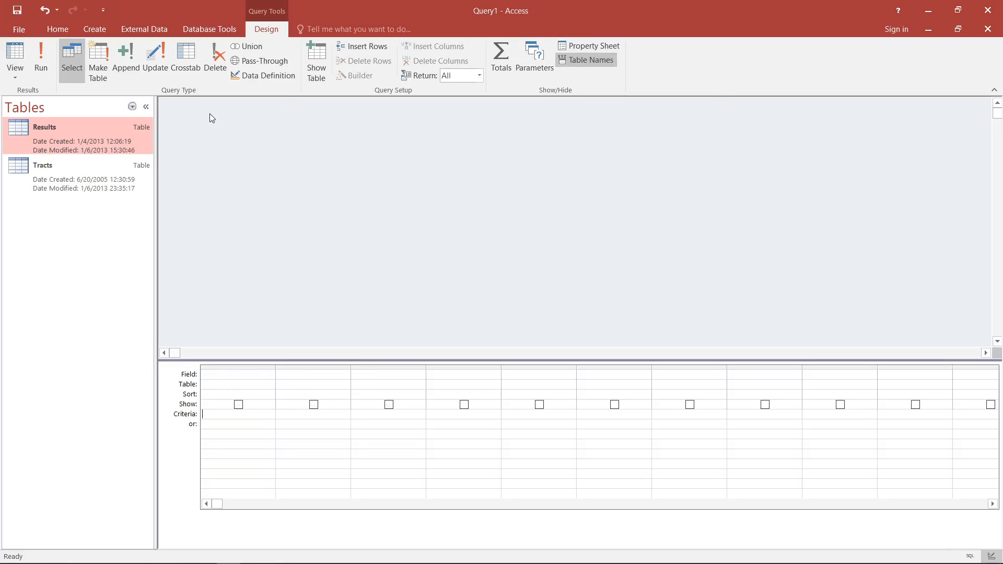
- Open the Tracts table and create a new query in design view based on the Tracts table only
left_click(80, 188)
double_click(80, 186)
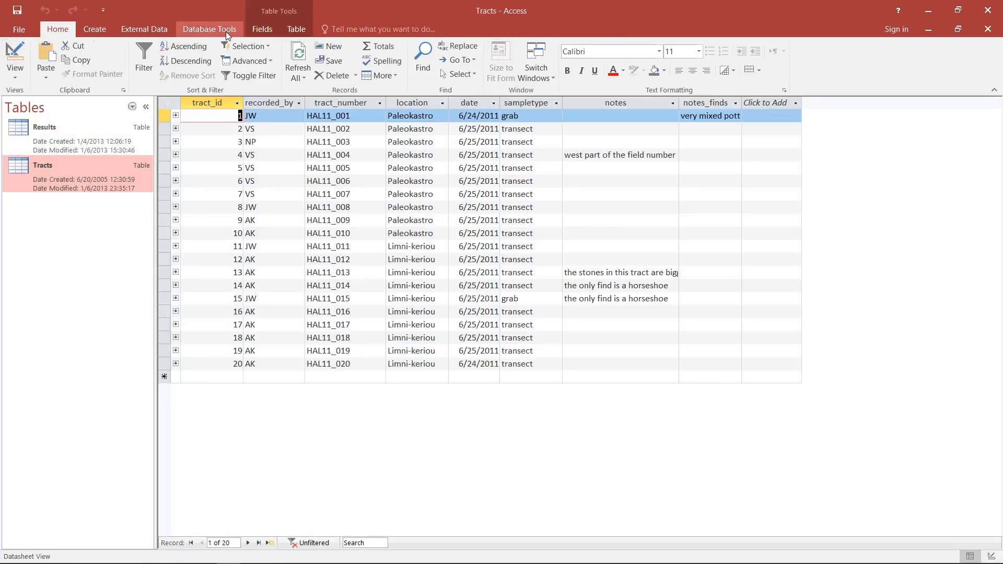
left_click(94, 29)
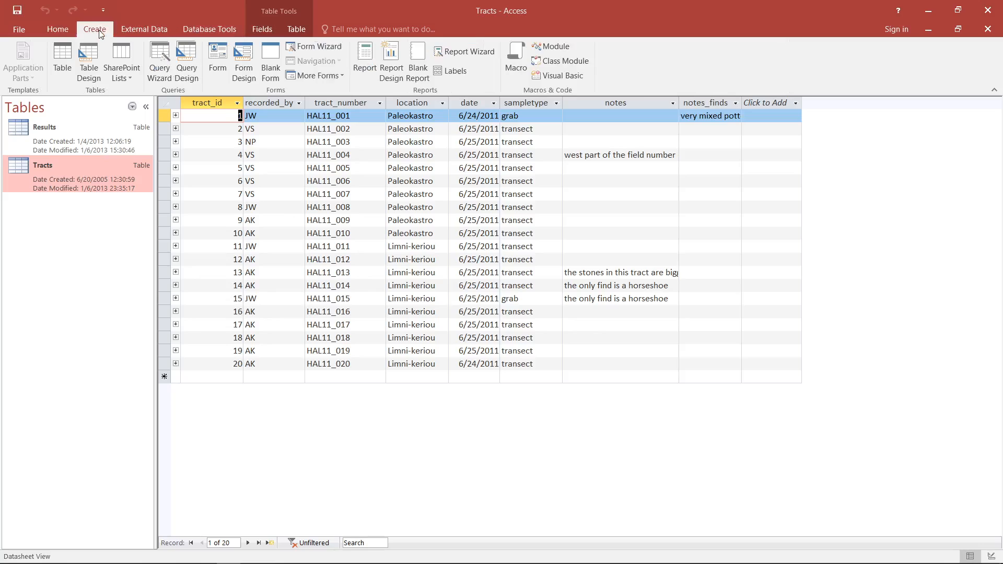
left_click(193, 49)
double_click(461, 293)
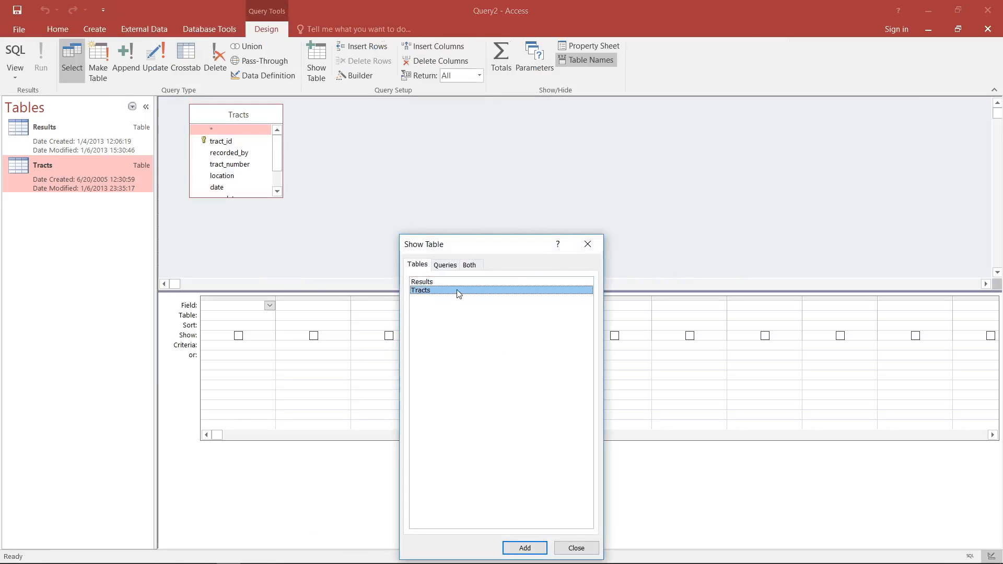
left_click(575, 547)
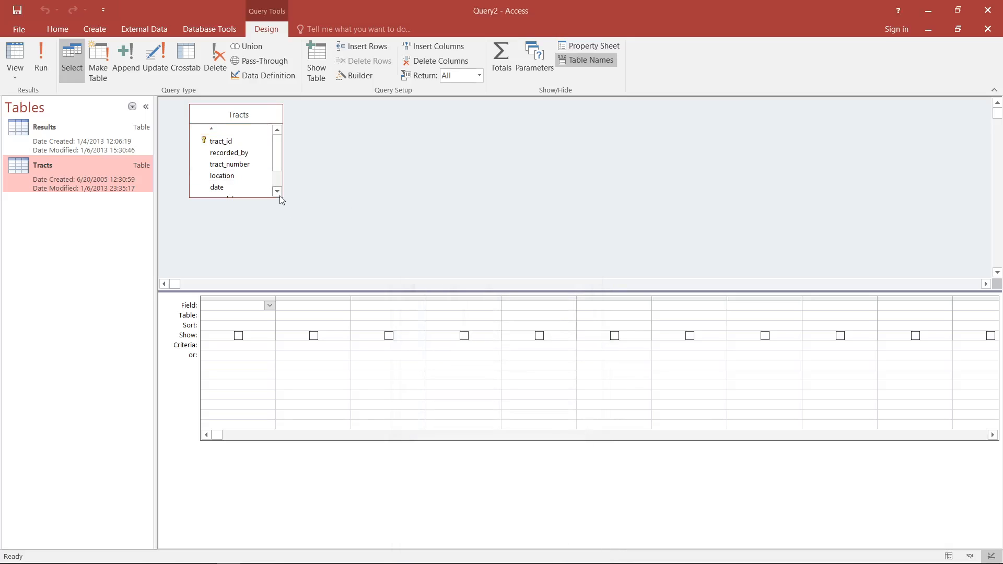
- Enlarge the Tracts field list to show all fields and add recorded_by and sampletype to the query
left_click_drag(282, 199, 329, 255)
left_click_drag(360, 291, 365, 331)
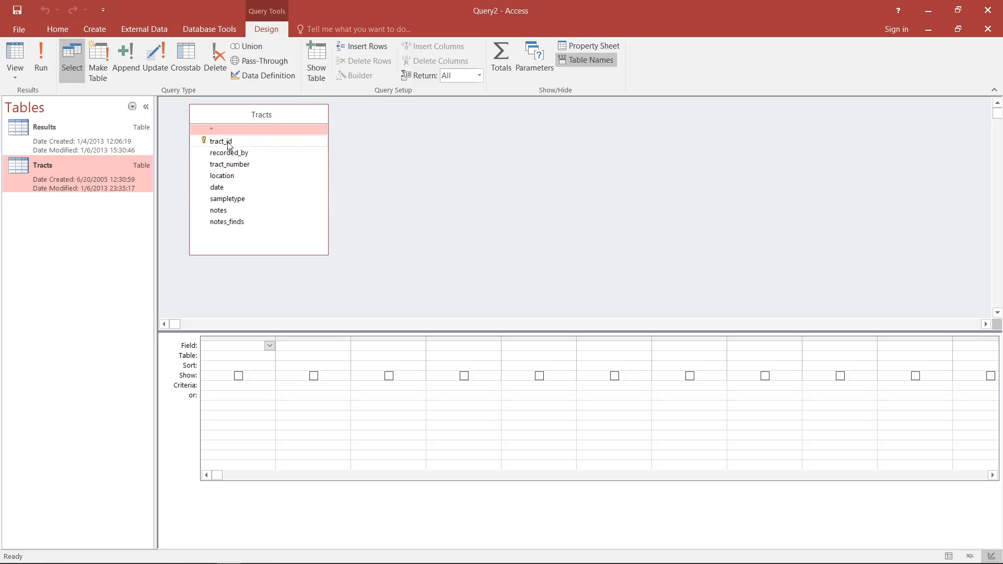
left_click_drag(243, 153, 257, 346)
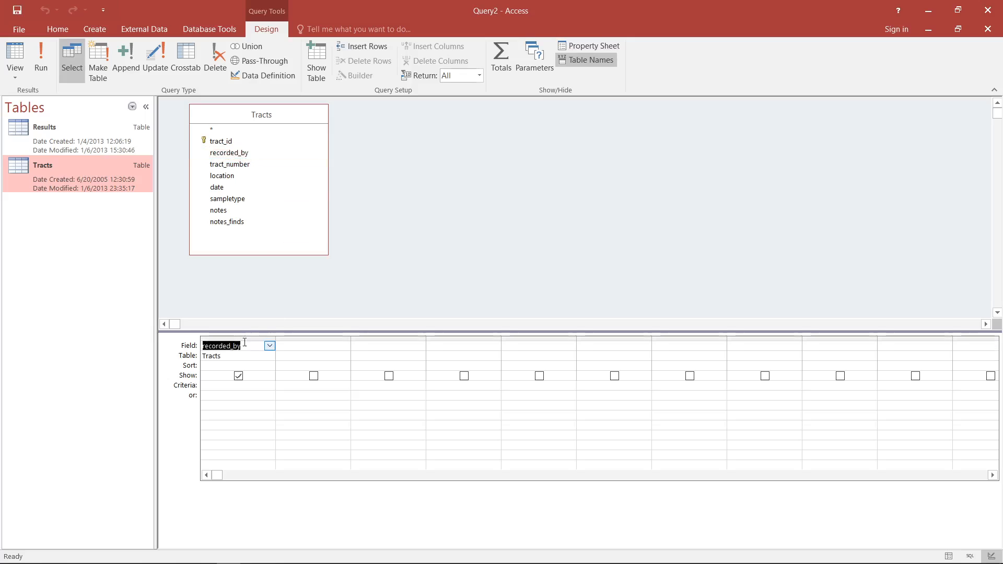
left_click_drag(240, 199, 309, 345)
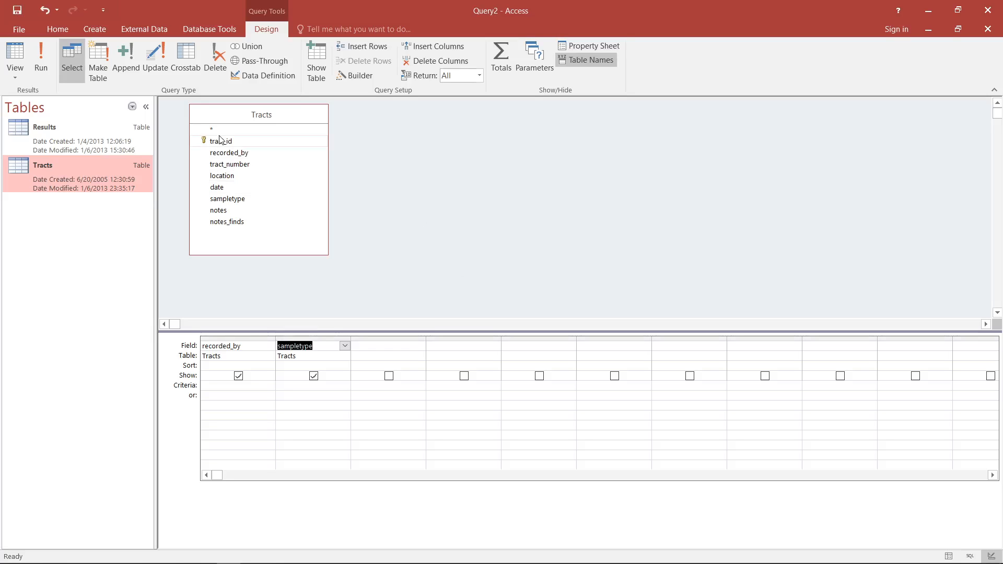
- Turn the query into an update query and set the criterion of the recorded_by field to AK
left_click(158, 58)
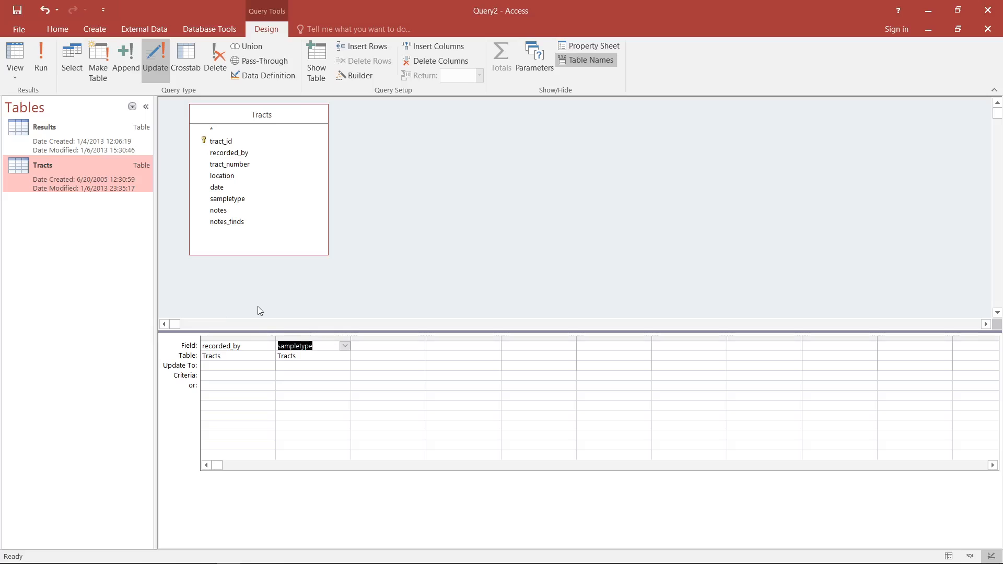
left_click(248, 368)
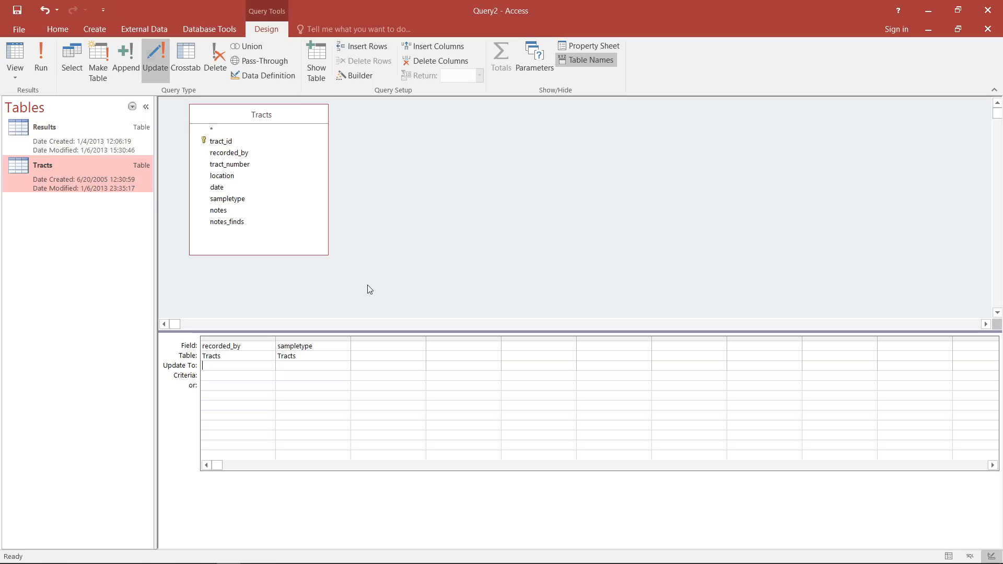
left_click(239, 376)
type("AK")
key("Tab")
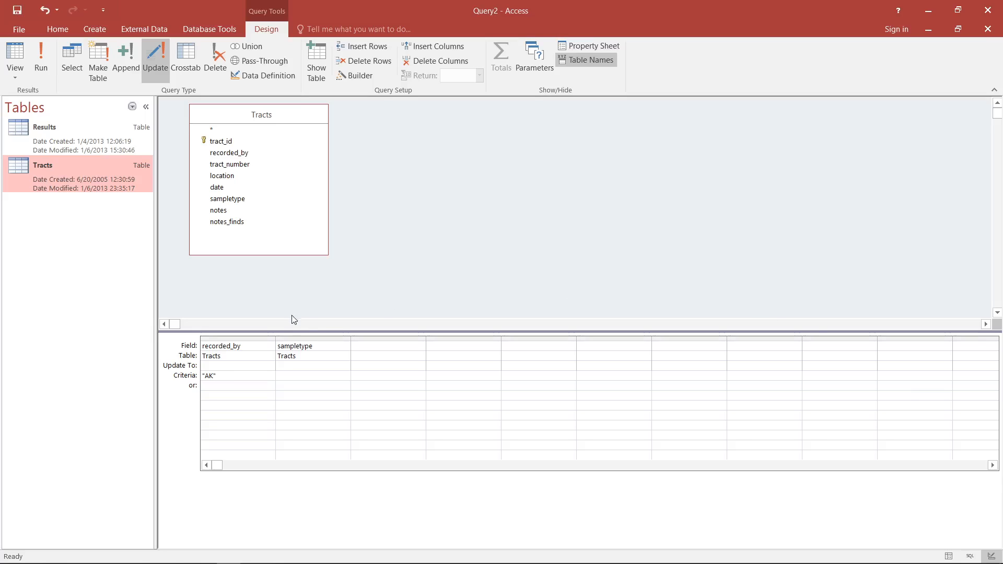
- Set the Update To value of the sampletype field to grab
left_click(315, 364)
type("grab")
key("Tab")
- Preview the sampletype records selected by the update query, and run the query to update them
left_click(15, 55)
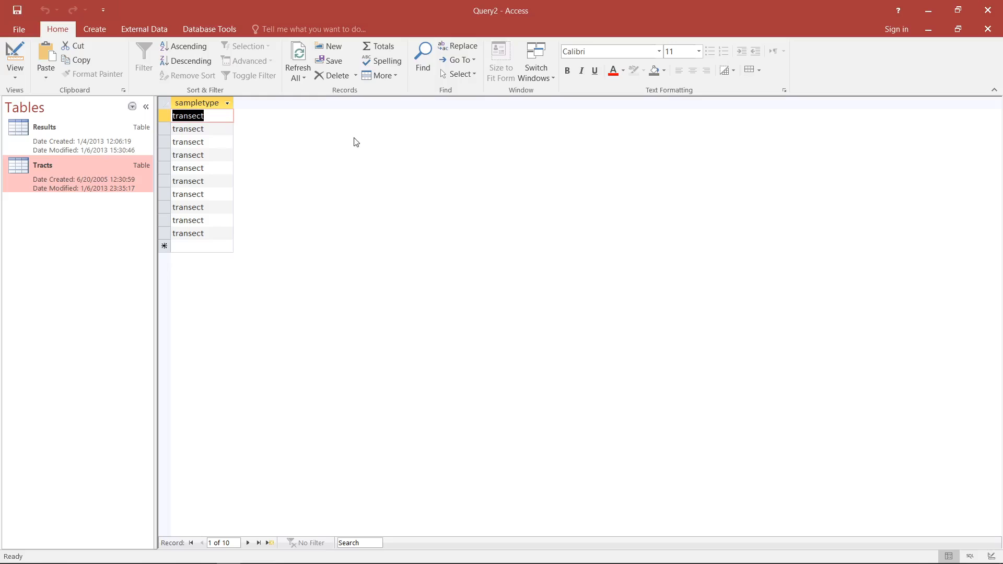
left_click_drag(233, 102, 285, 102)
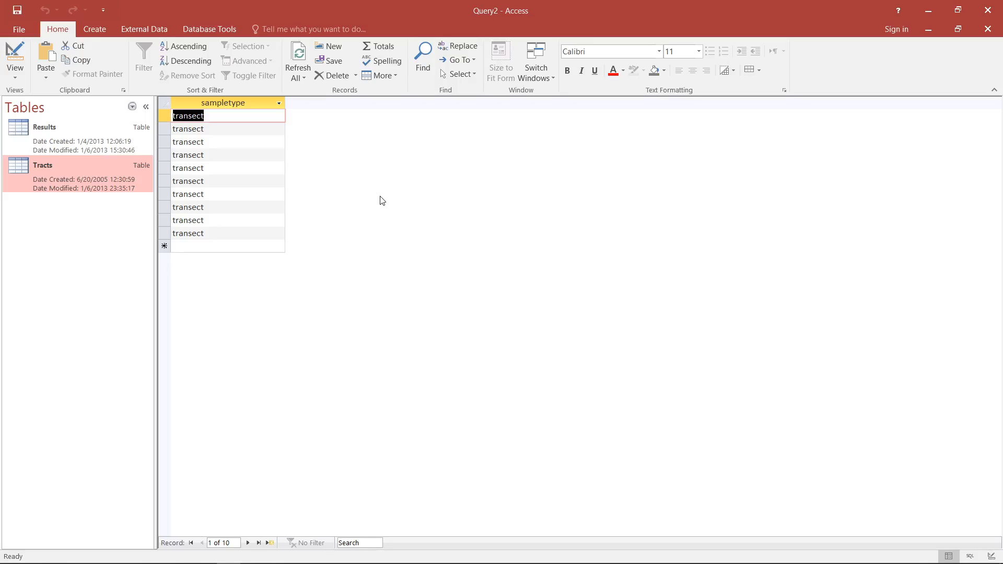
left_click(15, 53)
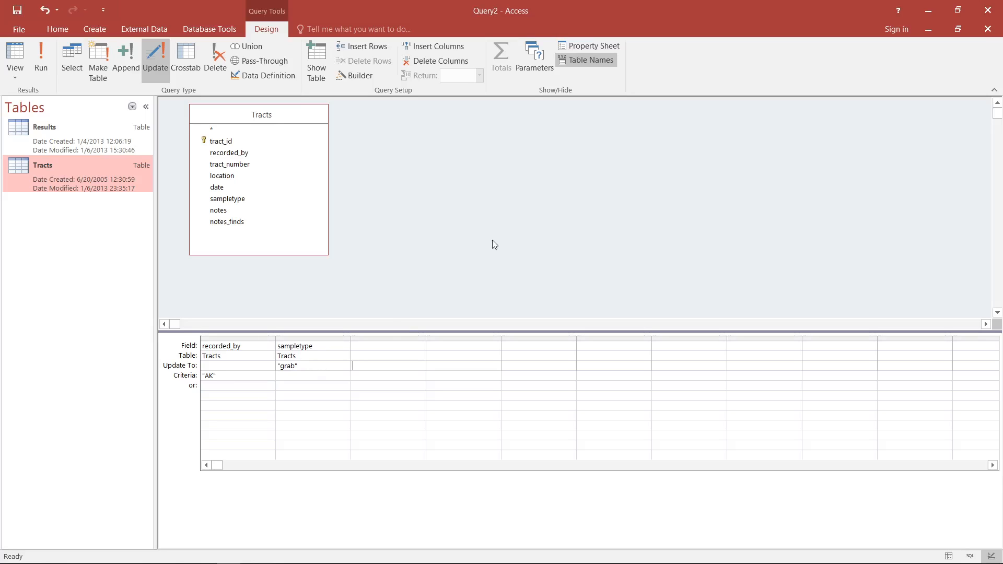
left_click(46, 63)
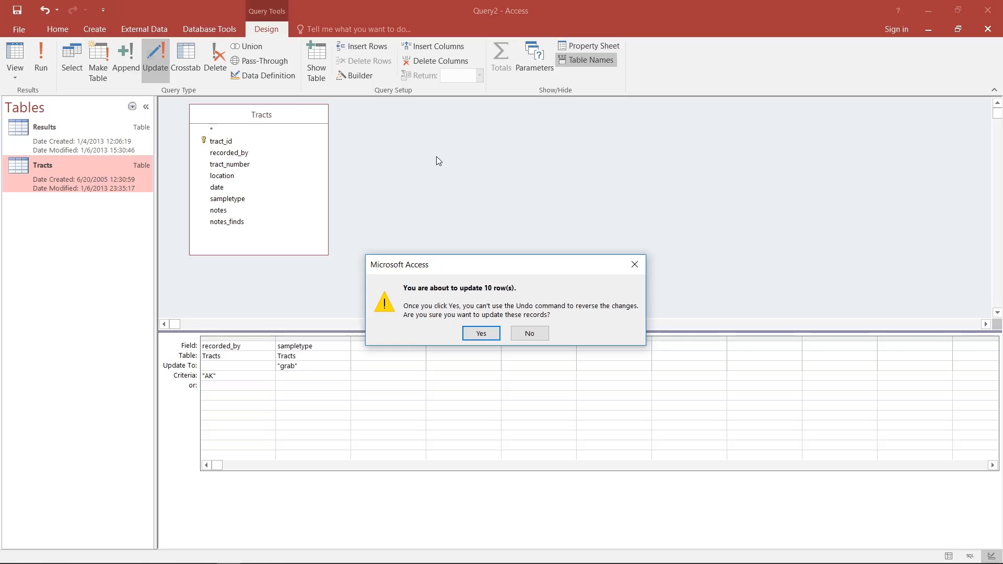
left_click(482, 334)
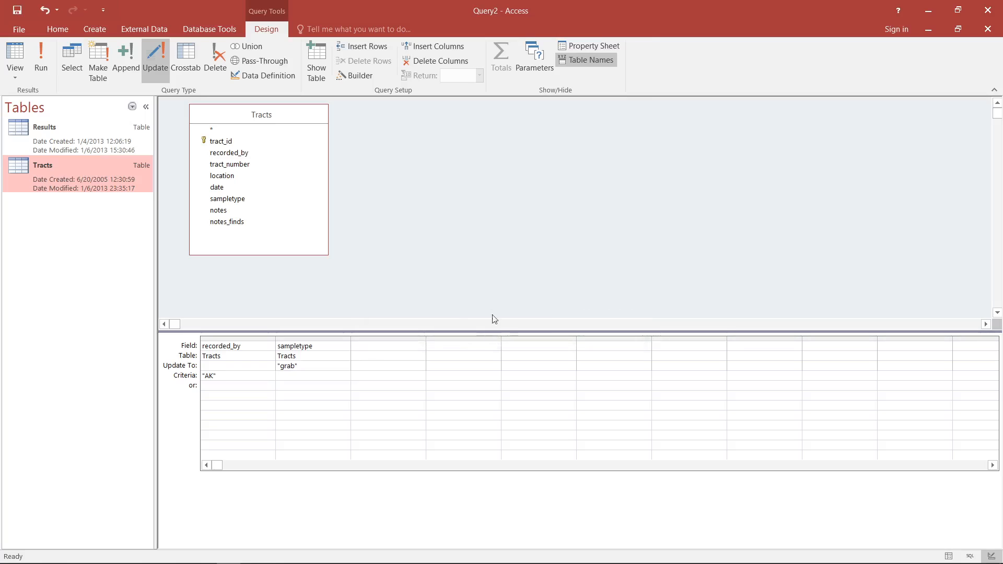
- Open the Tracts table, check the sampletype values of the AK records and the table's design, and close the table
double_click(63, 161)
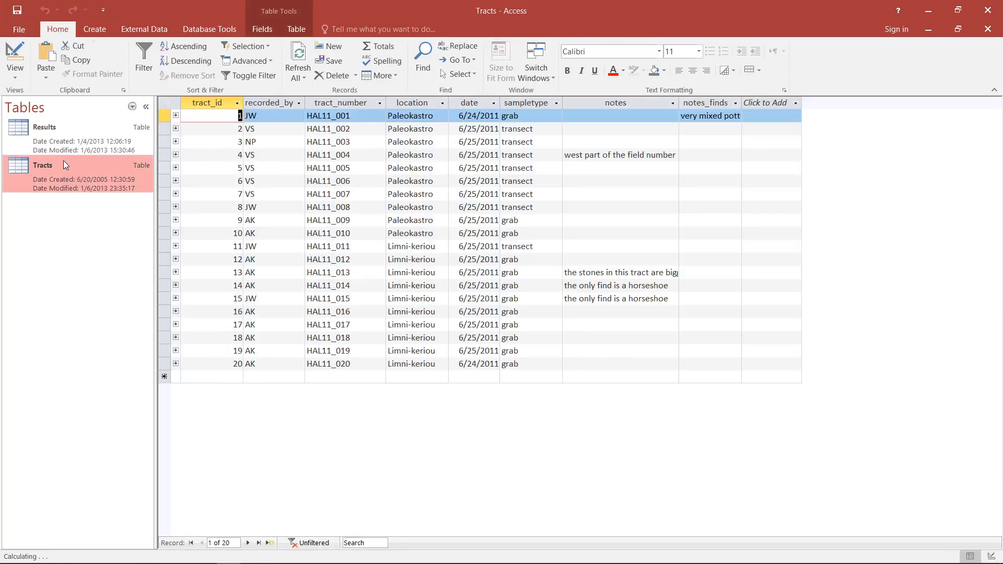
left_click(271, 260)
left_click(271, 274)
left_click(265, 287)
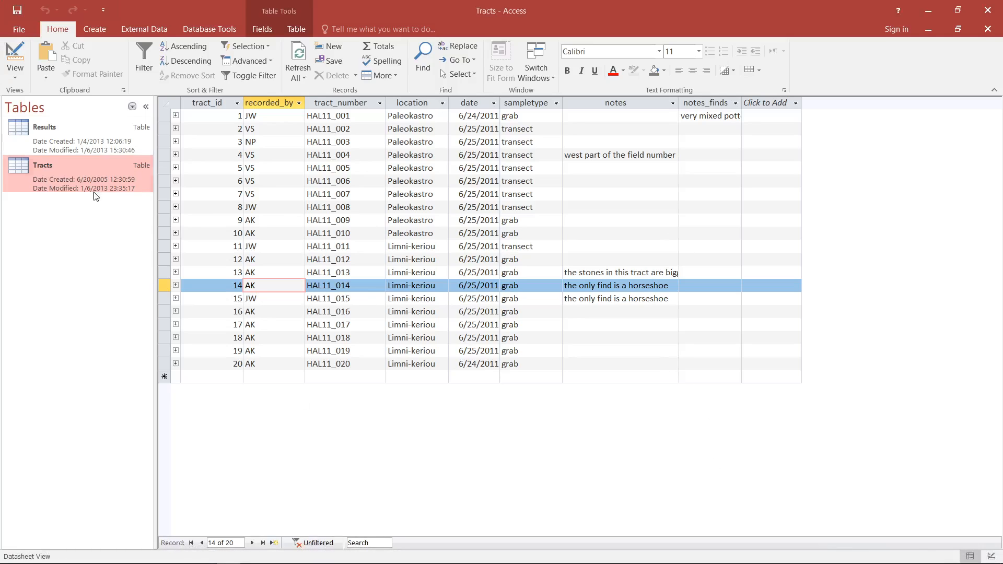
left_click(12, 51)
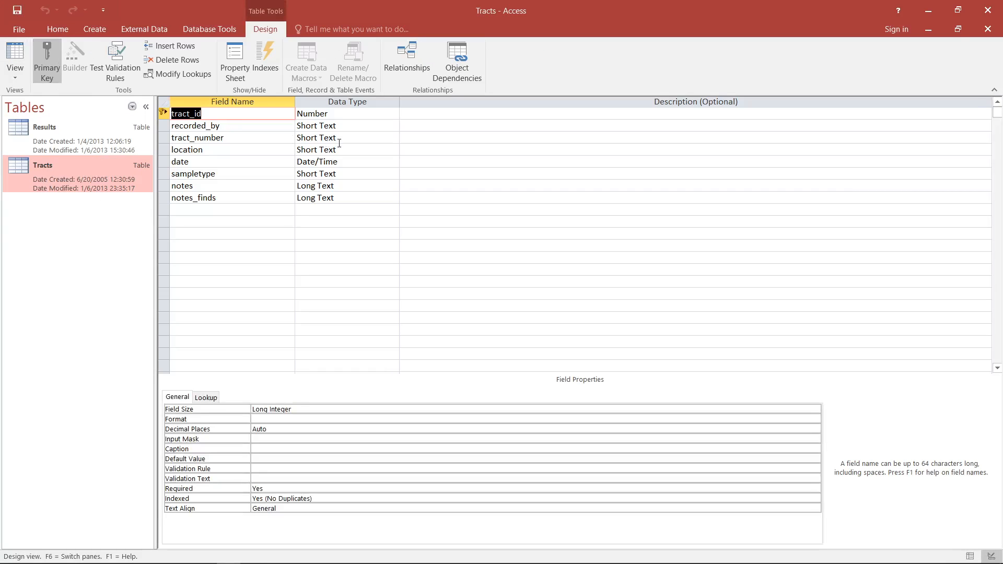
left_click(14, 52)
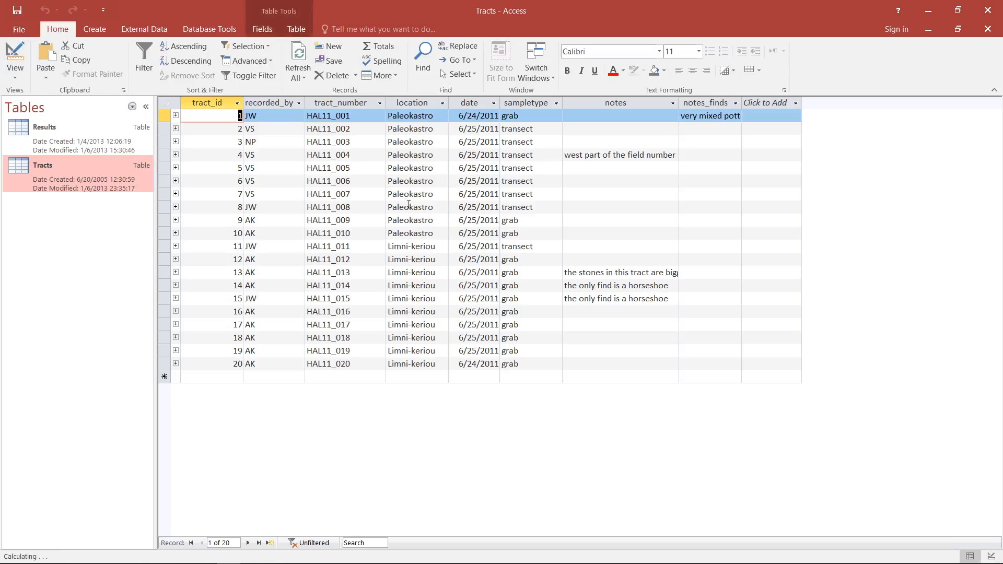
left_click(988, 29)
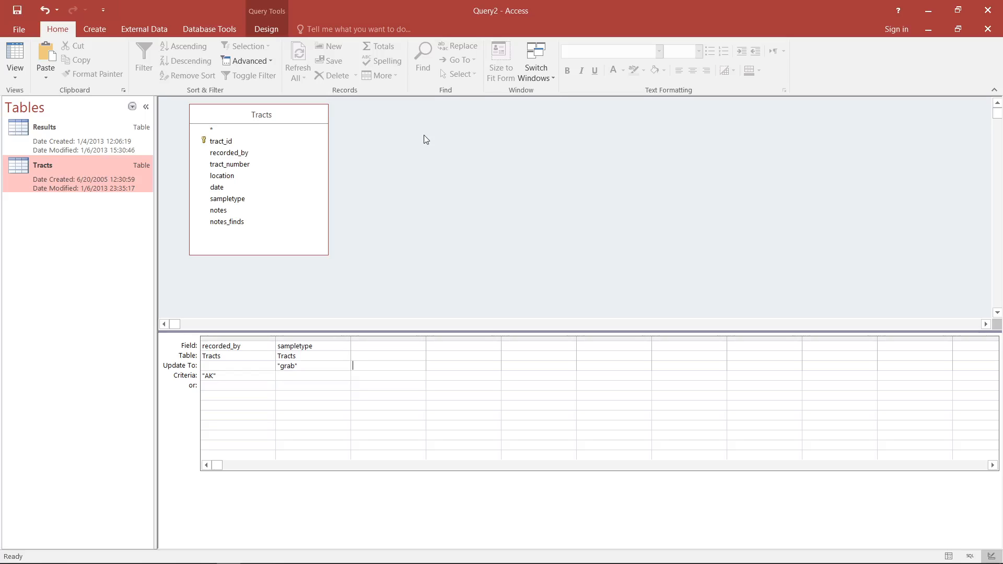
- Change the query on the Tracts table from an update query to a delete query
left_click(261, 32)
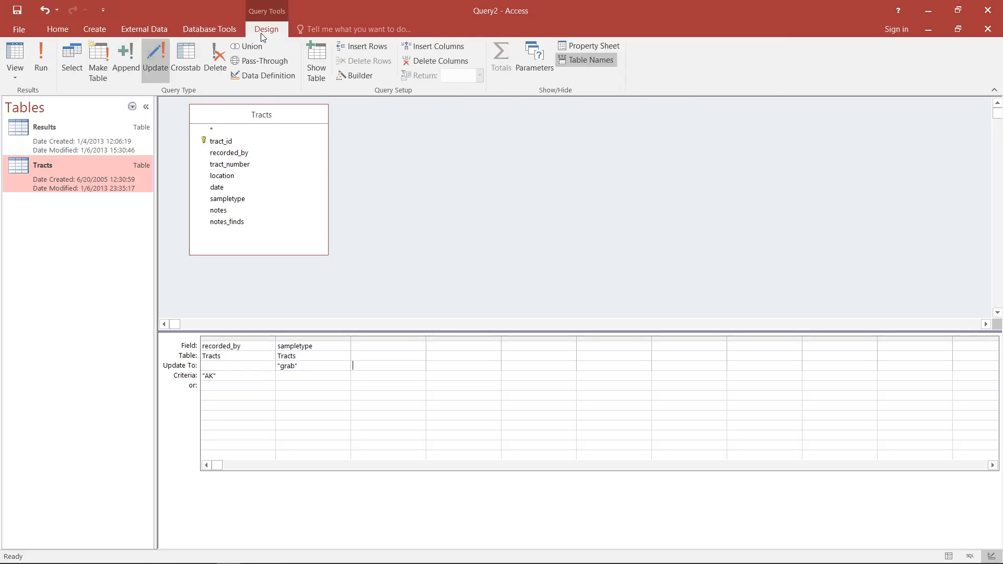
left_click(220, 60)
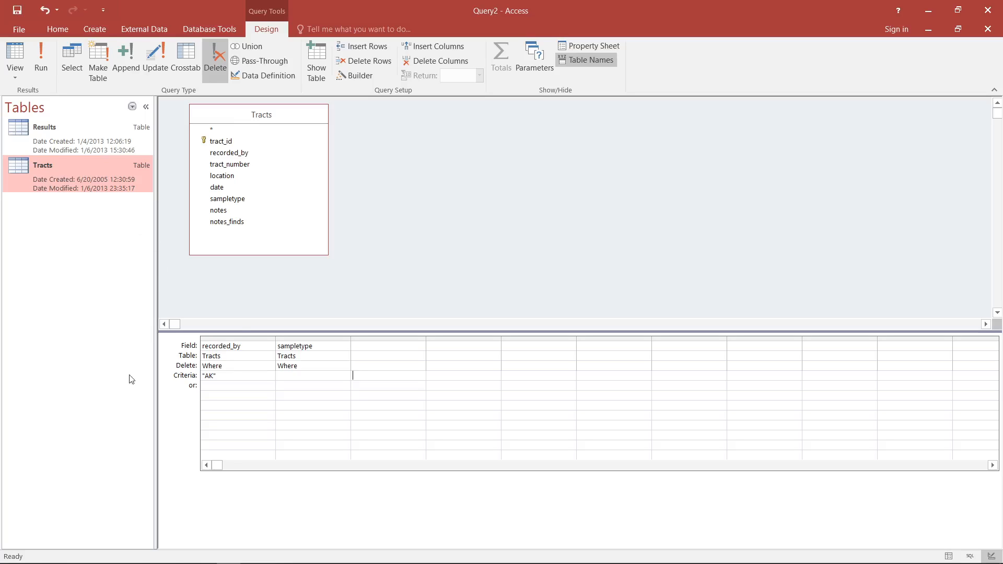
- Remove the recorded_by column from the delete query and set the sampletype criteria to grab
left_click(248, 337)
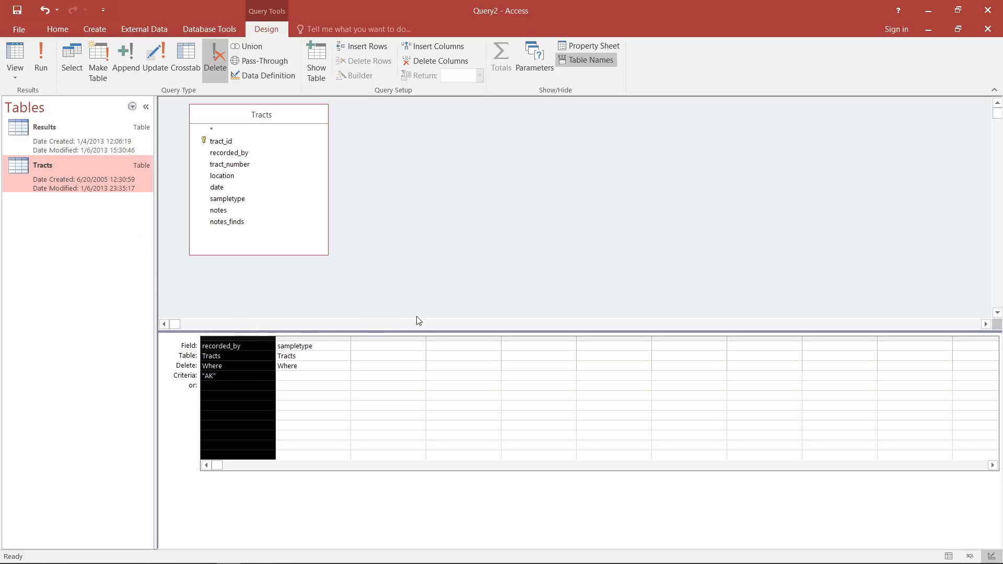
key("Delete")
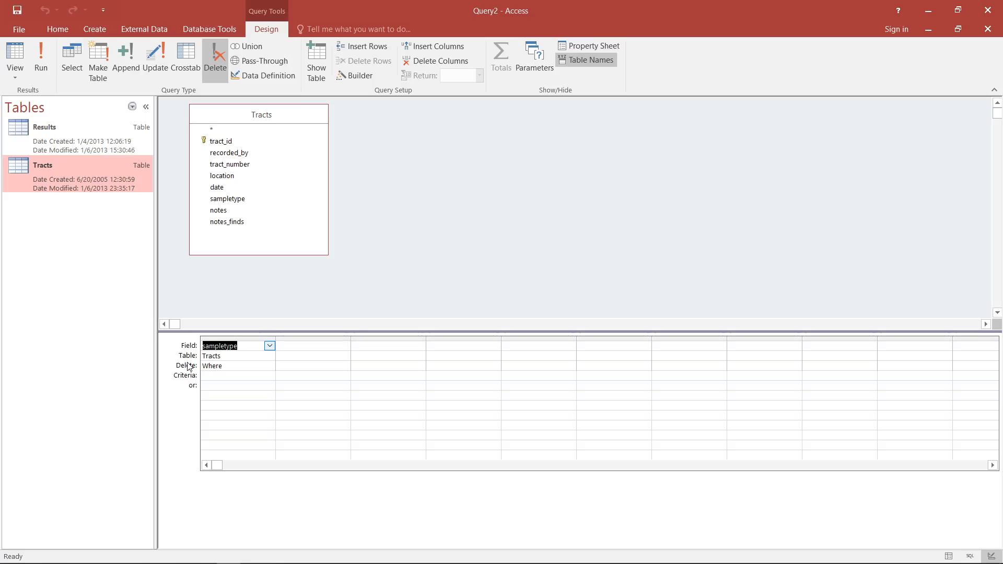
left_click(235, 366)
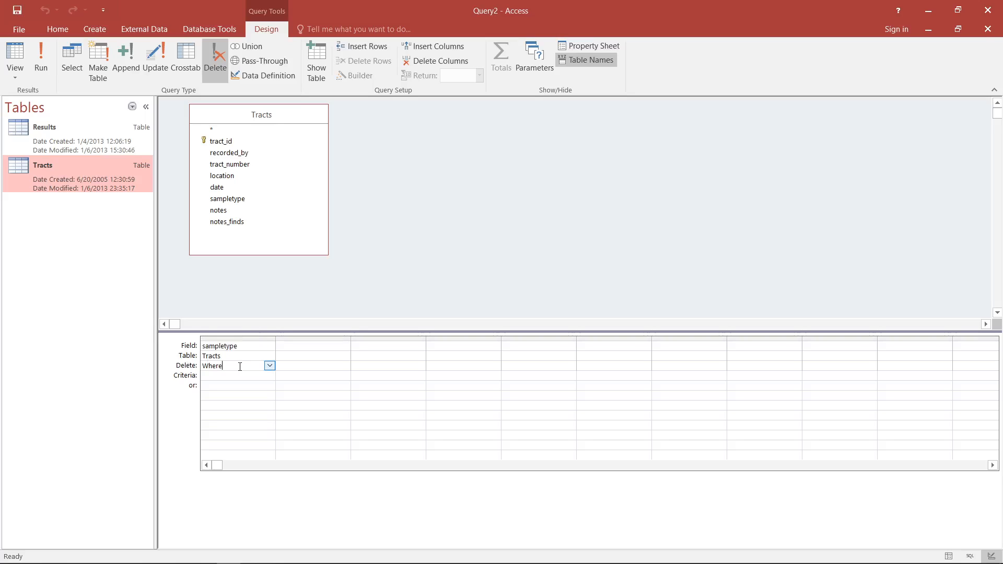
left_click(270, 367)
left_click(270, 367)
left_click(269, 365)
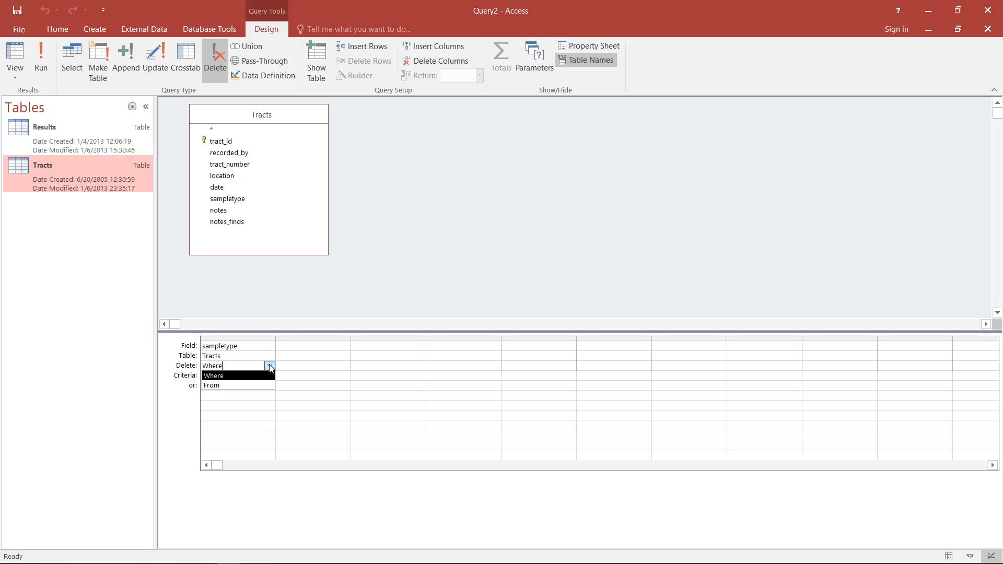
left_click(269, 366)
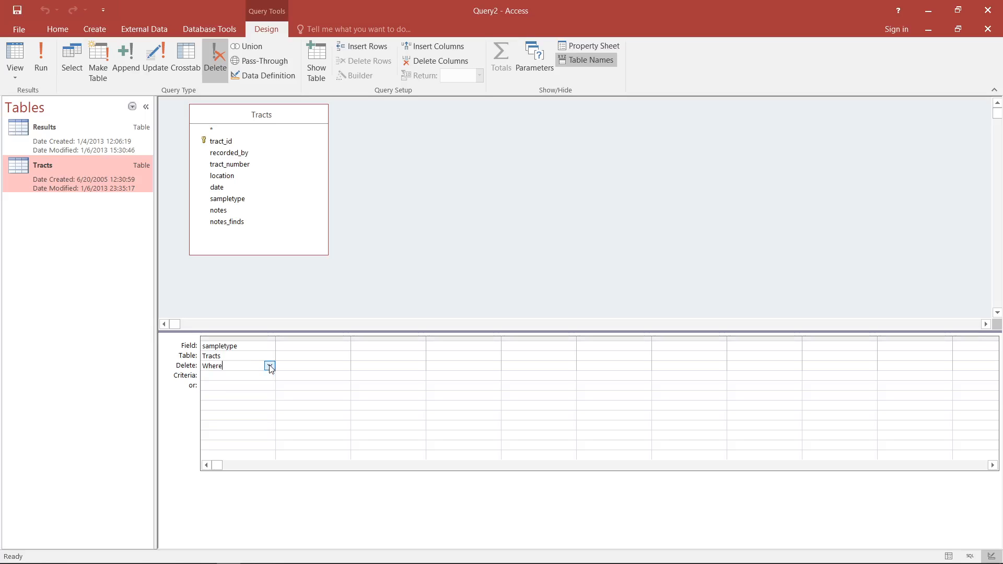
left_click(232, 376)
type("grab")
key("Tab")
- Preview the records selected by the delete query, then run it and accept deleting the rows despite key violations
left_click(15, 60)
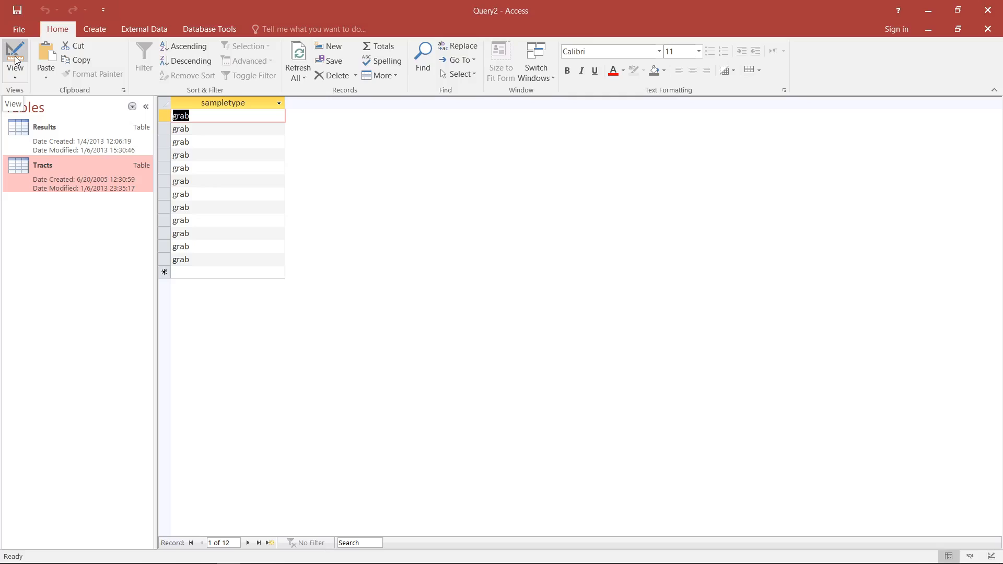
left_click(15, 60)
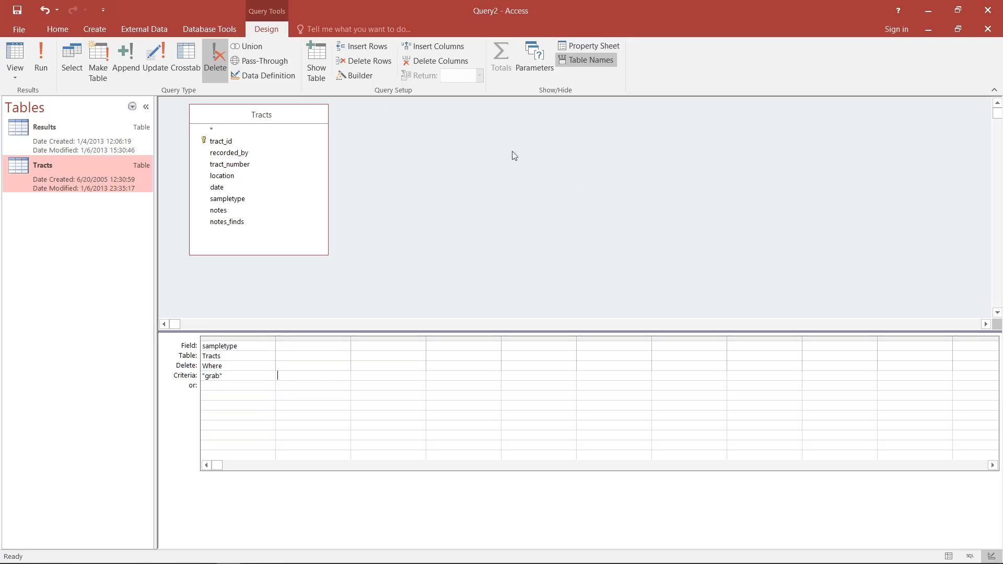
left_click(42, 57)
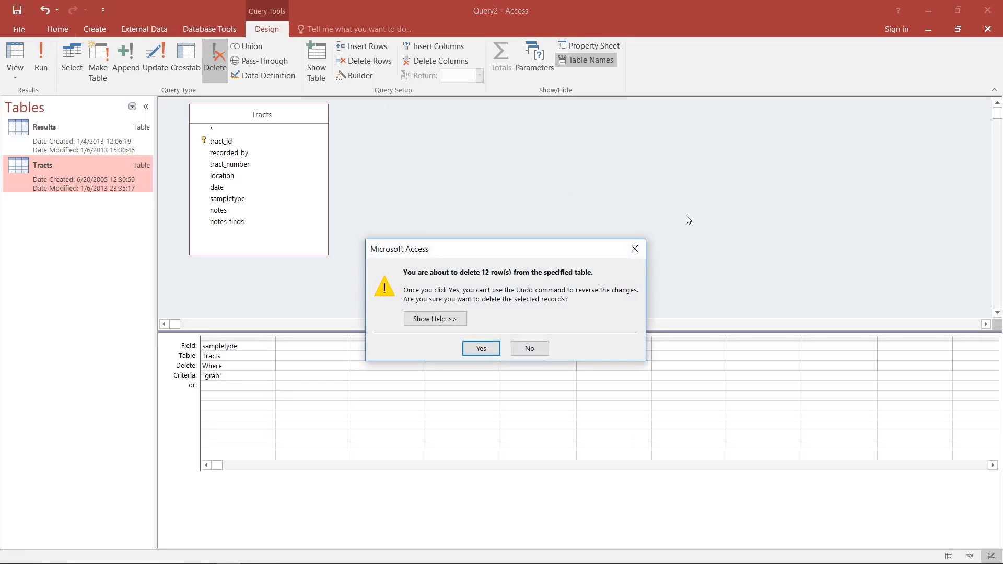
left_click(482, 349)
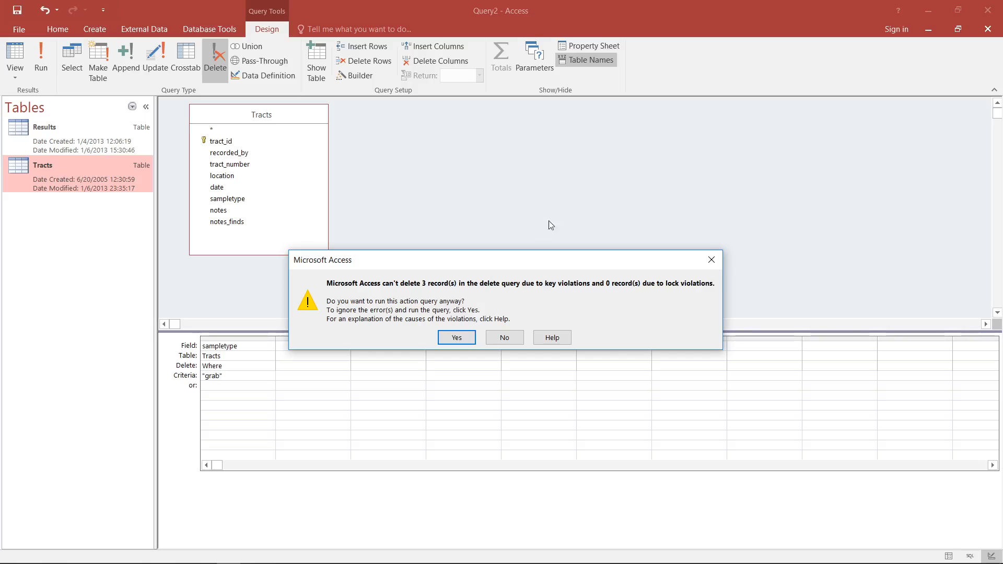
left_click(444, 339)
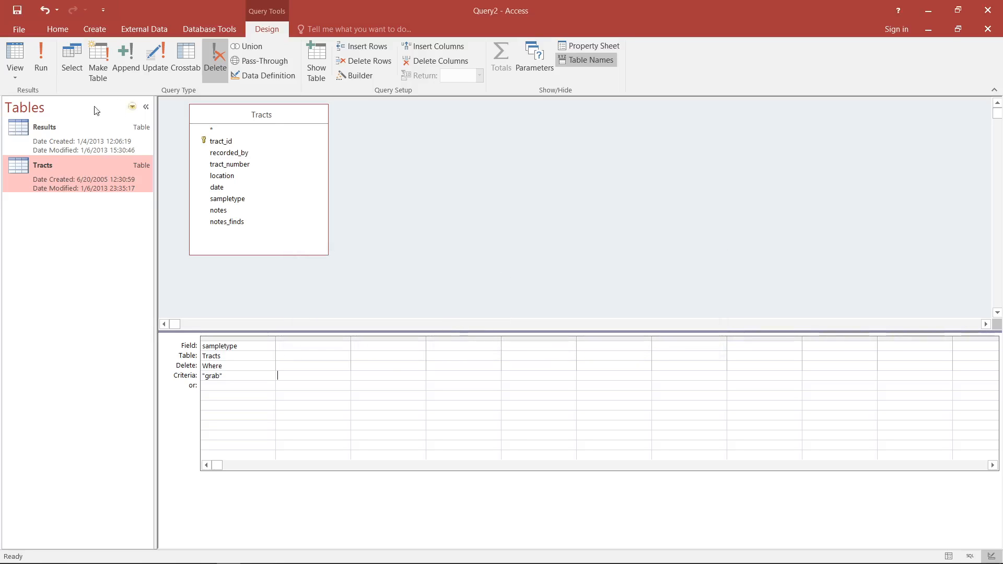
- Open the Tracts table and check which tract_id records still have the sampletype grab
double_click(72, 180)
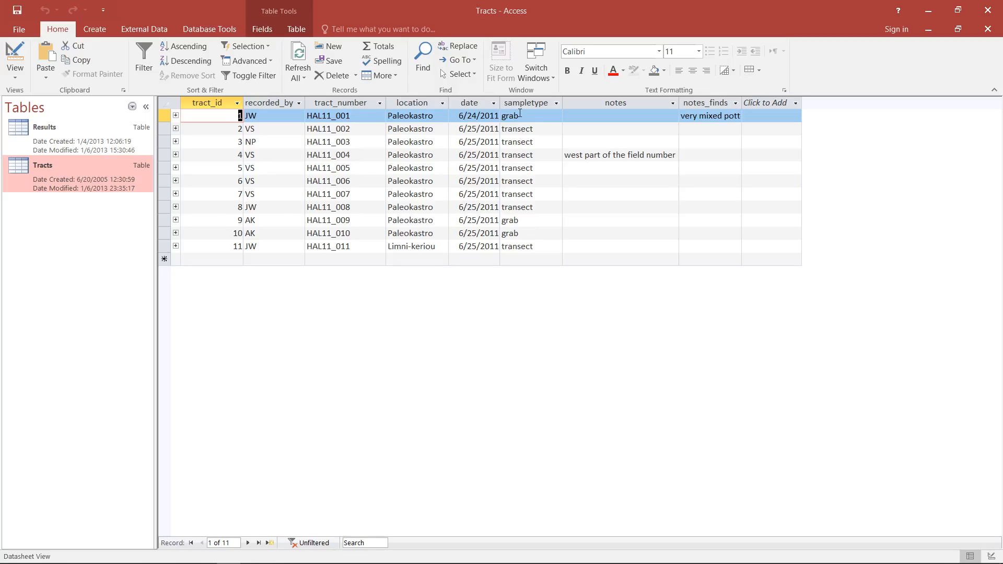
left_click(217, 112)
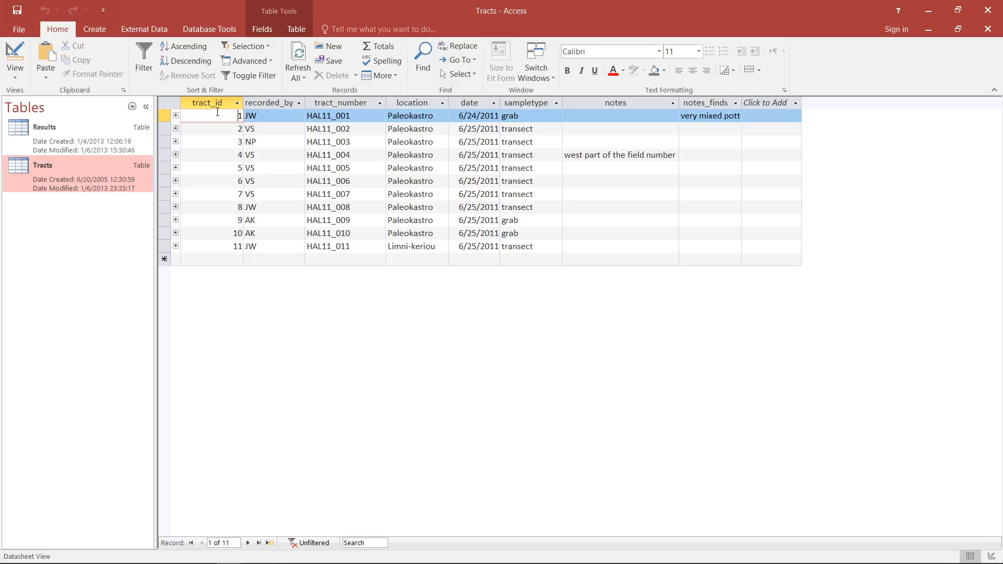
left_click(533, 221)
left_click(216, 221)
left_click(211, 233)
left_click(222, 223)
left_click(218, 231)
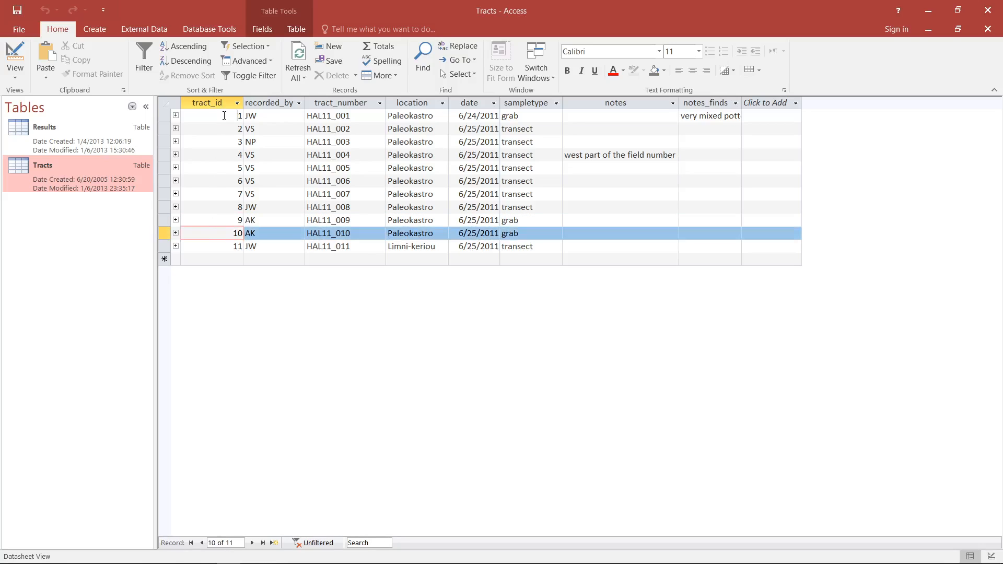
left_click(239, 116)
- Check the Results table for records linked to tracts 1, 9 and 10, then close both tables and return to the delete query's design
double_click(94, 135)
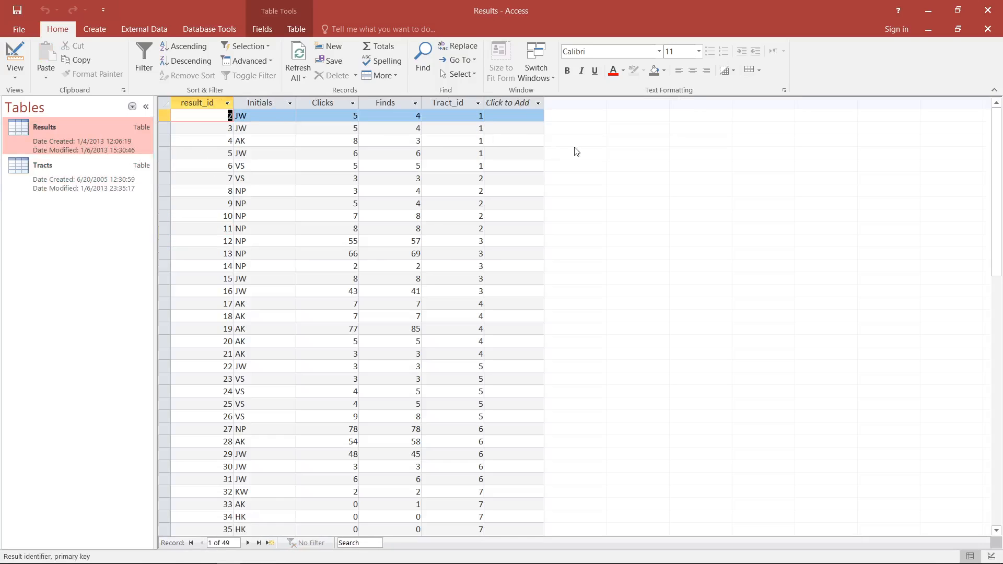
left_click(166, 116)
left_click_drag(166, 116, 166, 166)
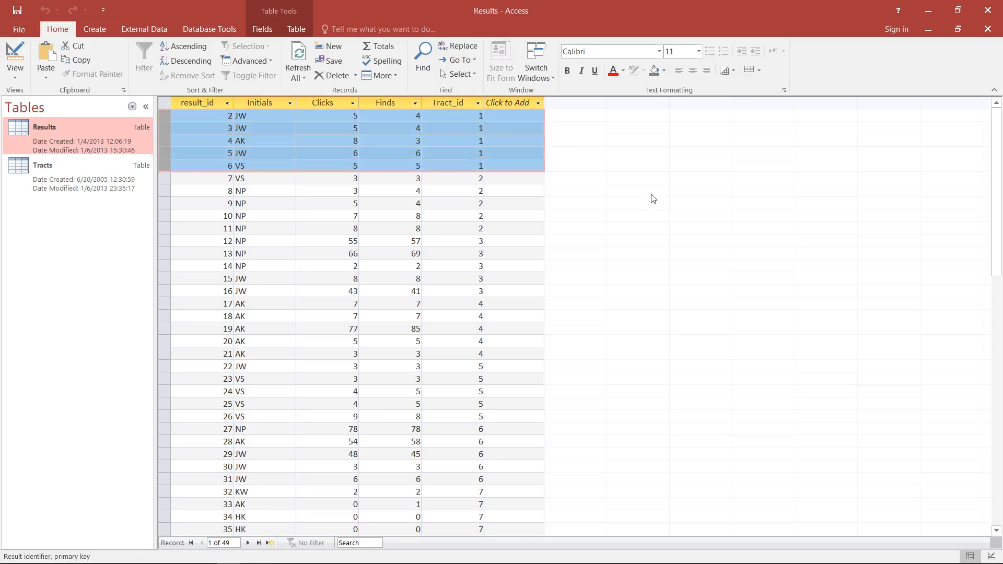
scroll(650, 209, "down", 6)
mouse_move(166, 391)
left_mouse_down()
mouse_move(166, 480)
mouse_move(158, 376)
left_mouse_up()
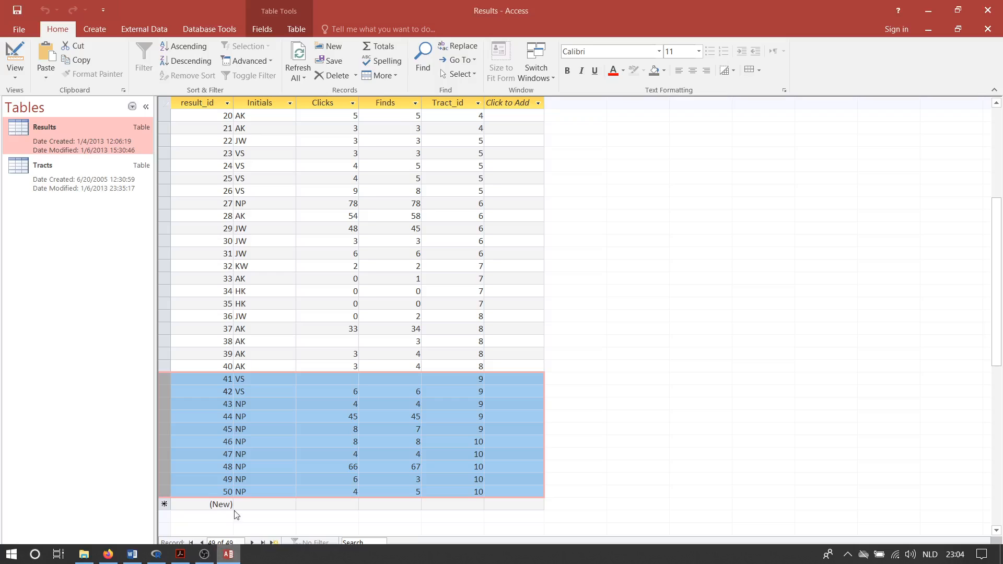
left_click(98, 30)
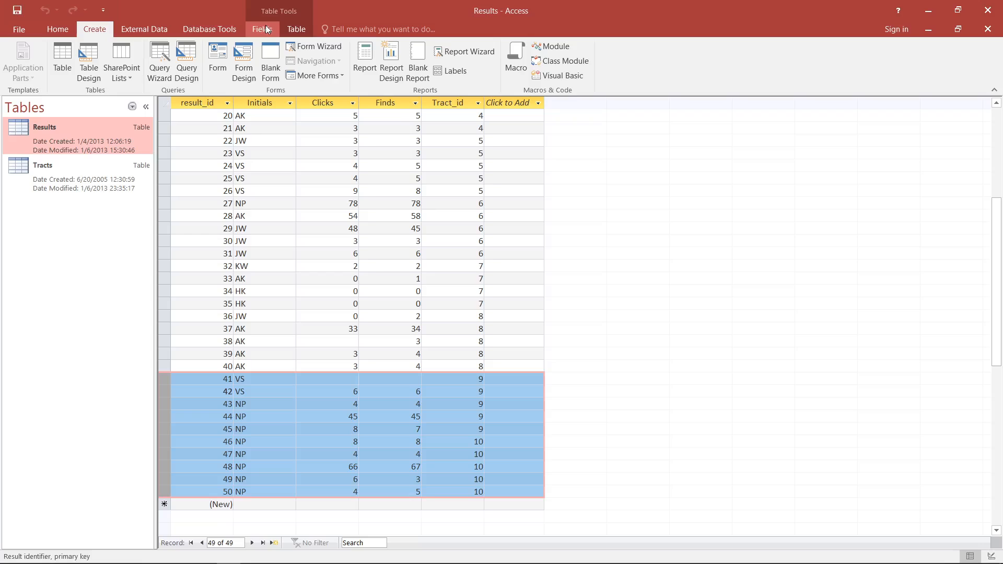
left_click(988, 30)
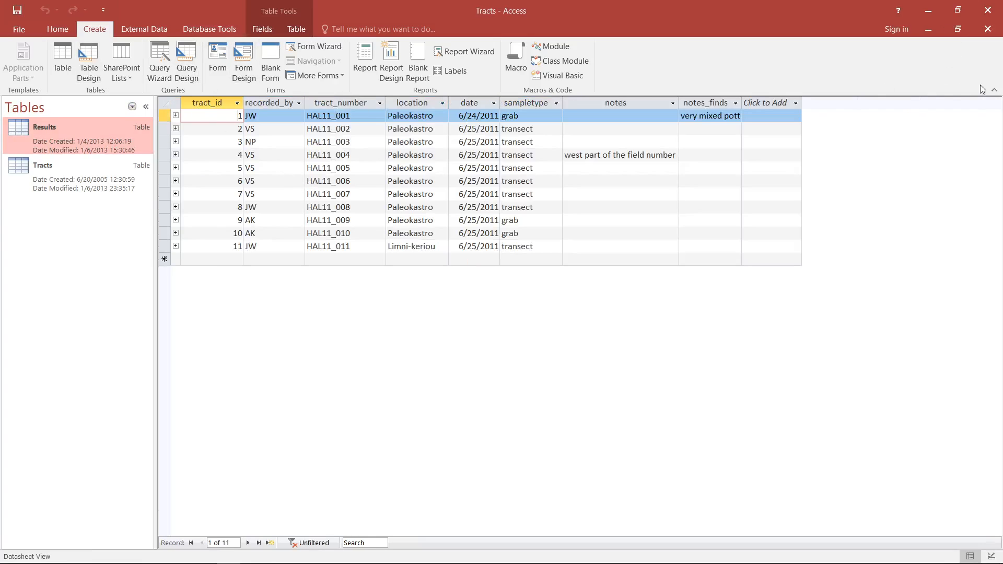
left_click(988, 29)
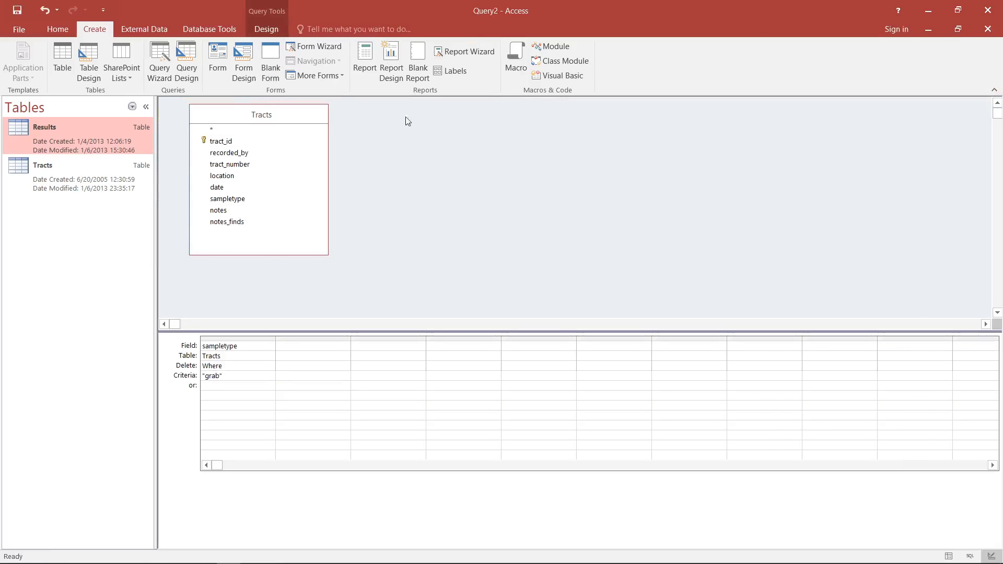
left_click(277, 29)
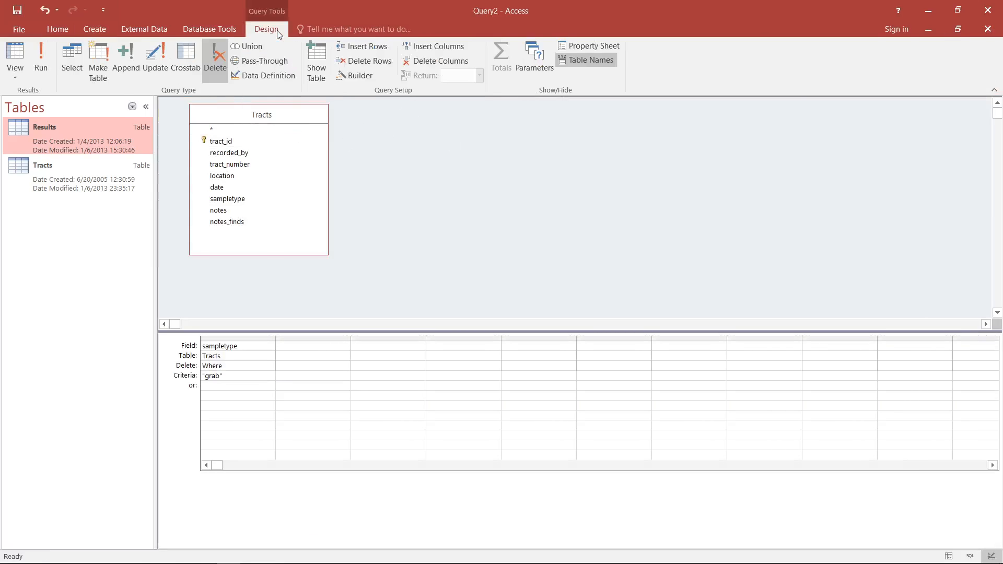
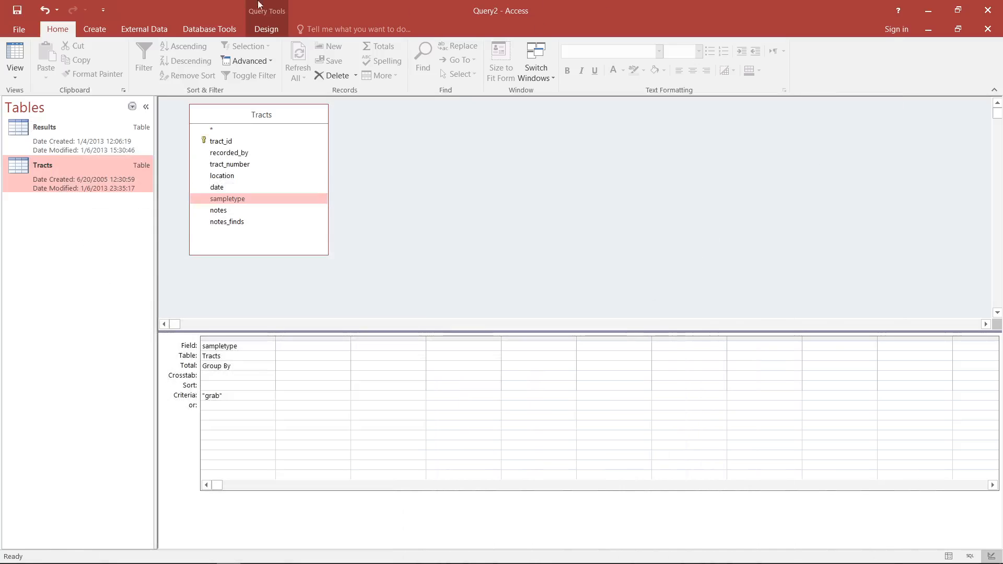
- Create a new query in design view with the Results and Tracts tables
left_click(260, 30)
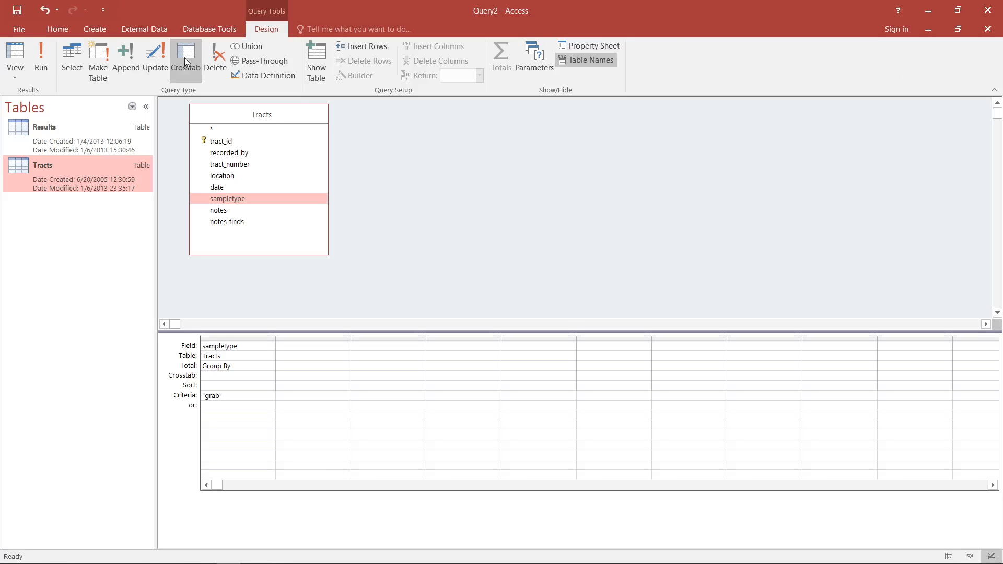
left_click(96, 20)
left_click(185, 2)
left_click(98, 31)
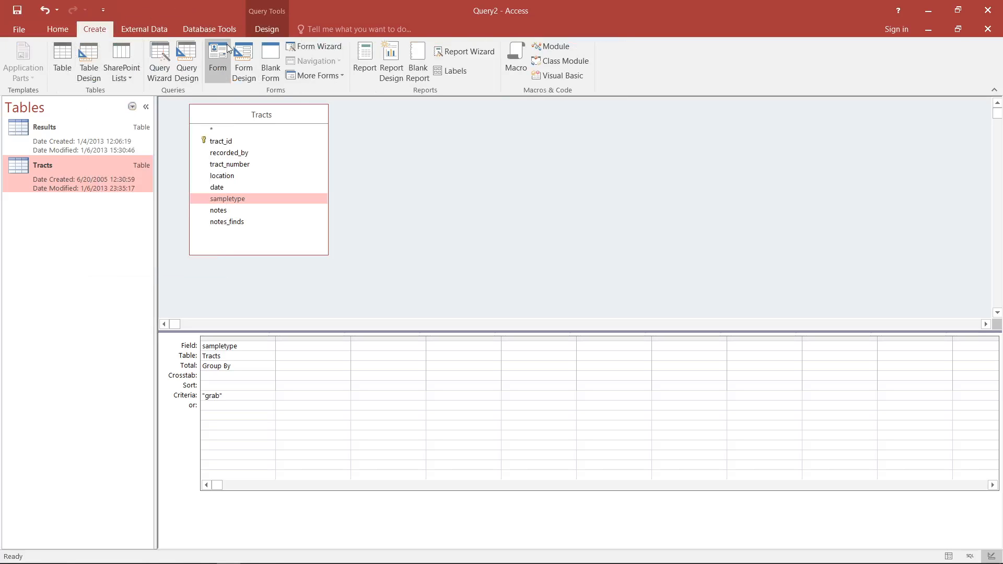
left_click(187, 58)
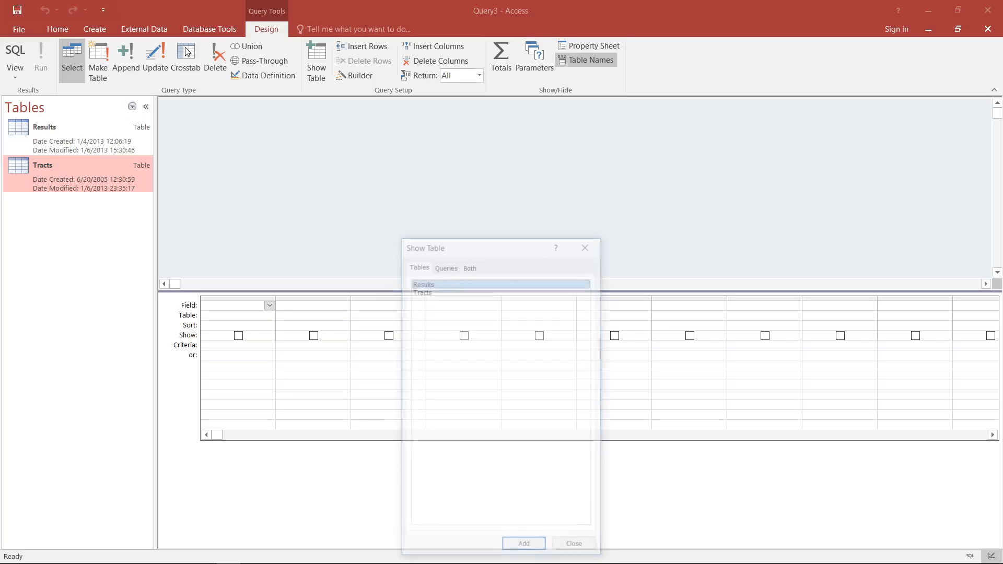
double_click(468, 282)
double_click(468, 290)
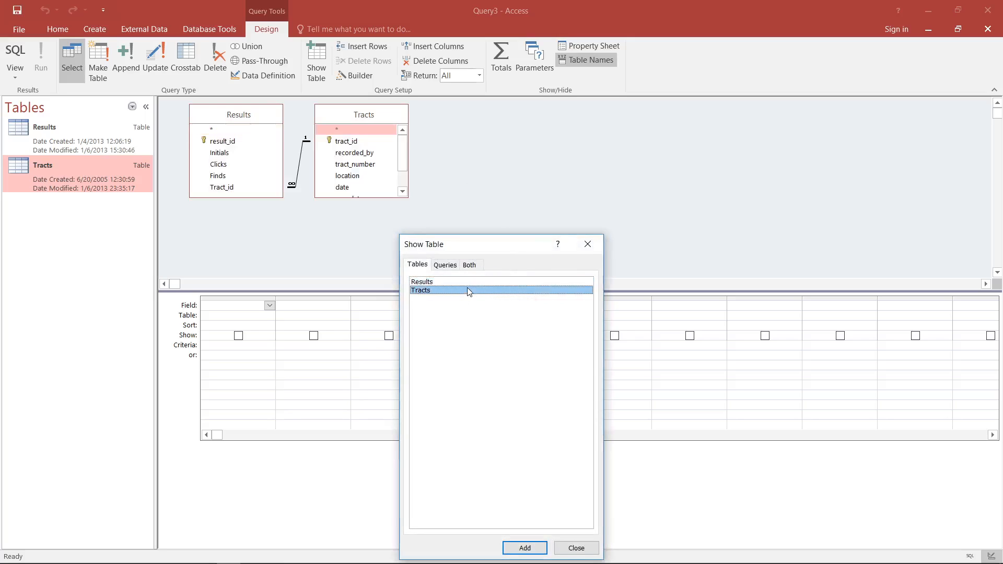
left_click(586, 246)
- Place the Tracts table before the Results table and change the query type to crosstab
left_click_drag(241, 116, 510, 131)
left_click(187, 55)
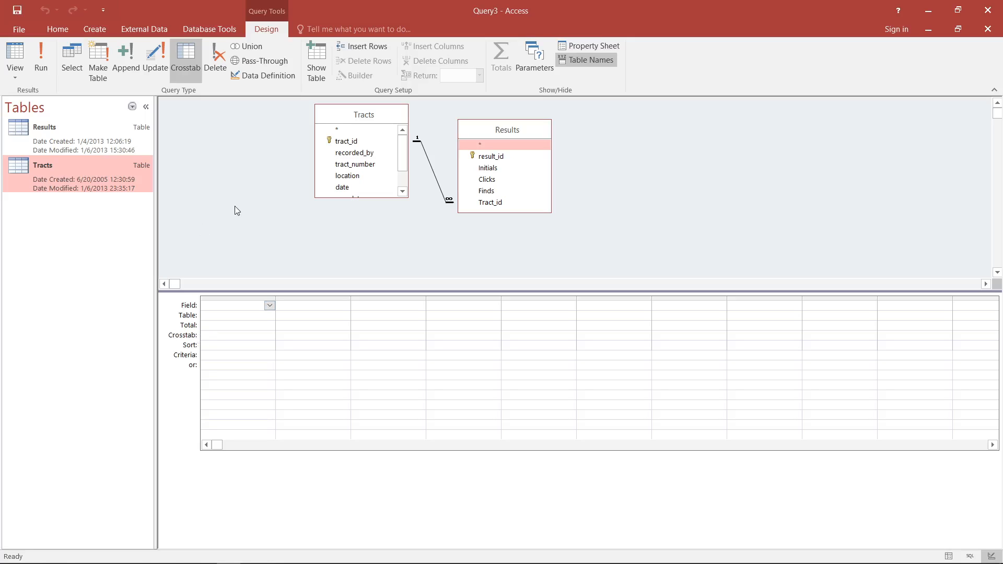
left_click_drag(376, 117, 291, 132)
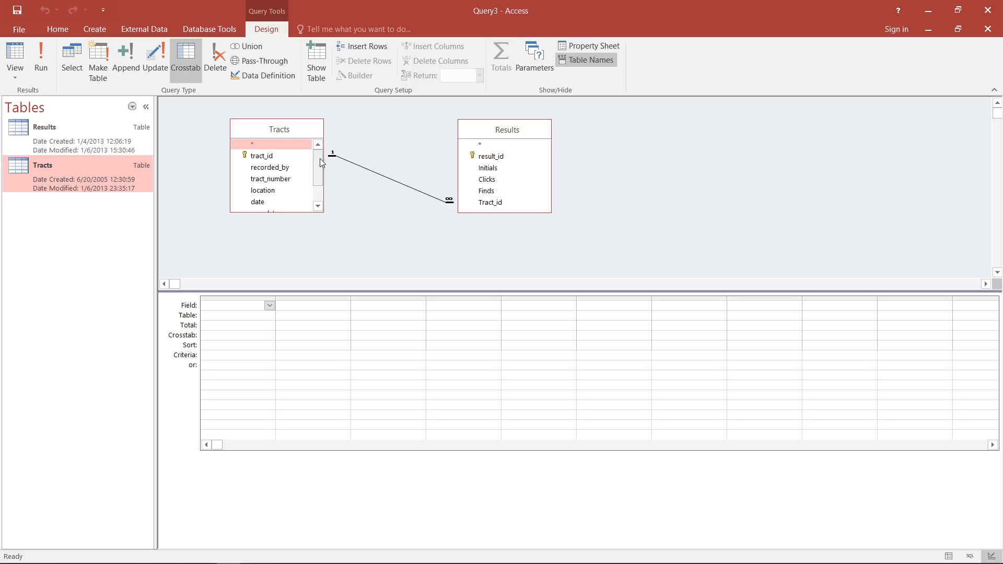
- Add recorded_by and sampletype from Tracts and Finds from Results to the crosstab query
double_click(267, 170)
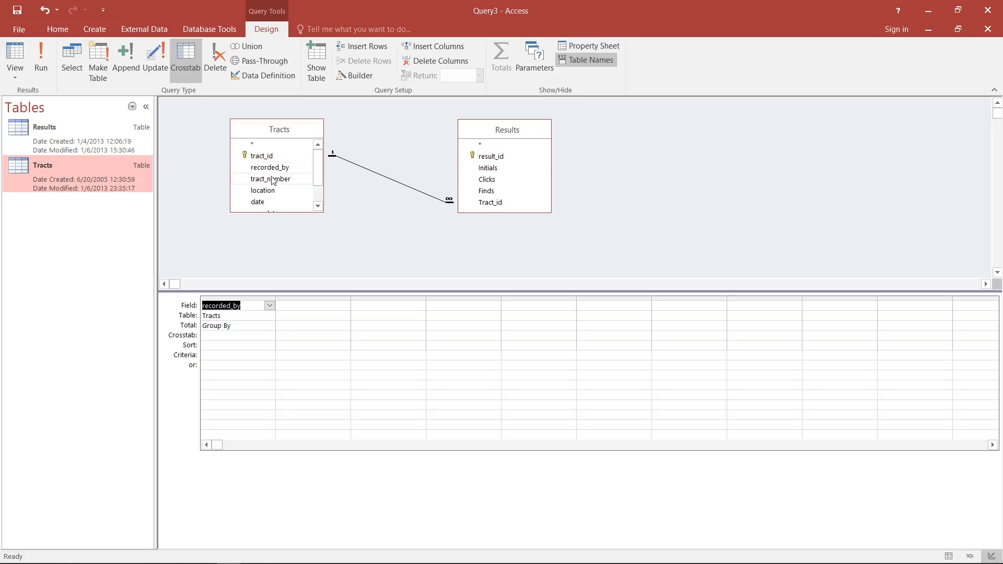
left_click(317, 206)
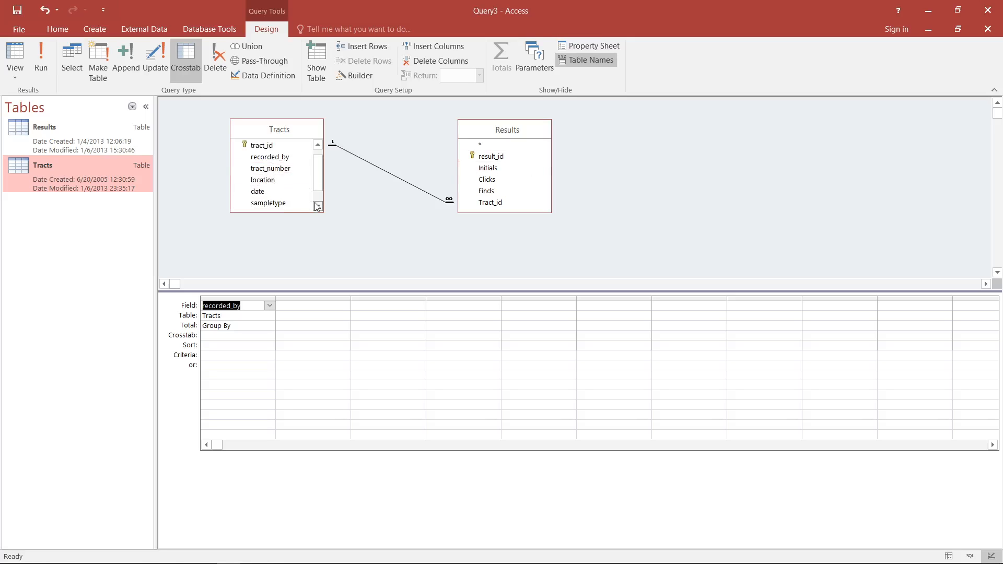
double_click(285, 206)
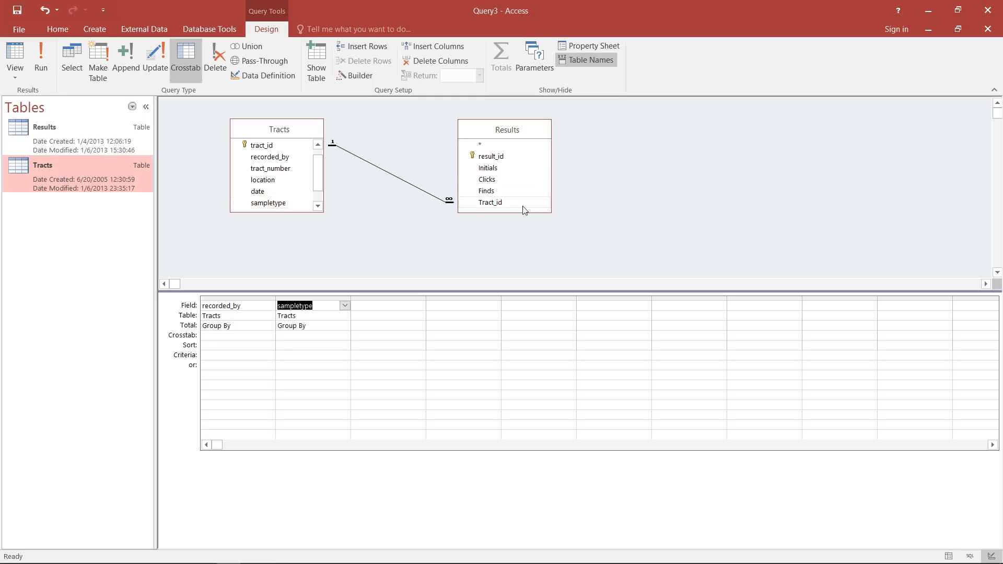
double_click(523, 191)
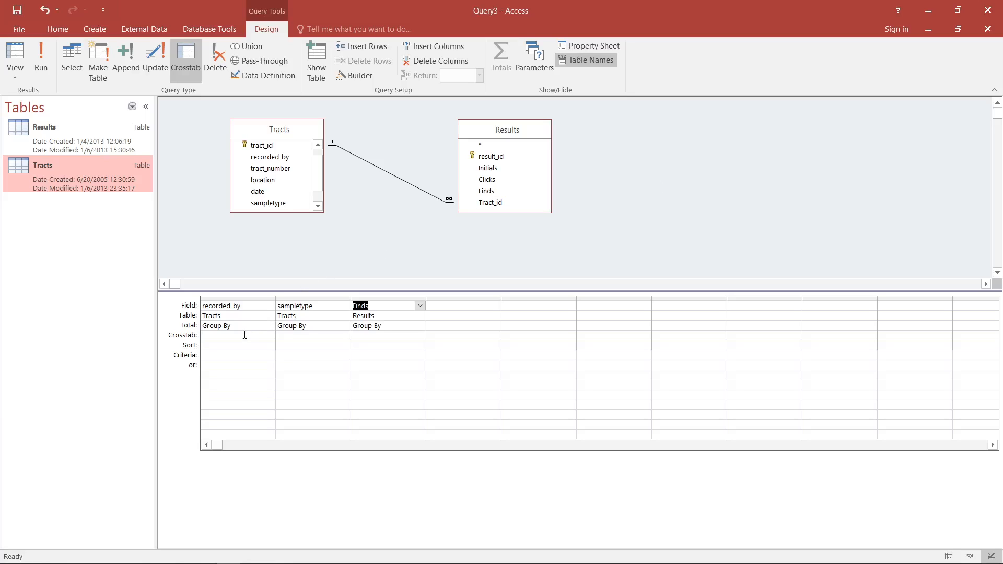
- Set the Crosstab role of recorded_by to Row Heading and of sampletype to Column Heading
left_click(309, 334)
left_click(249, 334)
left_click(270, 336)
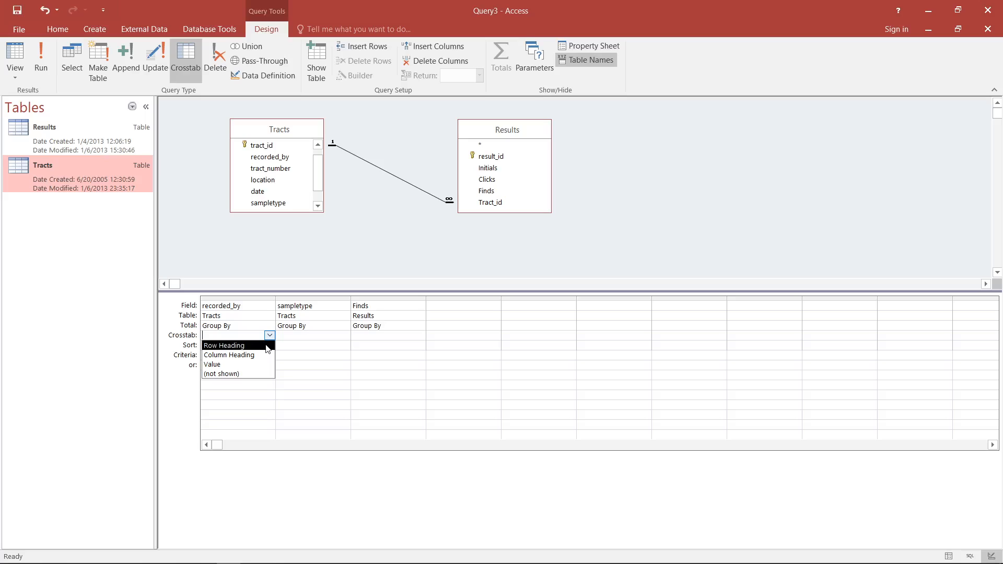
left_click(266, 346)
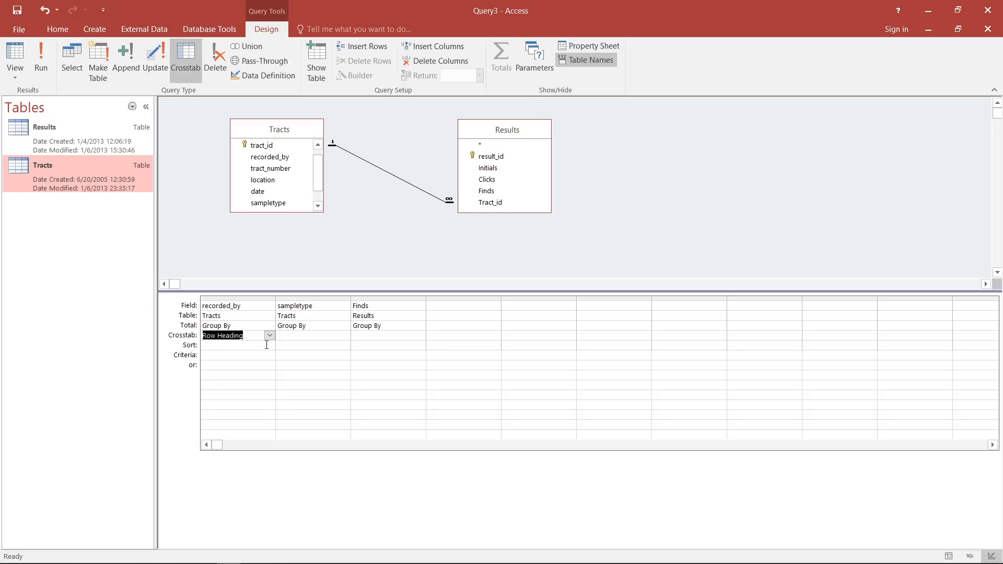
left_click(307, 337)
left_click(344, 337)
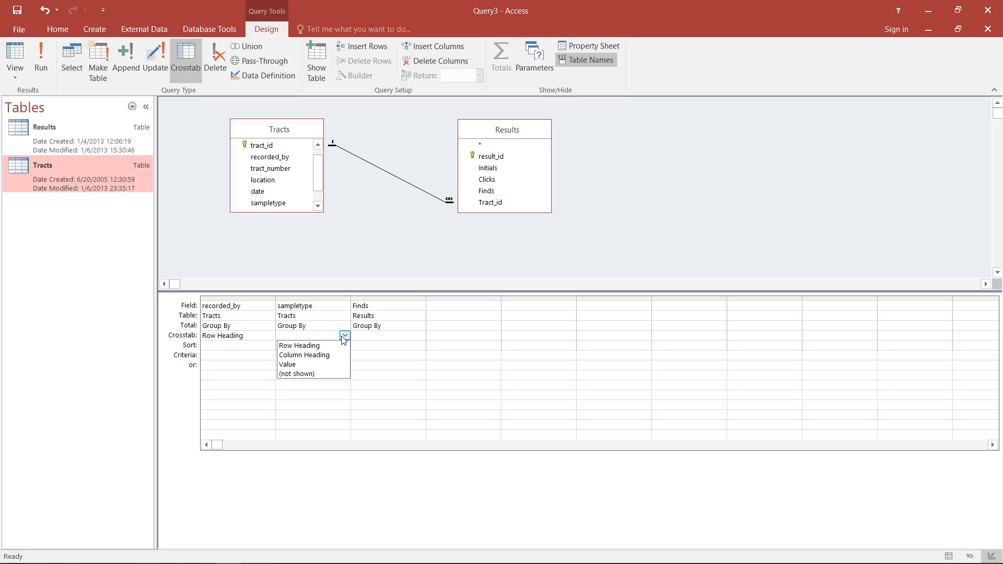
left_click(318, 356)
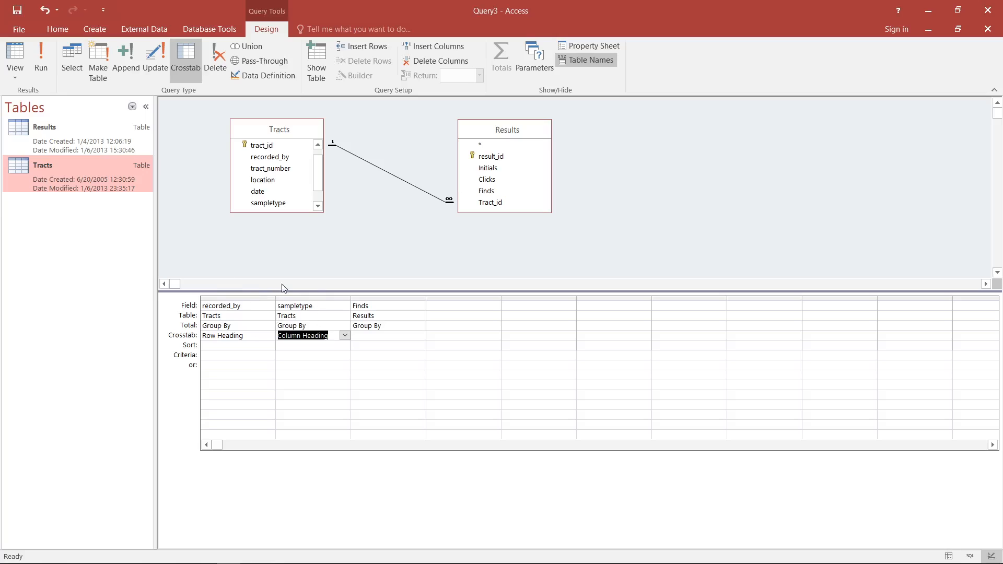
- Set the Finds field's Crosstab role to Value and its Total function to Sum
left_click(390, 336)
left_click(420, 336)
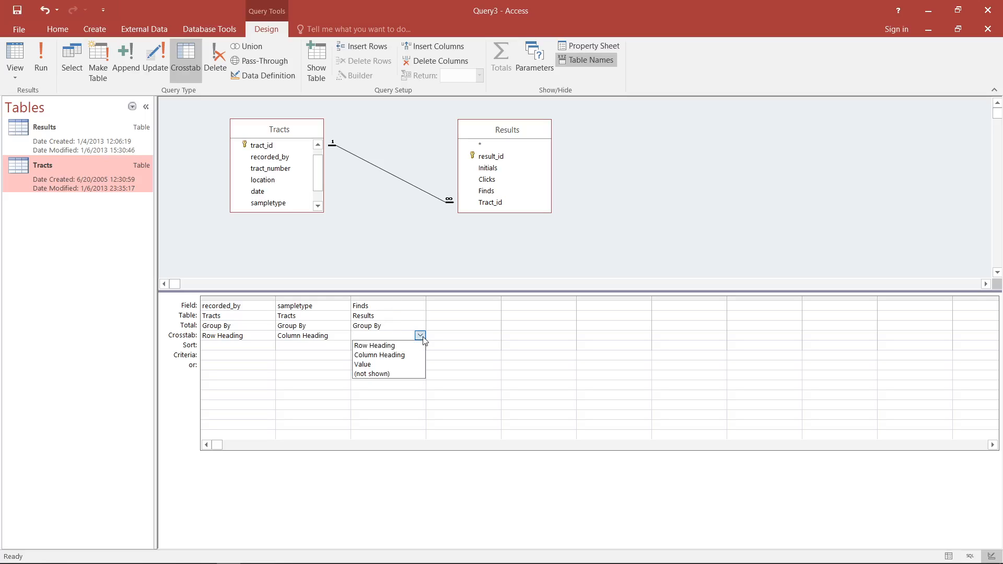
left_click(366, 364)
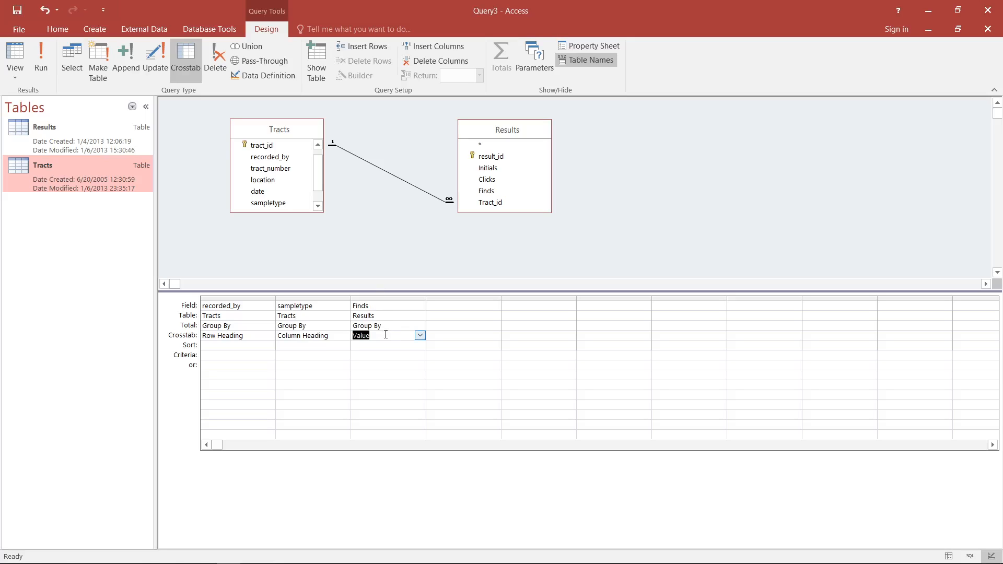
left_click(420, 335)
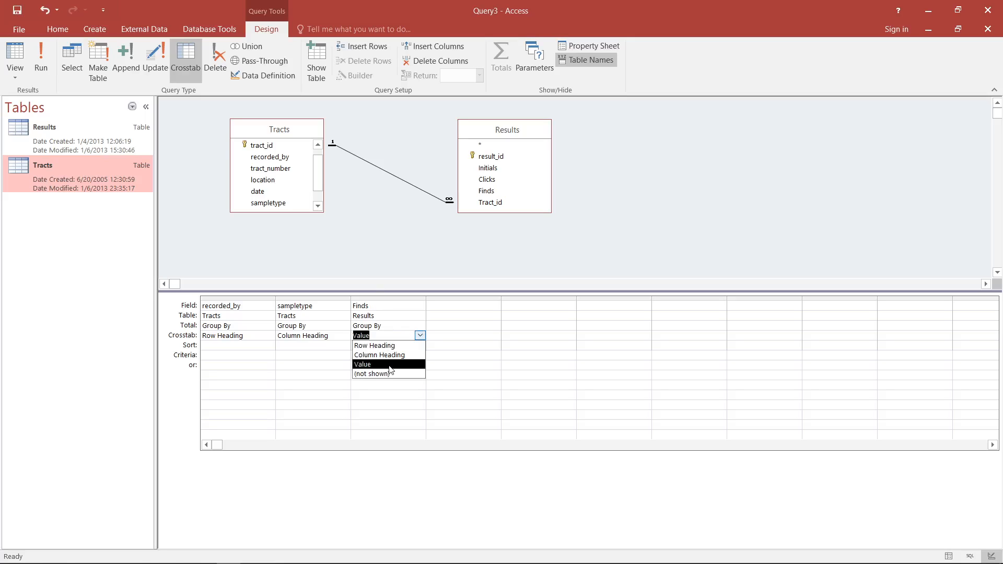
left_click(390, 365)
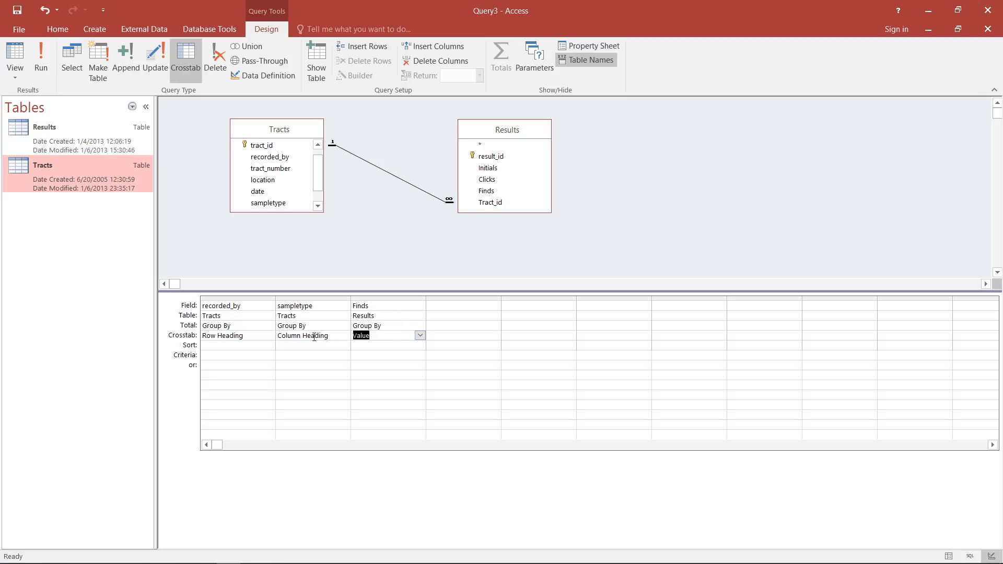
left_click(399, 326)
left_click(420, 326)
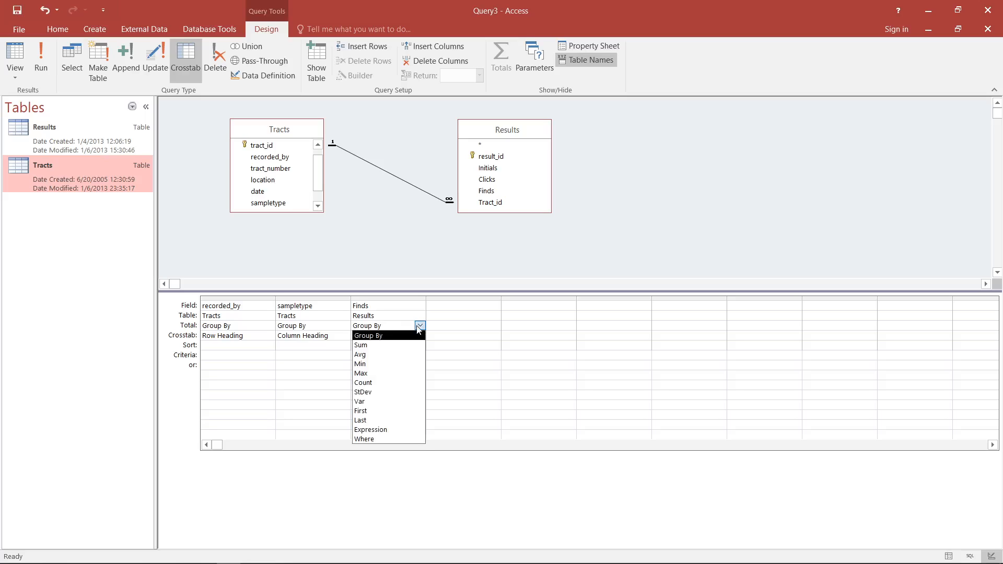
left_click(405, 346)
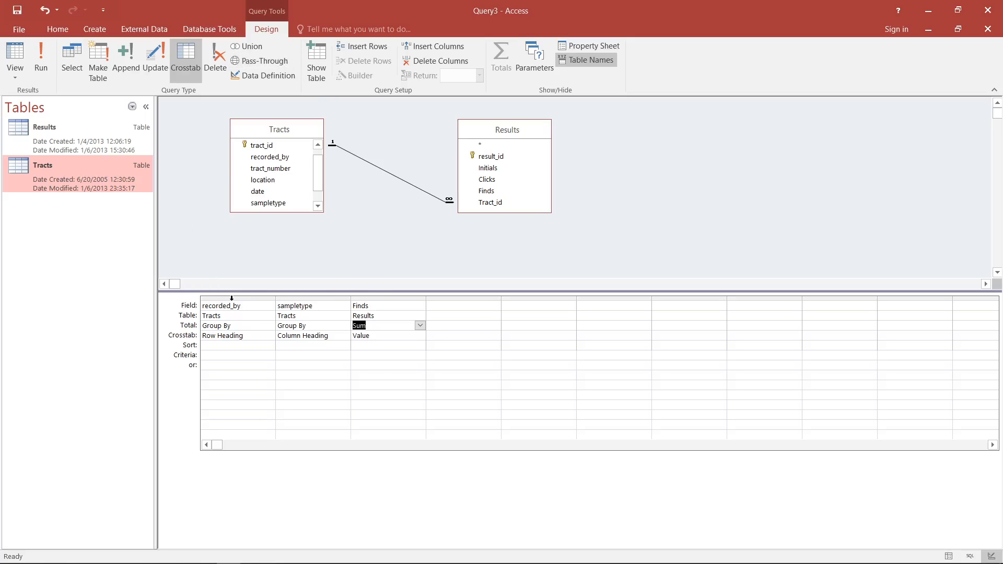
- Run the crosstab query and examine the summed finds for each recorder under the grab and transect sample types
left_click(38, 61)
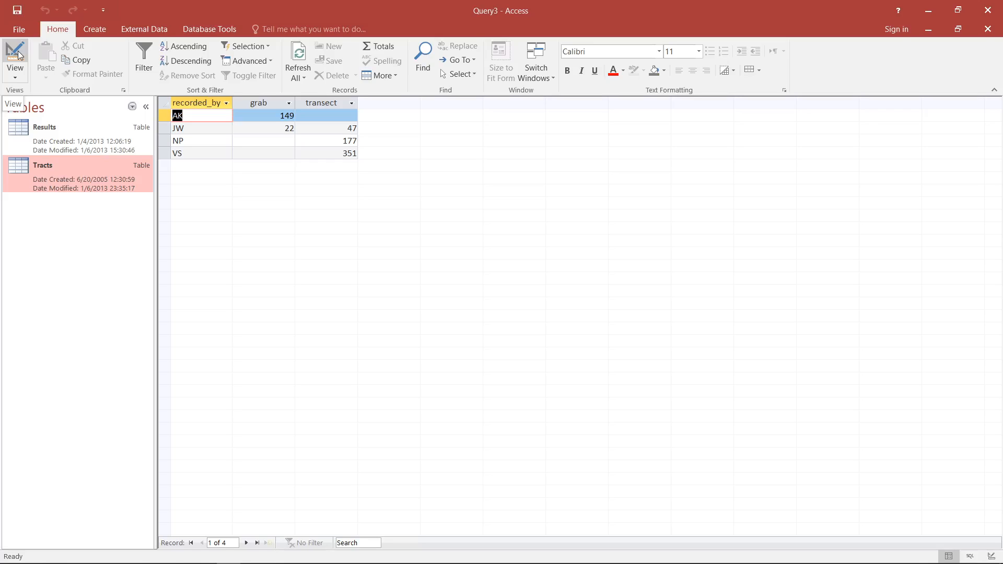
left_click_drag(166, 115, 165, 155)
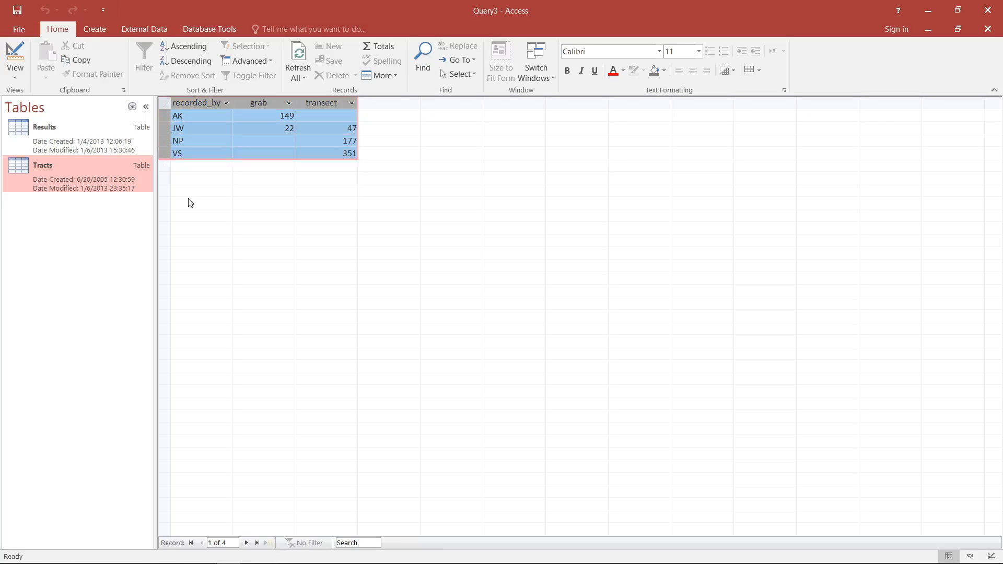
left_click(189, 115)
left_click(193, 130)
left_click(192, 140)
left_click(194, 151)
left_click(186, 115)
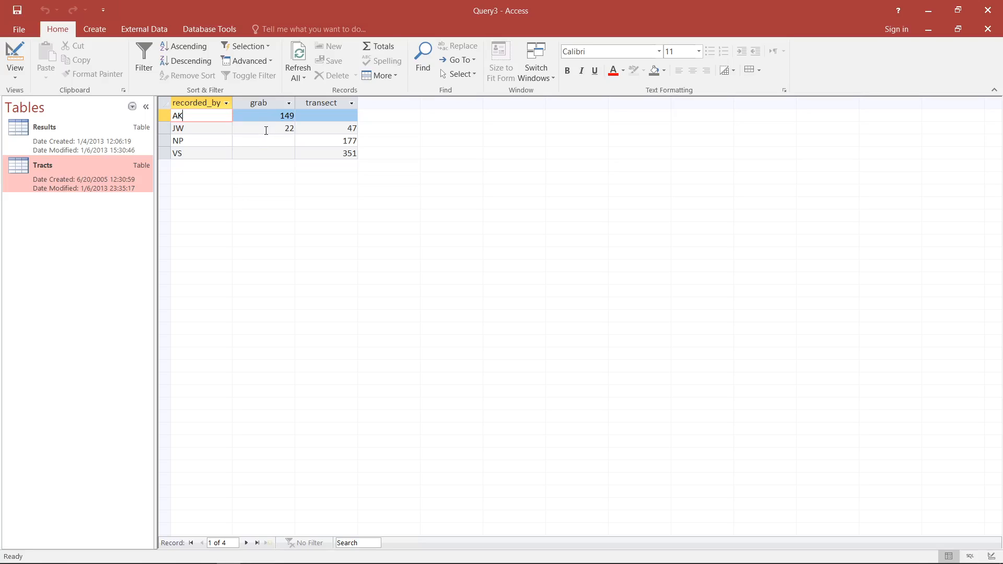
left_click(341, 115)
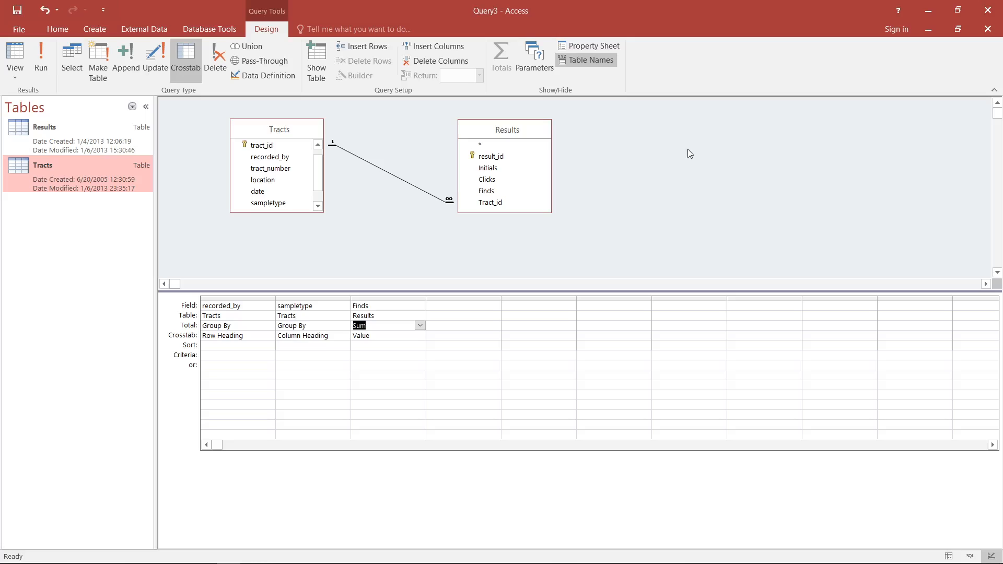
- Close the crosstab query without saving it and open the saved tracts_AK_LK query in design view
left_click(987, 29)
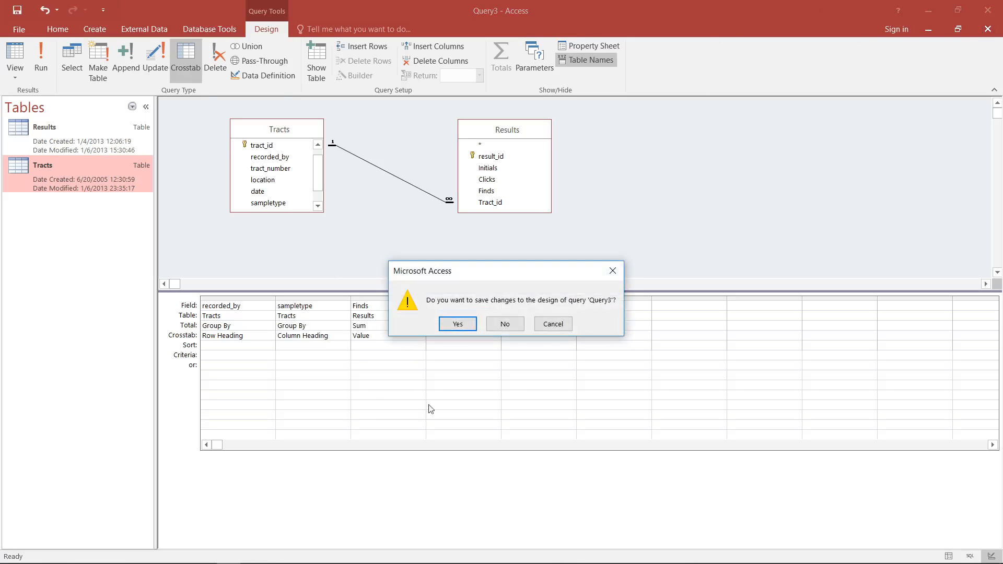
left_click(506, 325)
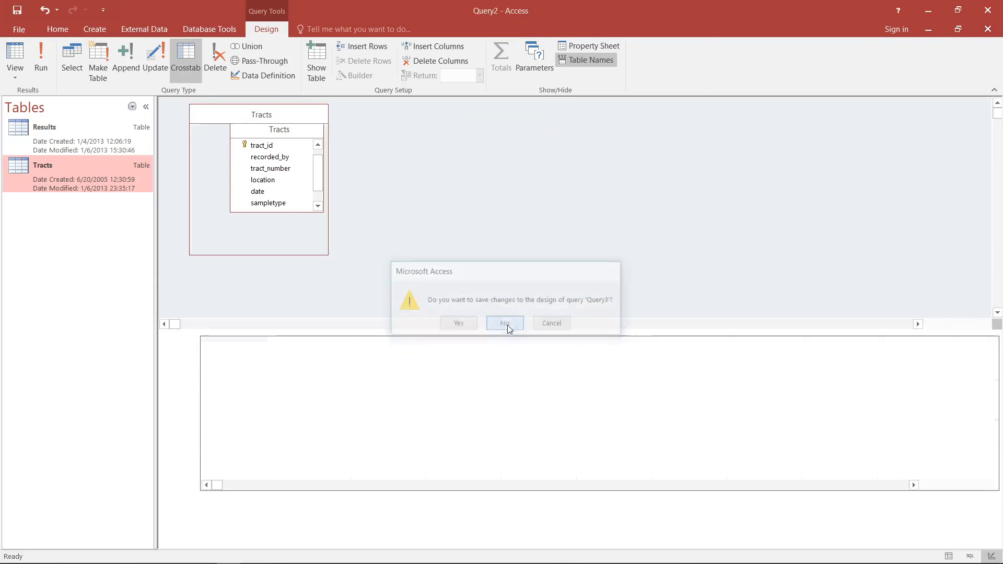
left_click(132, 106)
left_click(52, 241)
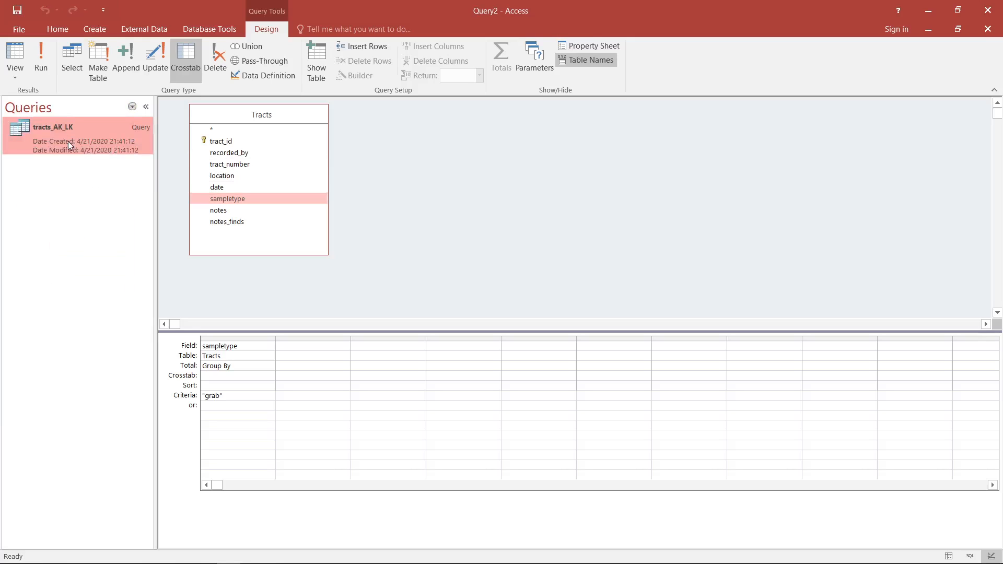
double_click(80, 142)
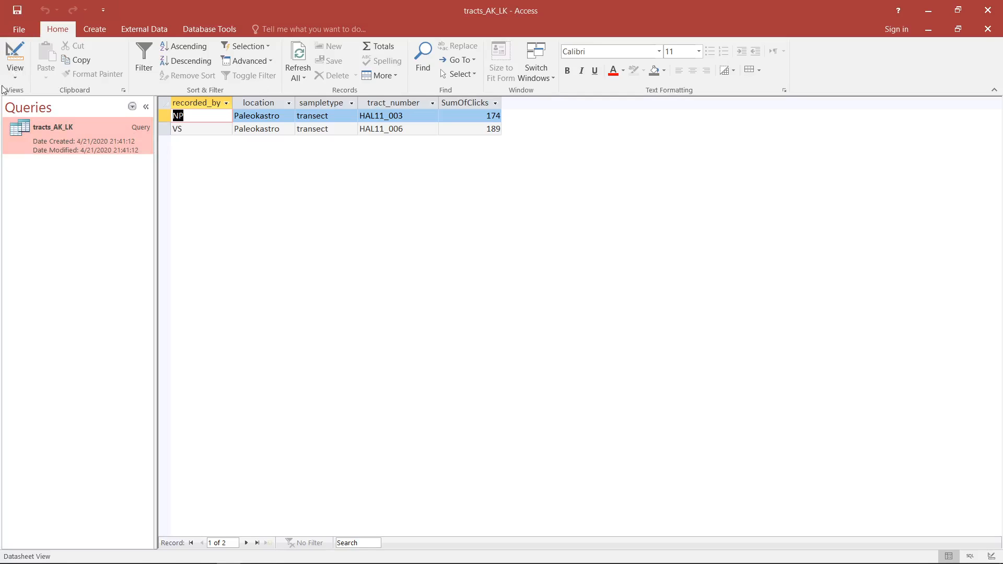
left_click(6, 57)
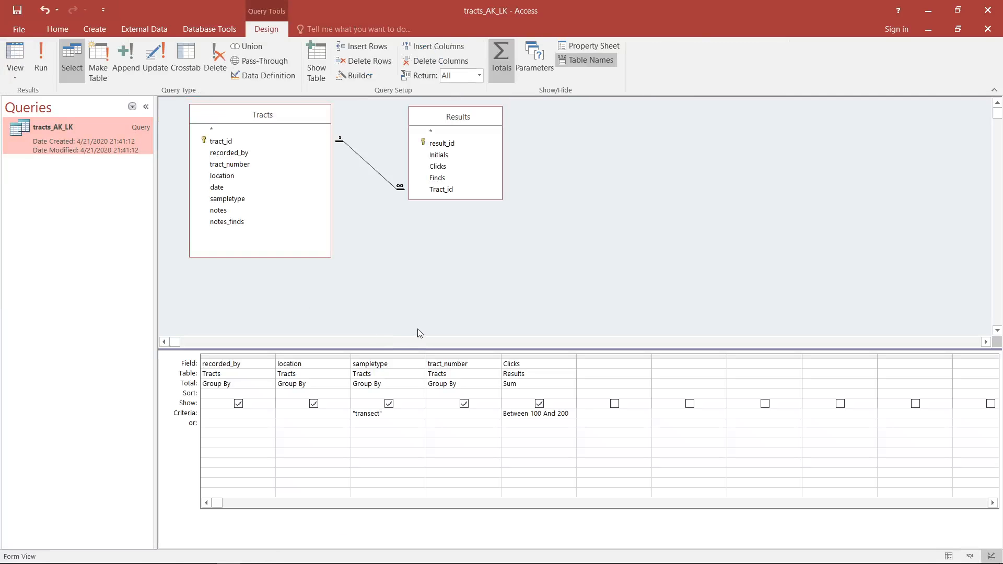
- Remove the Between 100 And 200 criterion from the Clicks field and check the query's records in datasheet view
left_click_drag(571, 413, 503, 413)
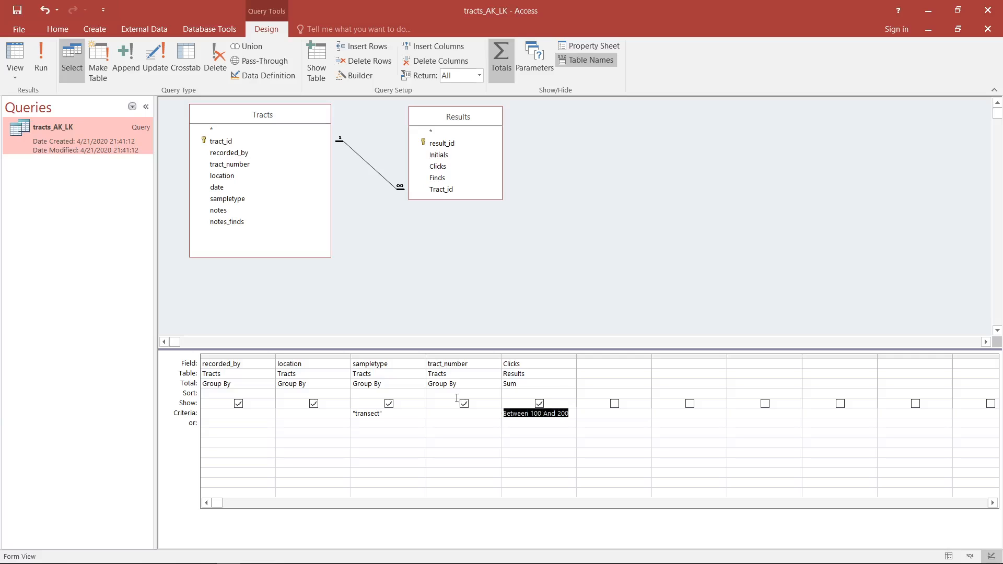
key("Delete")
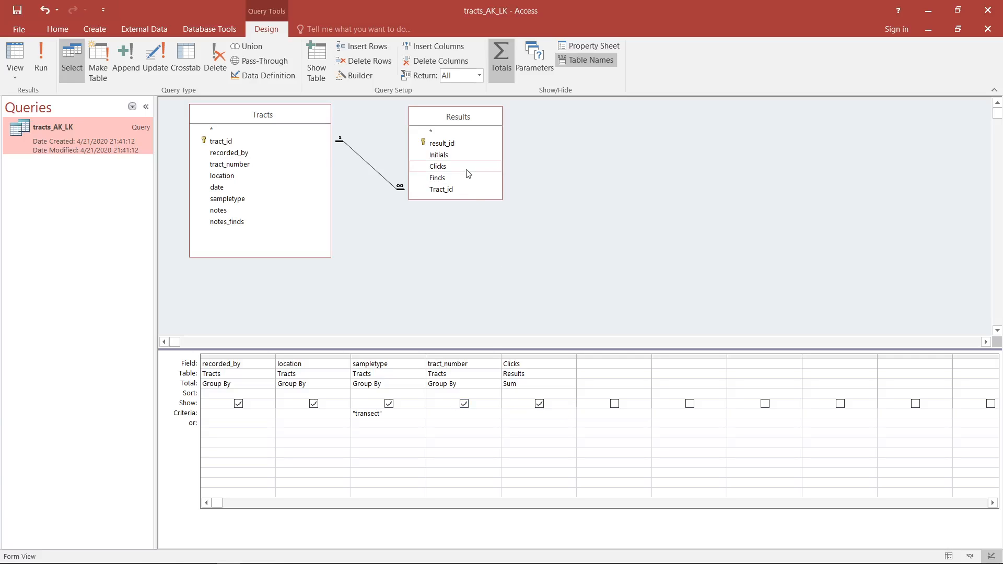
left_click(13, 58)
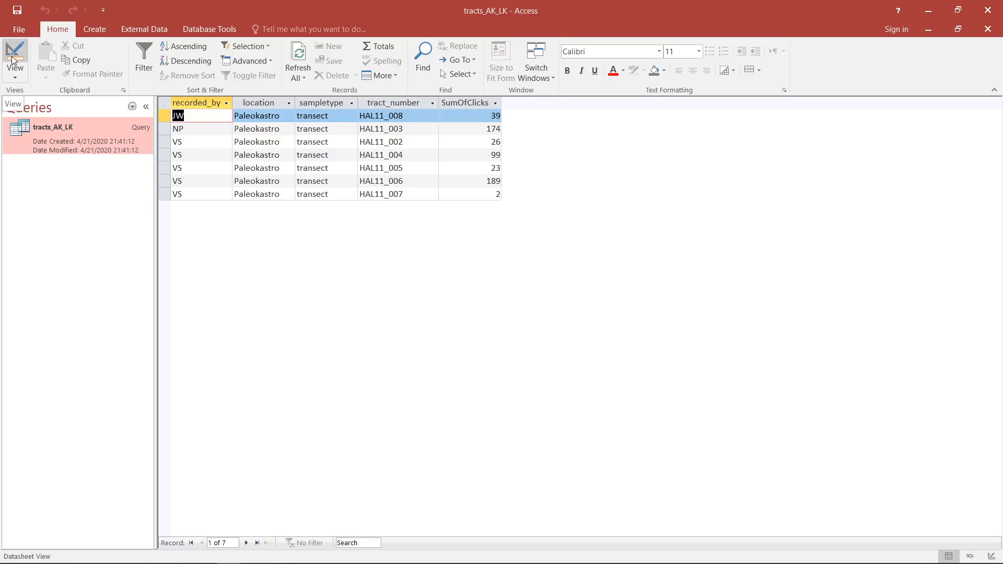
left_click(13, 58)
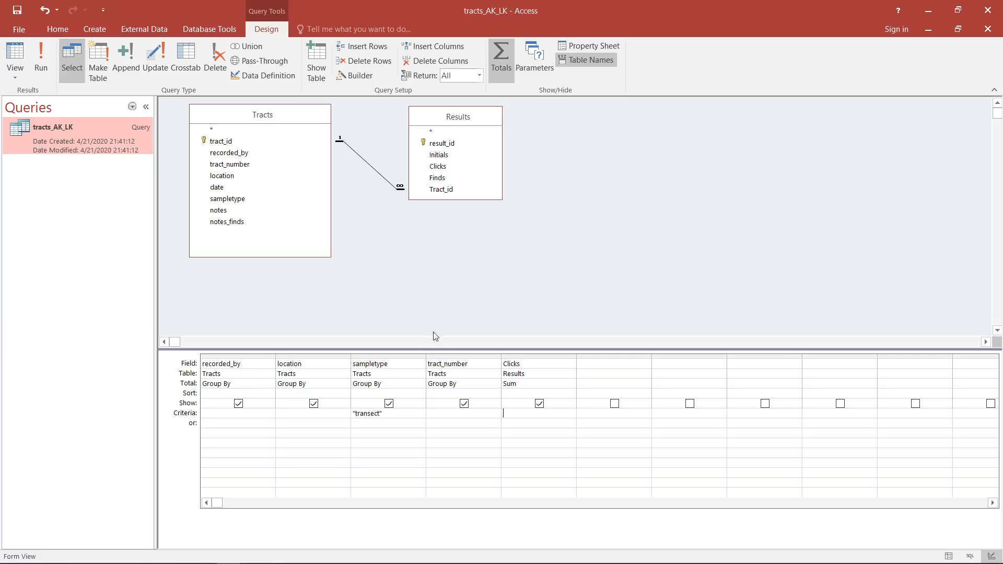
left_click(406, 413)
- Show the query's SQL statement and examine the SELECT clause with its Tracts fields and the sum of Clicks
left_click(16, 78)
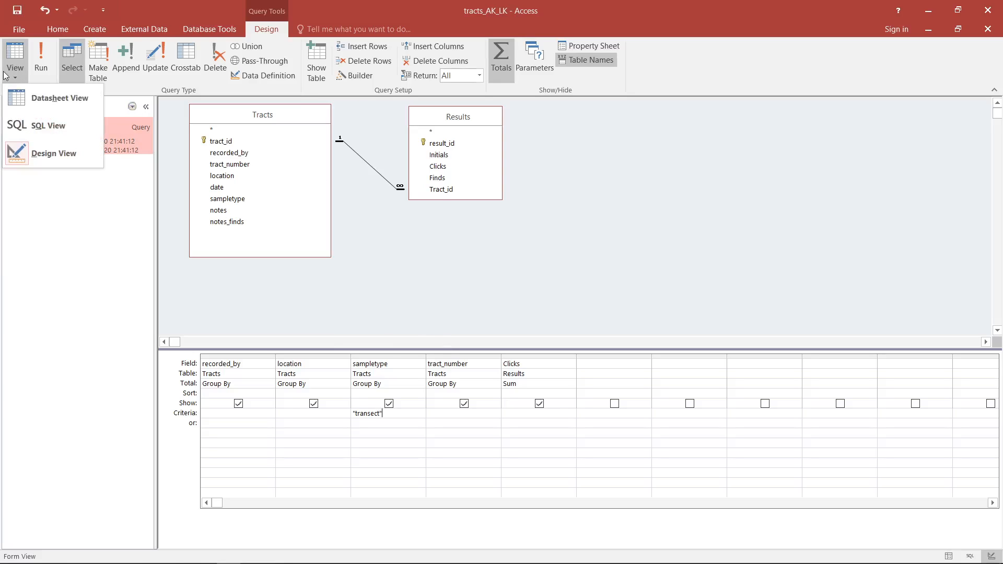
left_click(59, 130)
left_click(416, 145)
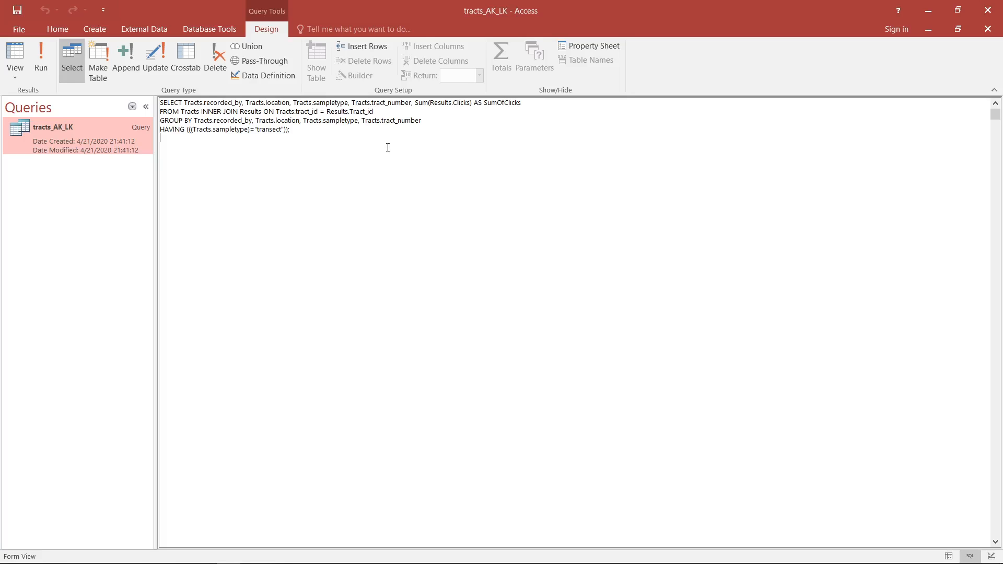
left_click(350, 133)
double_click(164, 103)
left_click_drag(183, 102, 428, 97)
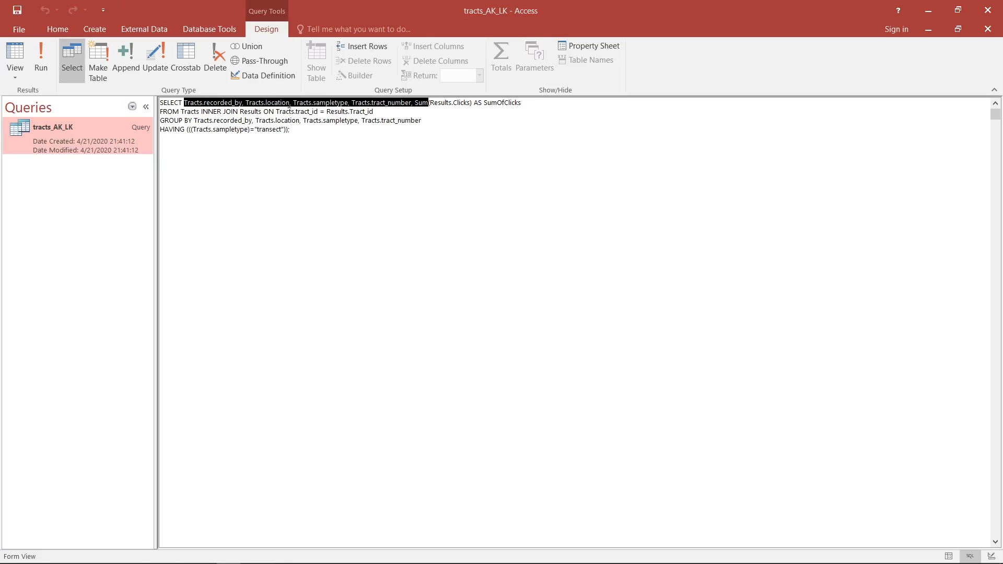
left_click(414, 102)
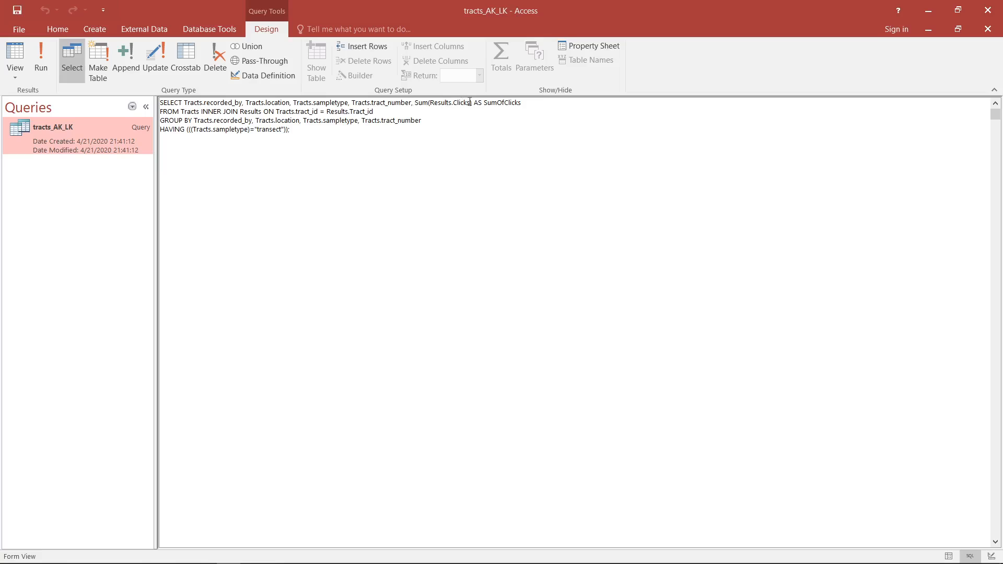
left_click_drag(476, 103, 387, 103)
left_click(423, 103)
- Examine the FROM clause's table join, the GROUP BY fields and the HAVING condition in the SQL statement
double_click(168, 111)
left_click_drag(202, 111, 160, 121)
left_click_drag(460, 120, 194, 120)
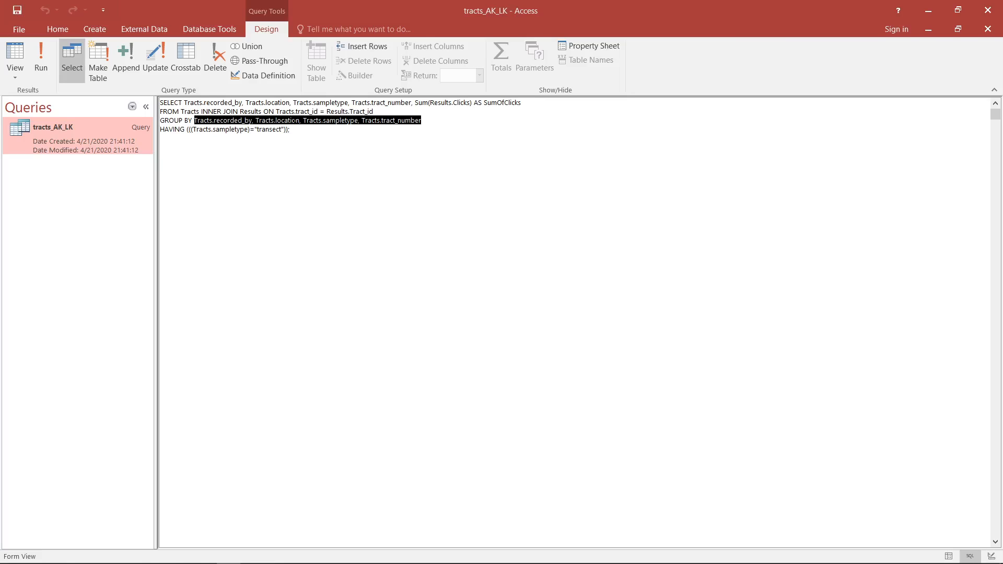
left_click(358, 122)
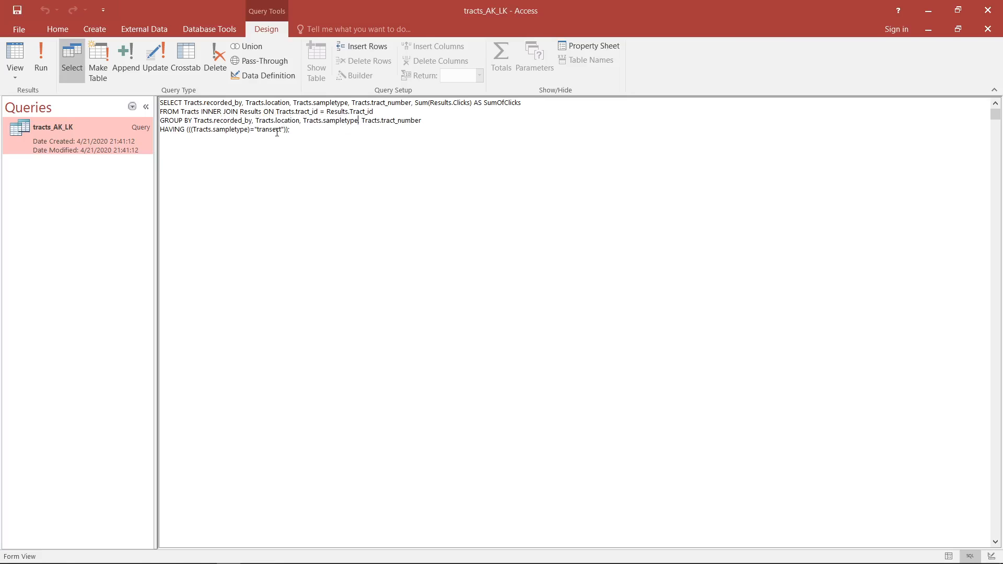
left_click_drag(293, 129, 114, 130)
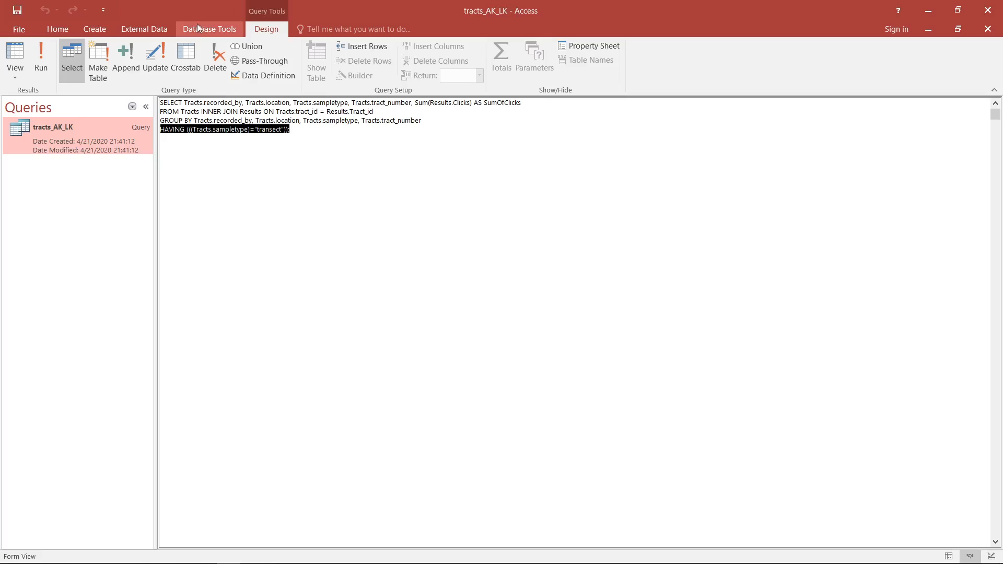
- In design view, turn off totals and remove the Clicks column and the Results table from the query
left_click(12, 67)
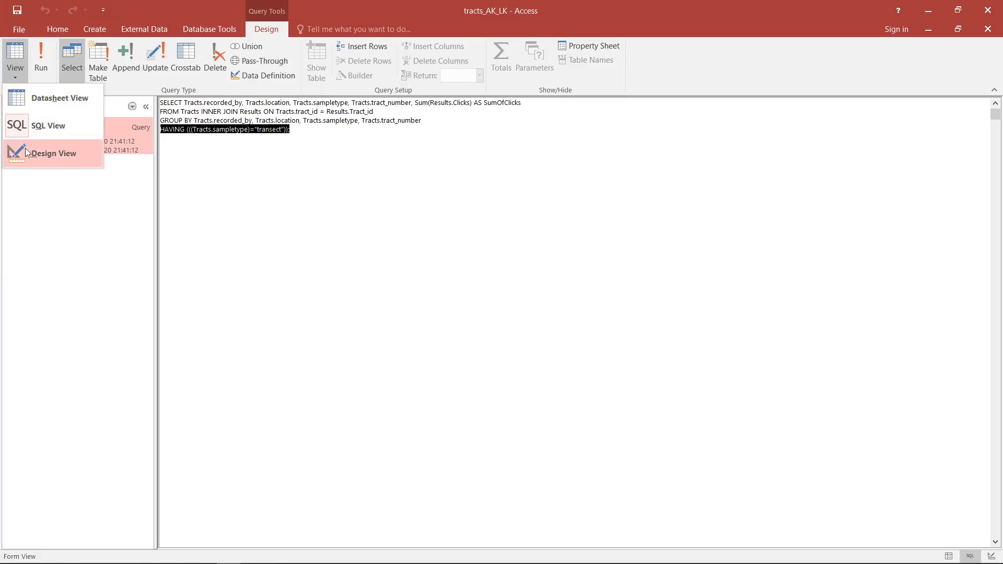
left_click(24, 148)
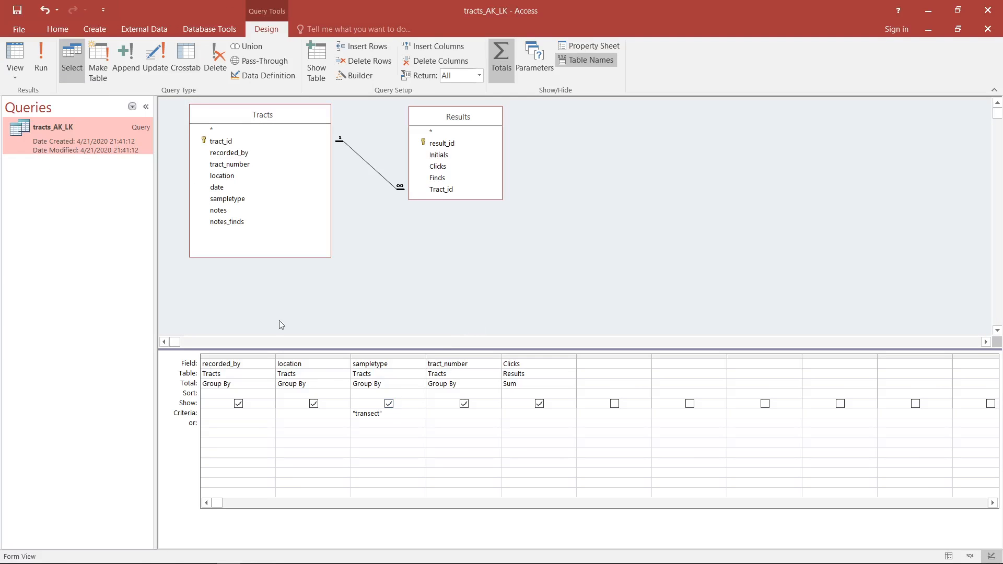
left_click(505, 49)
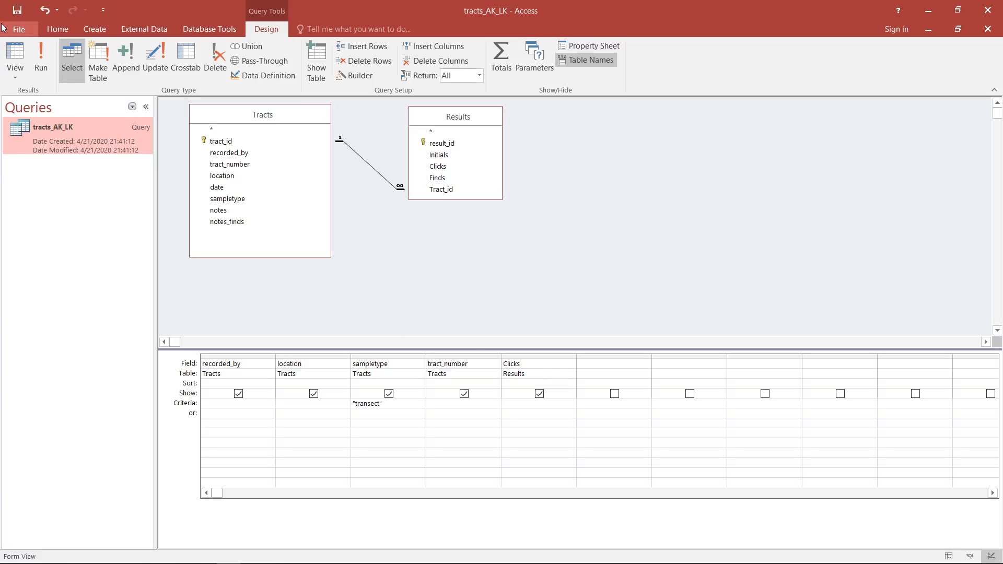
left_click(537, 355)
key("Delete")
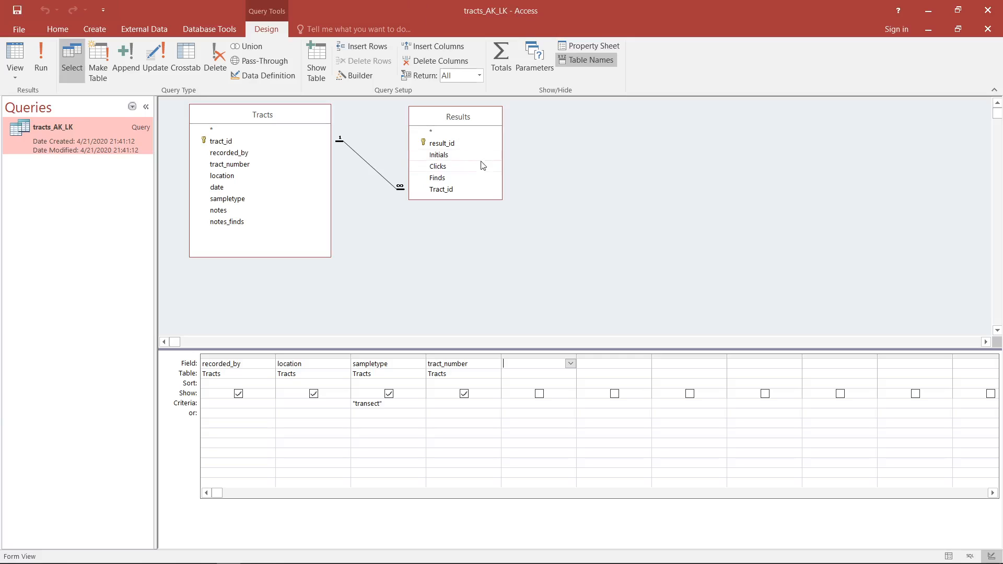
left_click(475, 113)
key("Delete")
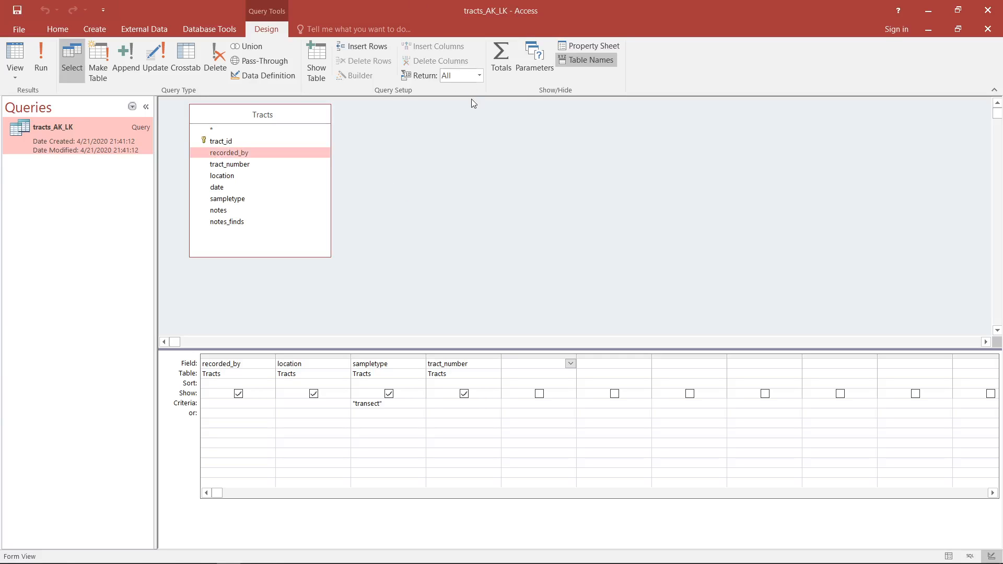
- Preview the simplified Tracts query's records and display its SQL statement
left_click(16, 54)
left_click(16, 55)
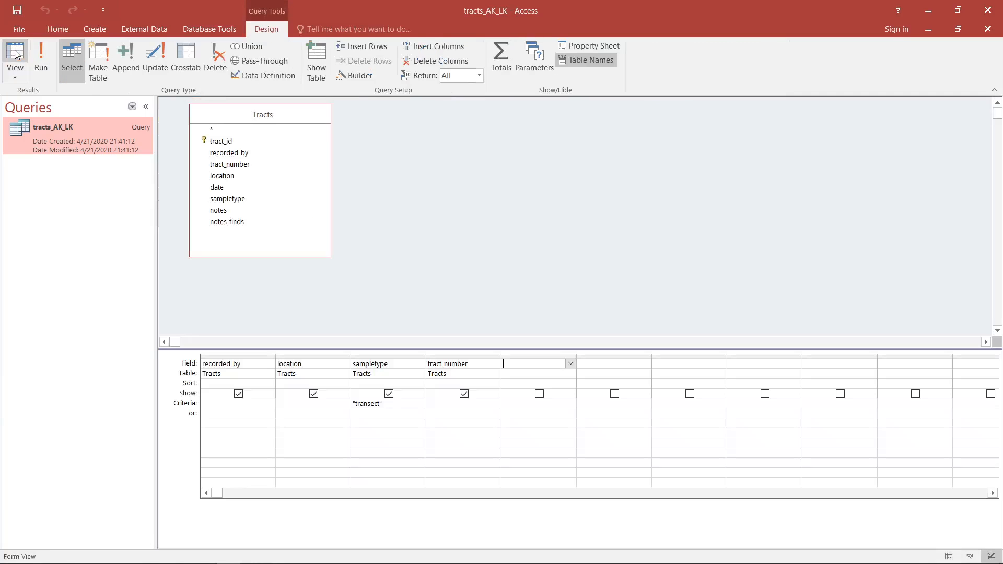
left_click(16, 54)
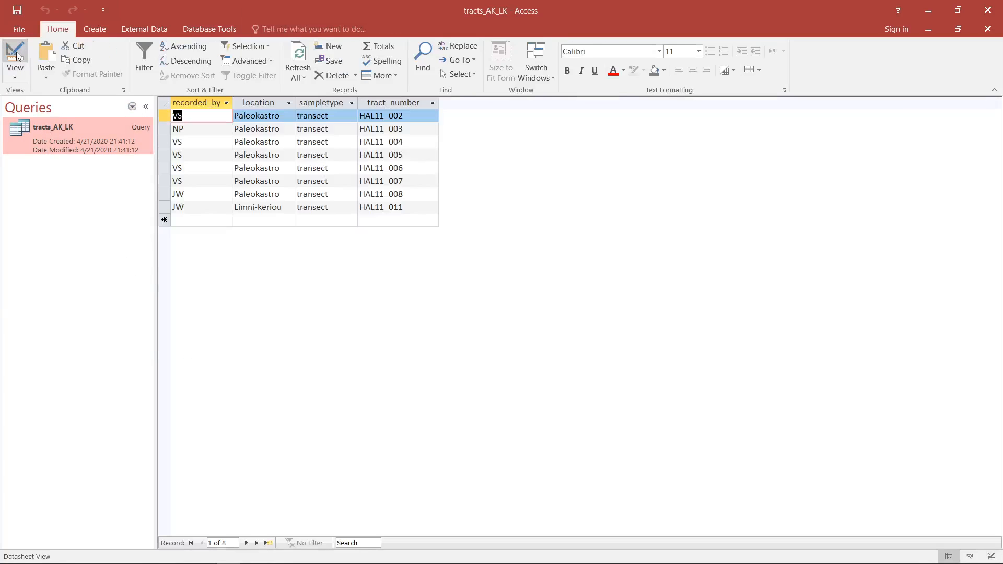
left_click(16, 54)
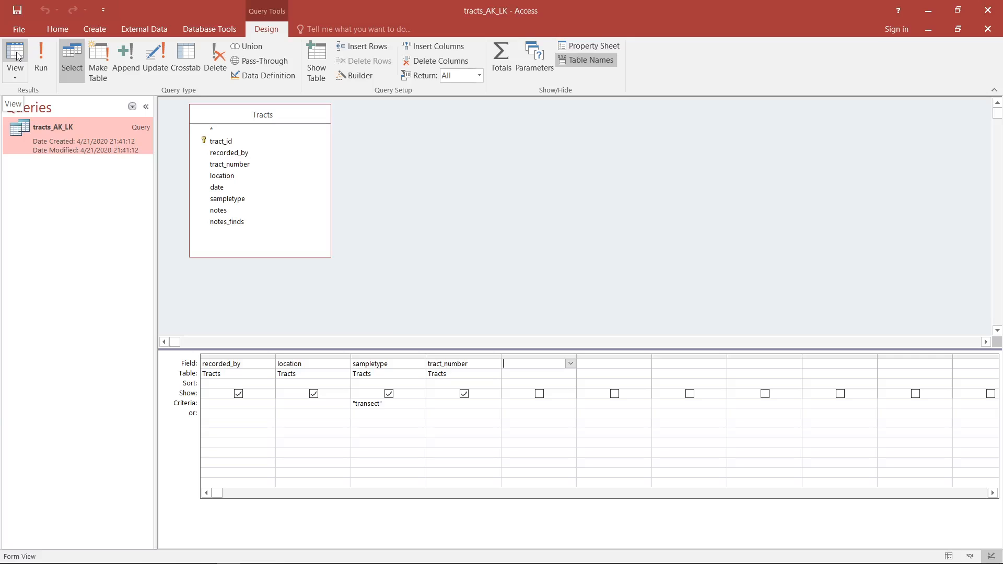
left_click(17, 77)
left_click(28, 129)
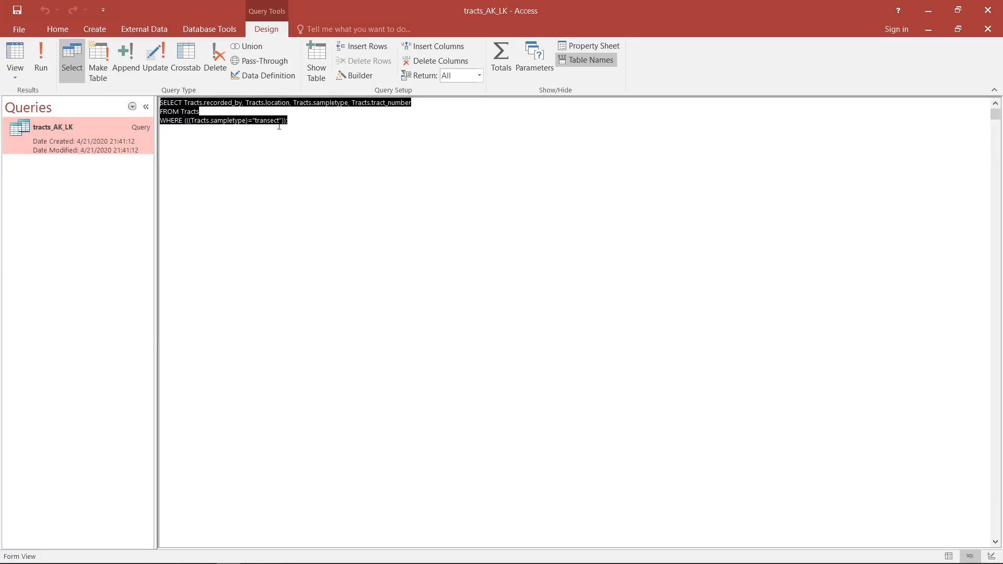
- Examine the SELECT keyword and the list of Tracts fields it returns in the simplified SQL statement
left_click(356, 124)
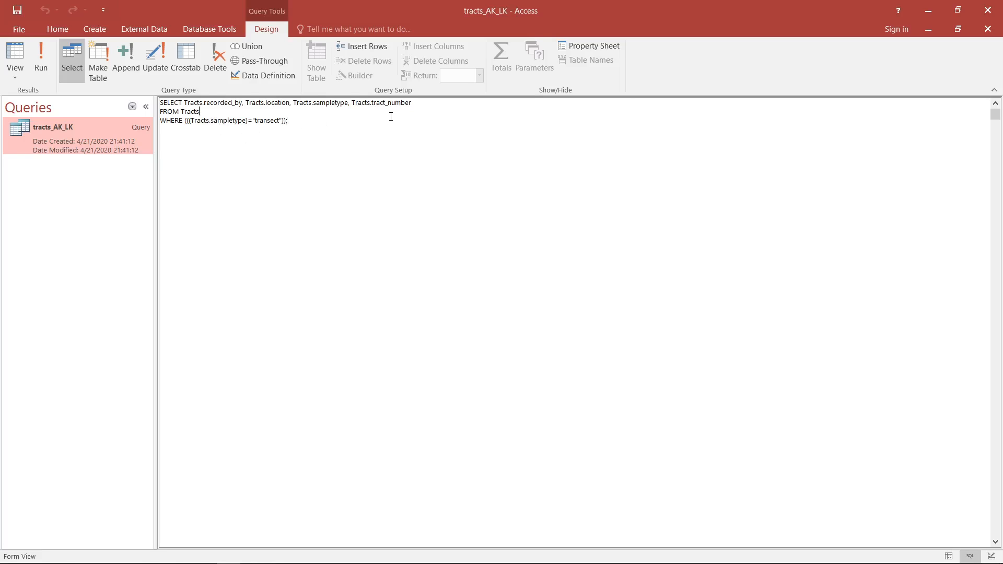
double_click(169, 102)
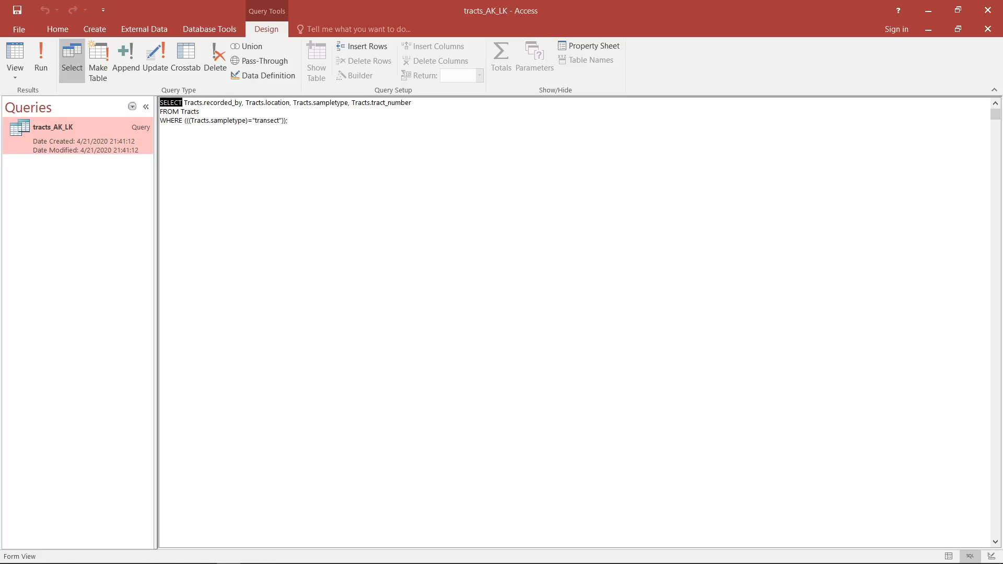
left_click(184, 103)
left_click_drag(185, 103, 420, 103)
left_click(317, 103)
- Examine the FROM clause naming the Tracts table and the WHERE clause's sampletype condition for "transect"
left_click_drag(181, 111, 133, 112)
left_click(215, 111)
double_click(179, 103)
left_click(185, 111)
double_click(171, 120)
left_click(292, 120)
left_click_drag(292, 120, 248, 123)
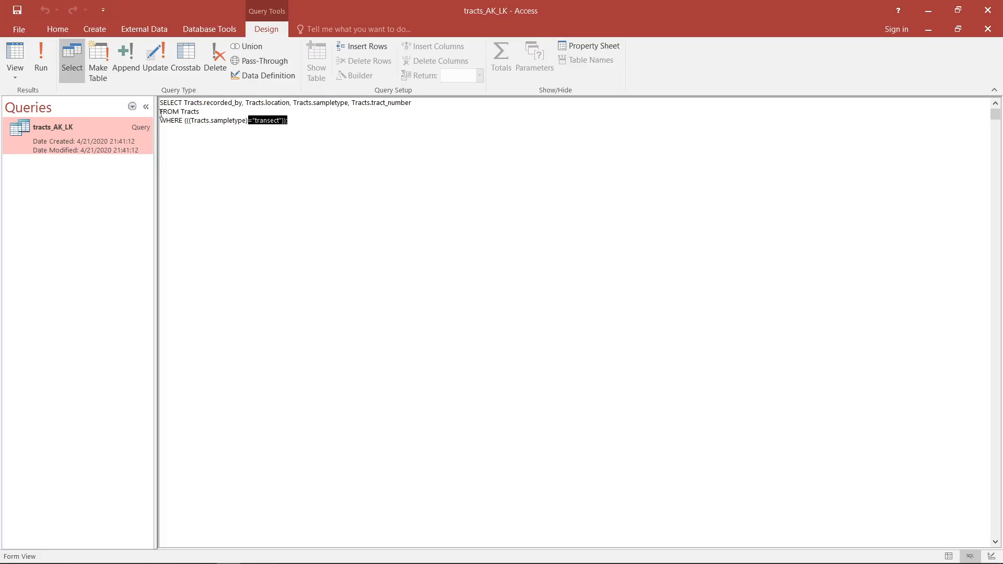
left_click(316, 123)
type("lkdjfslkdfjslkdfj")
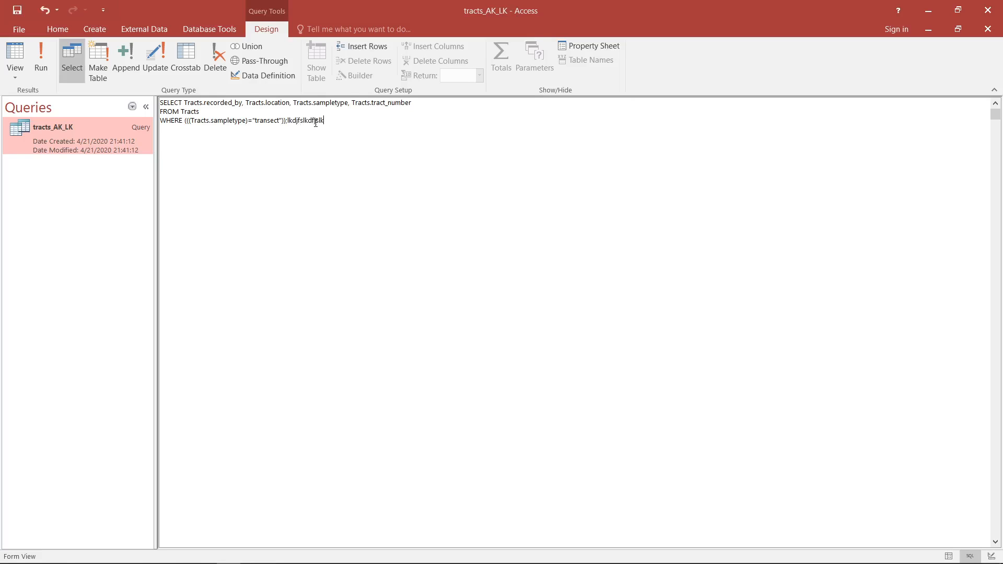
double_click(316, 121)
key("BackSpace")
- Return the tracts_AK_LK query from its SQL statement to design view
left_click(16, 78)
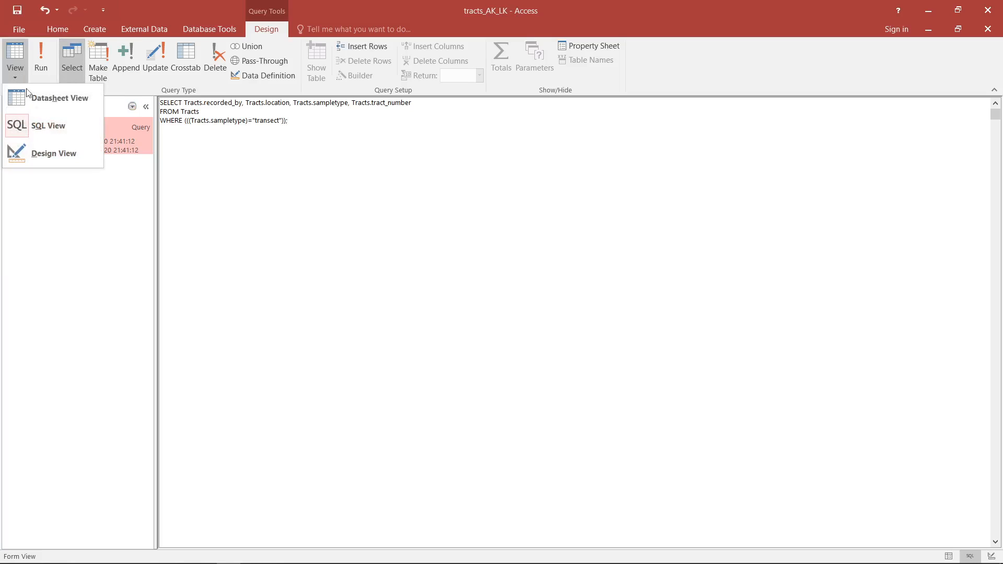
left_click(82, 152)
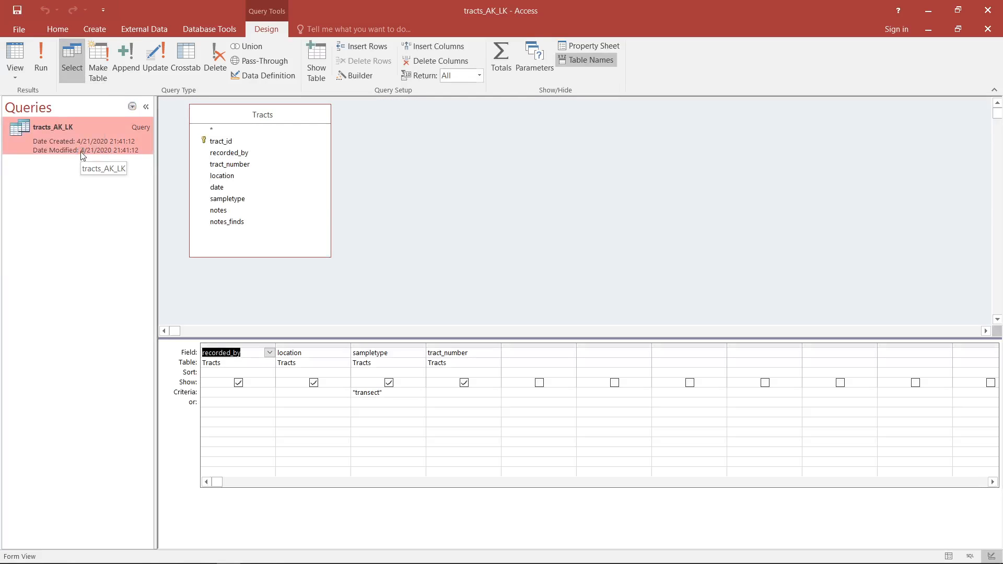